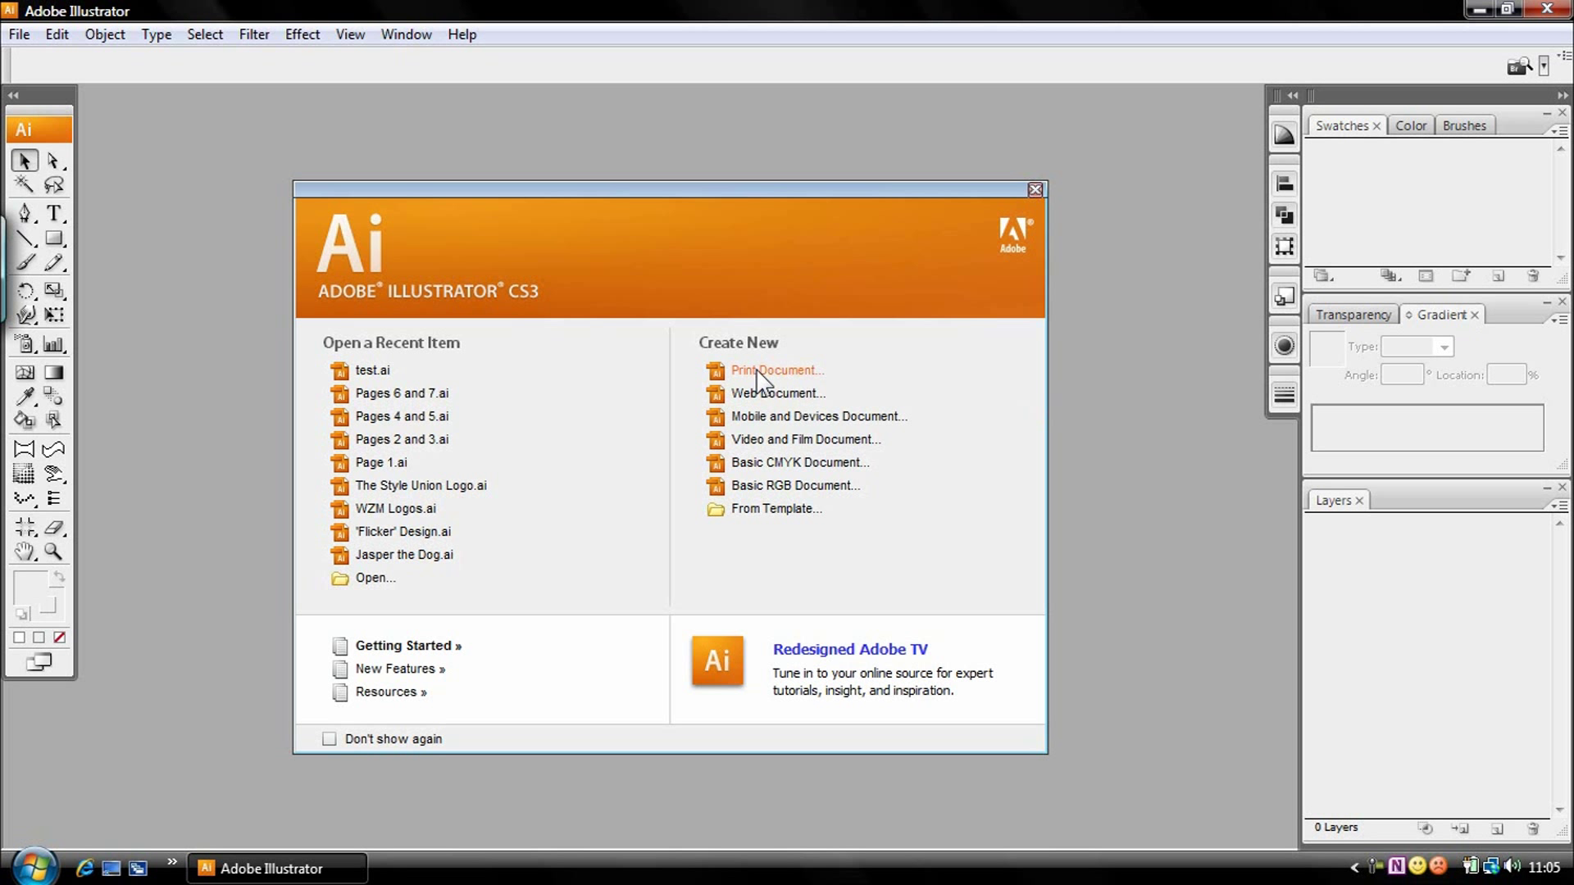
# Start a new print document and switch its units to pixels
pyautogui.click(759, 379)
pyautogui.click(726, 343)
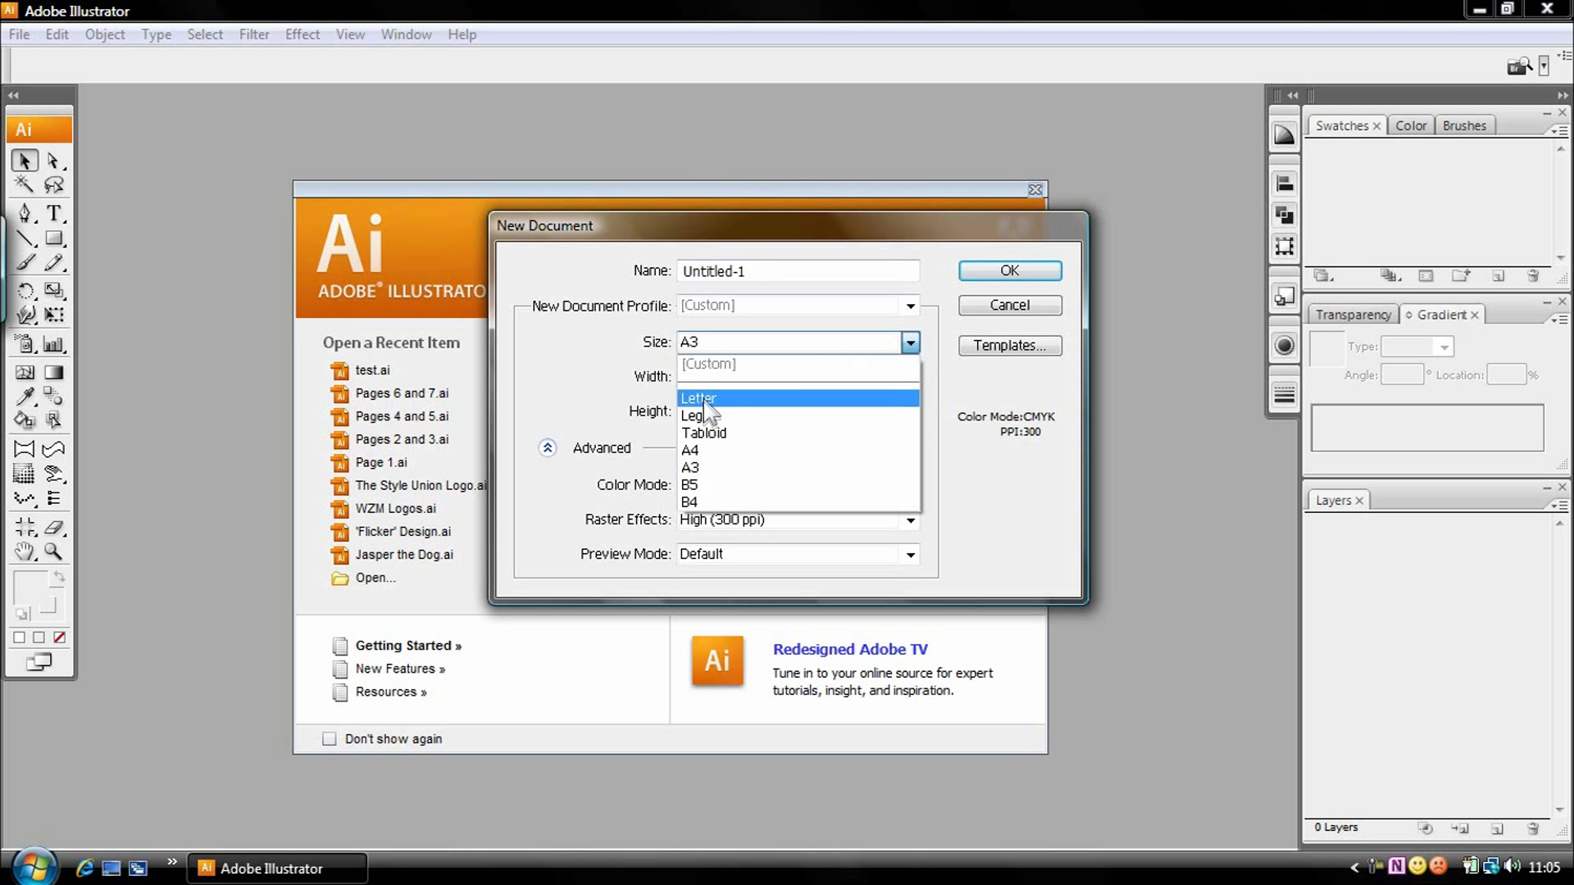
pyautogui.click(723, 373)
pyautogui.moveTo(736, 377); pyautogui.dragTo(611, 373)
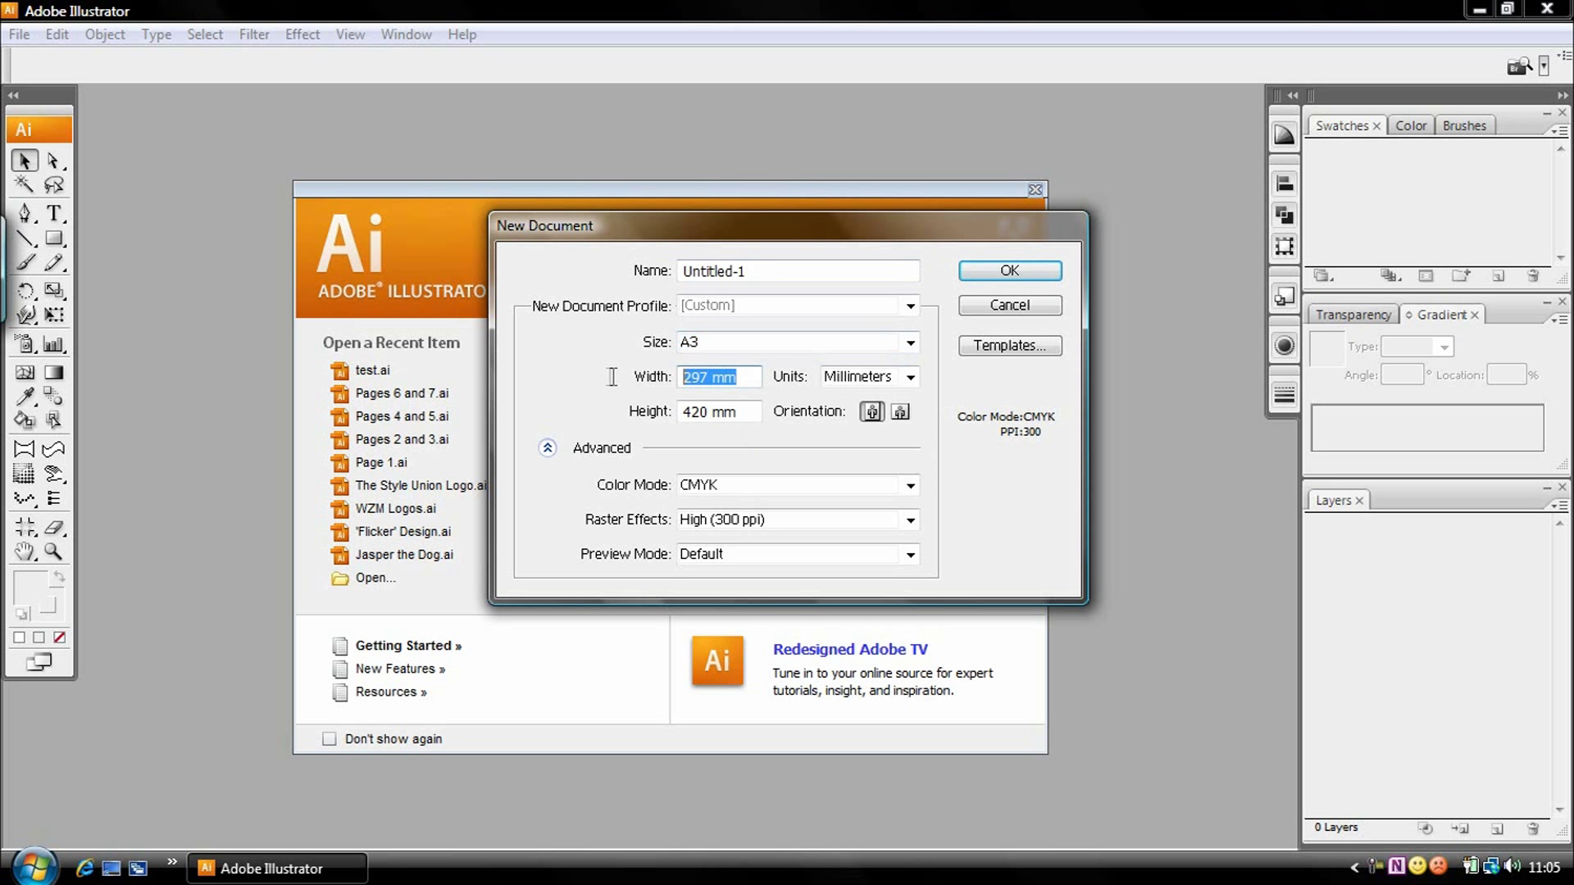
pyautogui.write('1280')
pyautogui.press('Tab')
pyautogui.write('720')
pyautogui.click(908, 377)
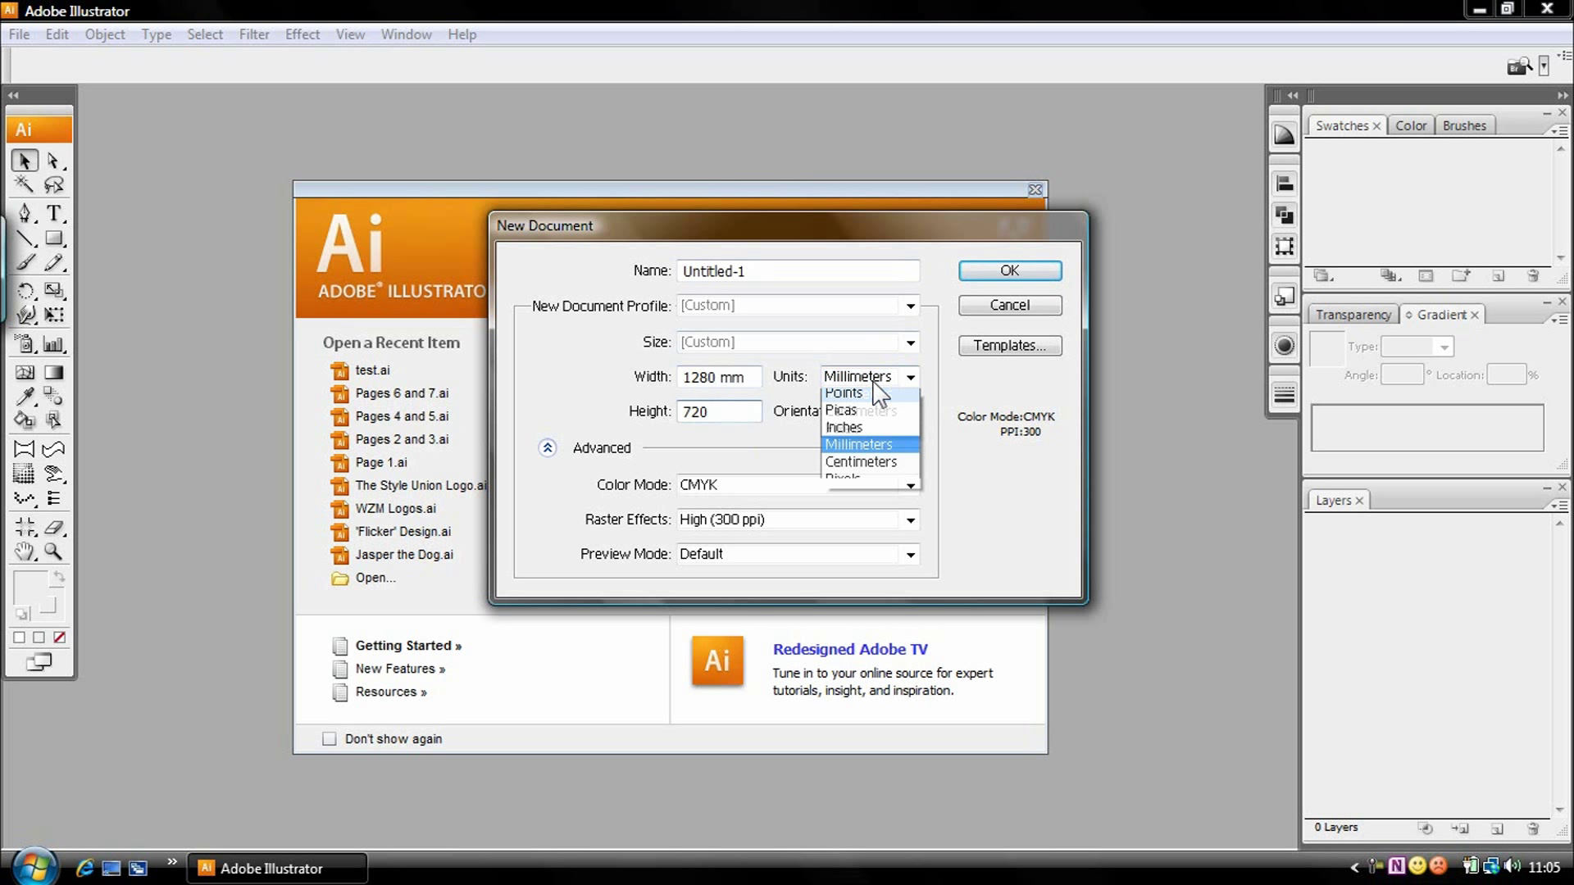
pyautogui.click(849, 480)
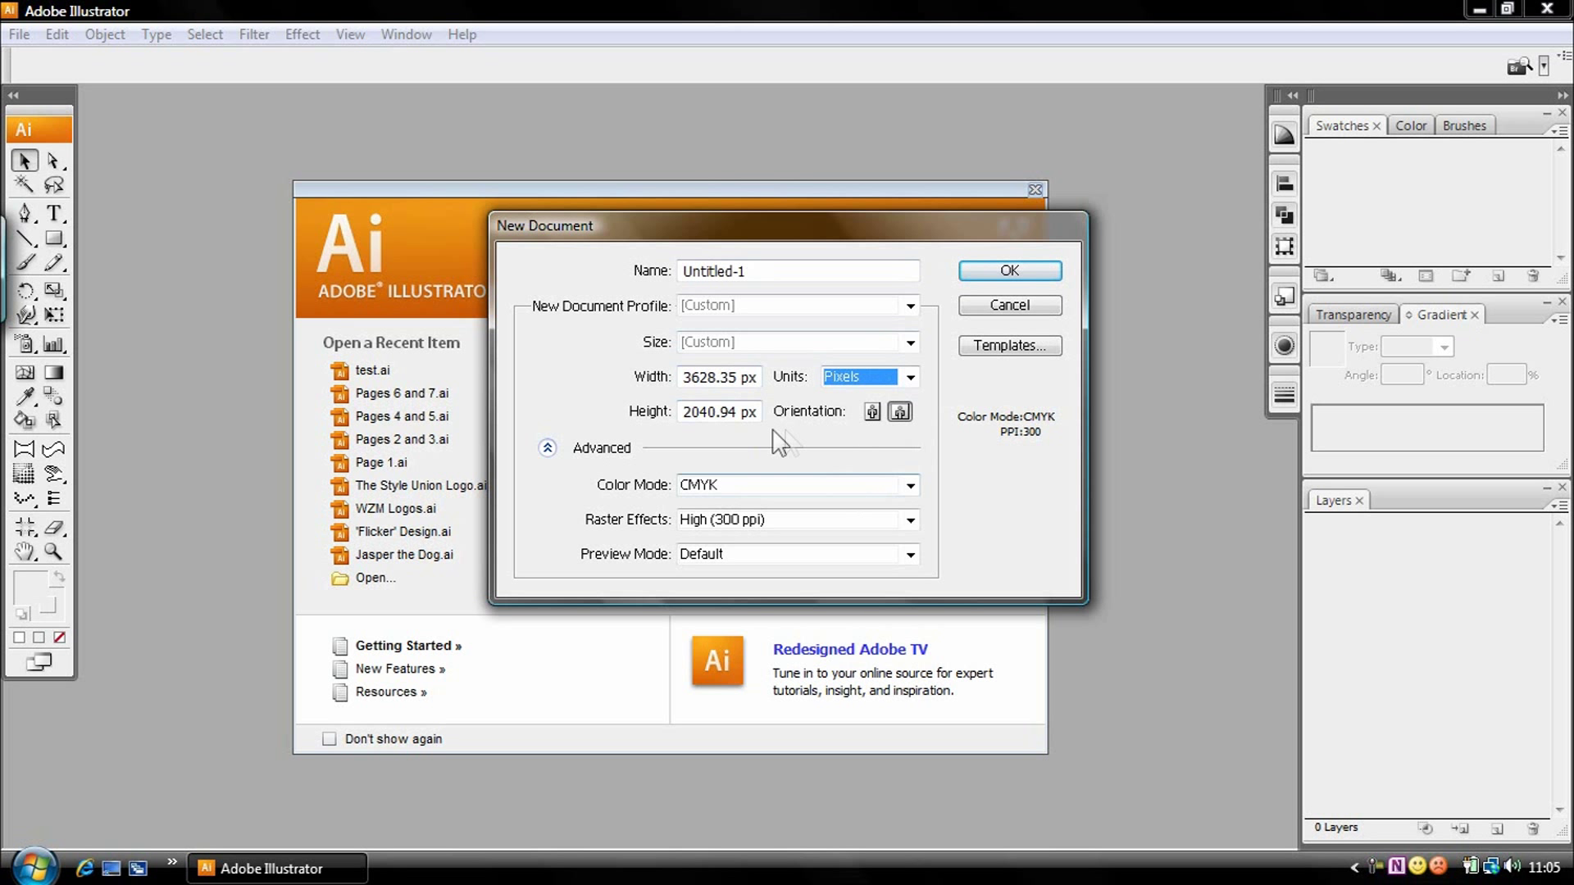
# Set the new document's width to 1280 px and height to 720 px, and create it
pyautogui.moveTo(759, 378); pyautogui.dragTo(682, 378)
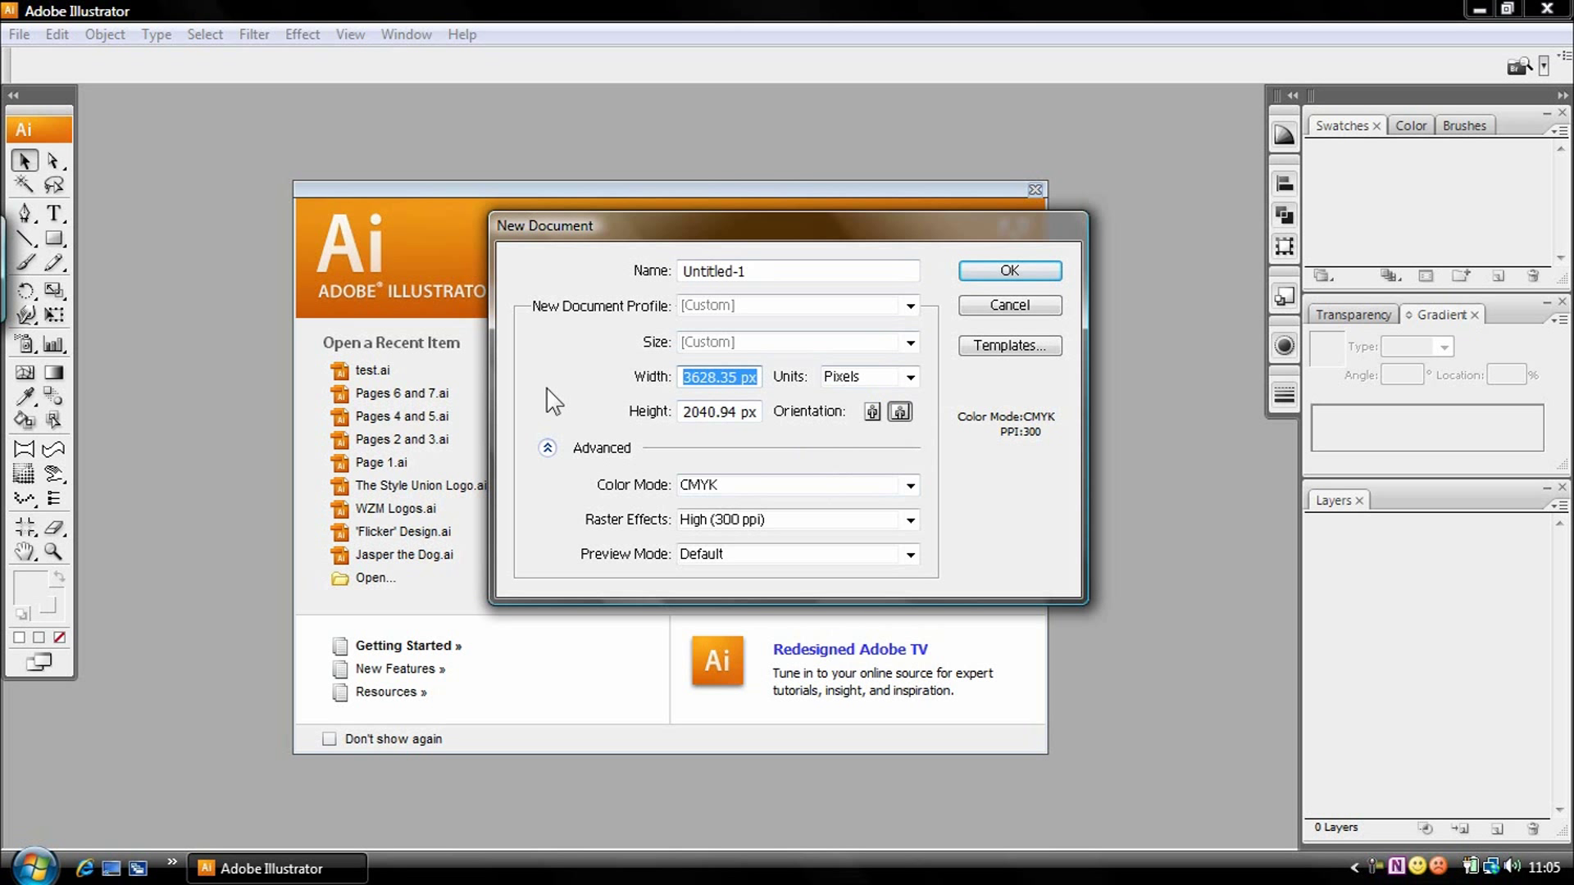
pyautogui.write('1')
pyautogui.write('380')
pyautogui.write('280')
pyautogui.press('Tab')
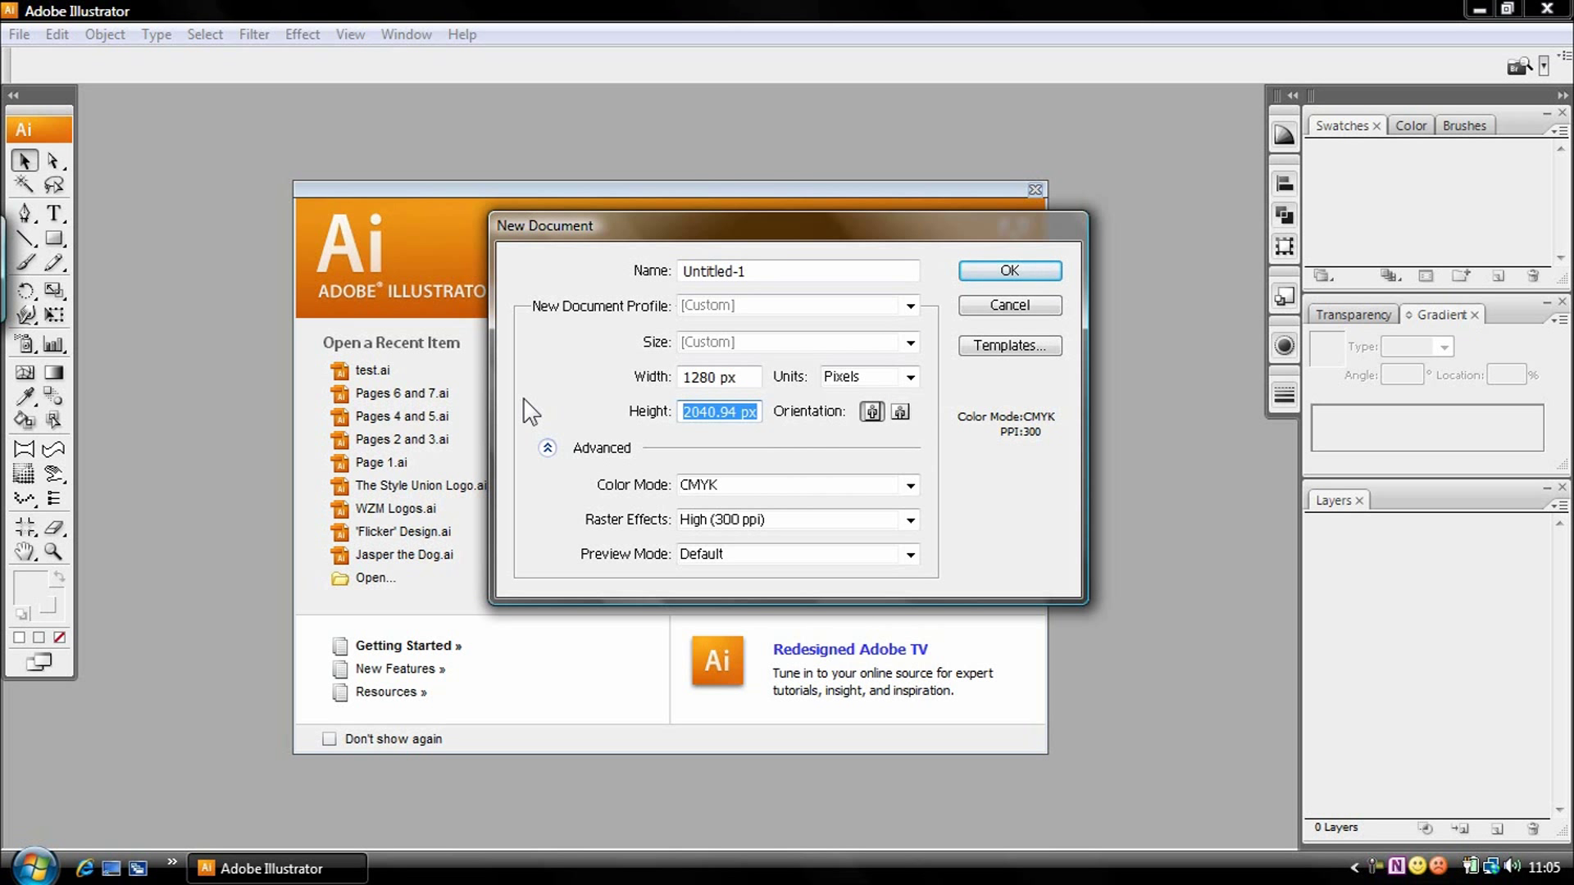
pyautogui.write('720')
pyautogui.press('Tab')
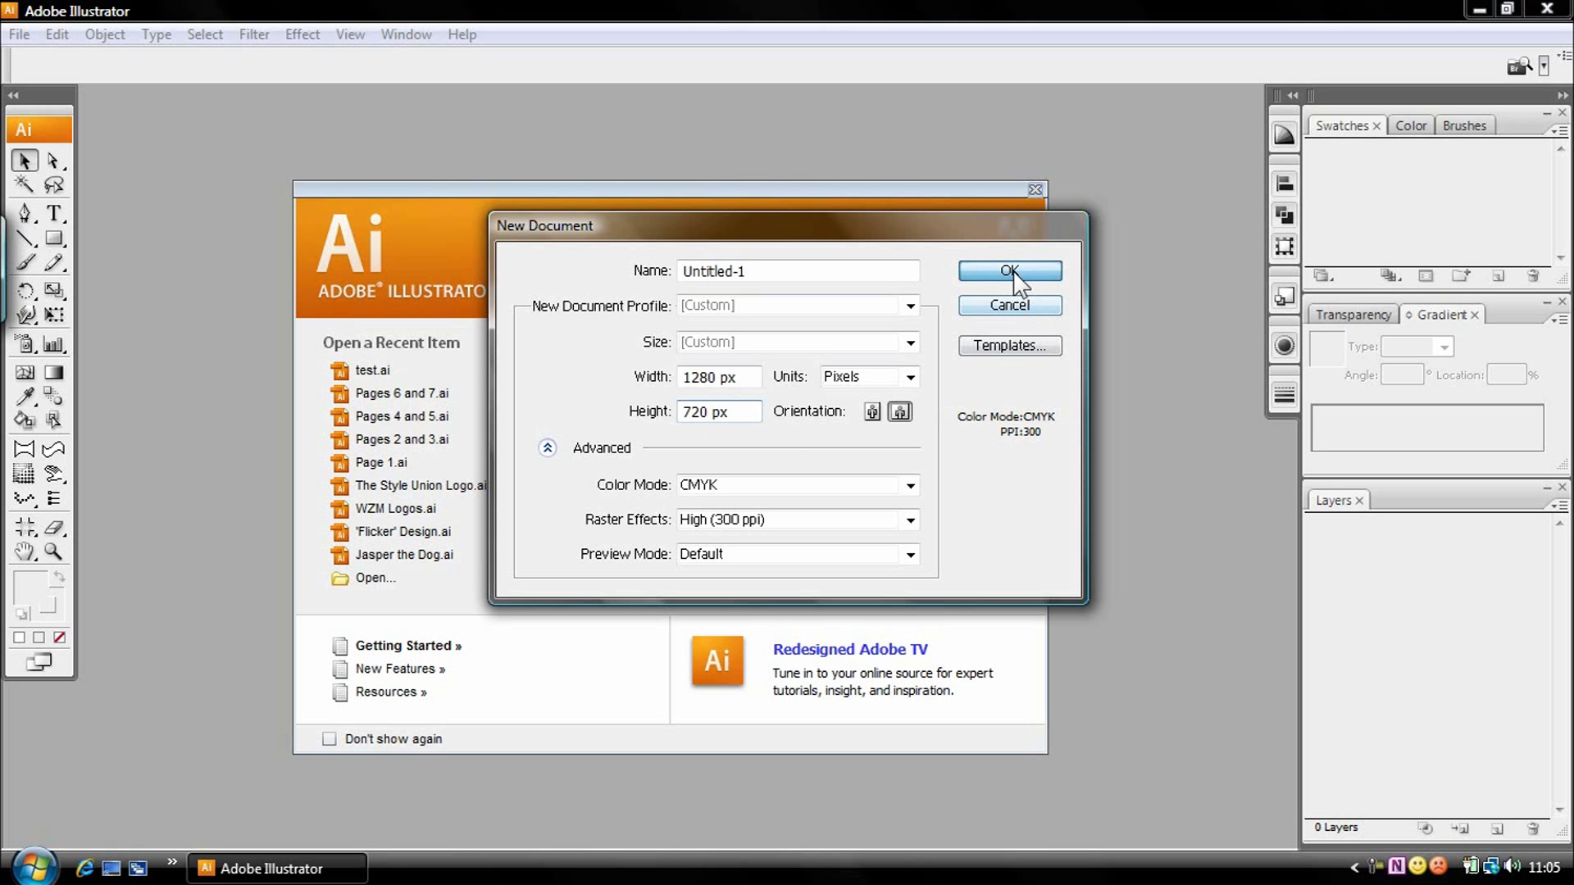
pyautogui.click(1010, 271)
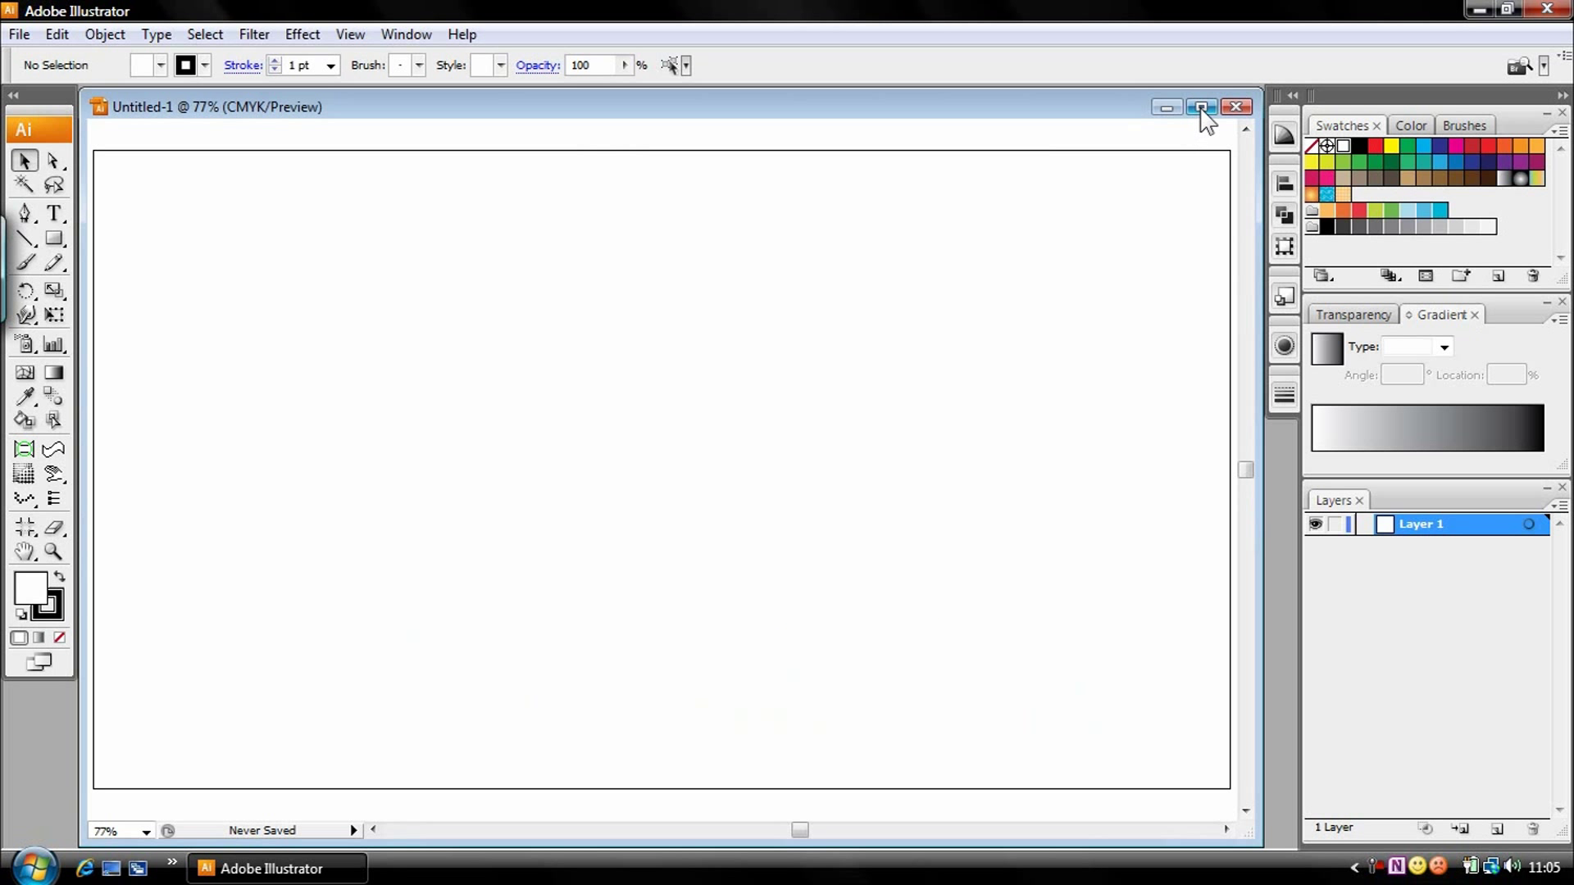
# Maximize the document window and draw a circle about 397 px in diameter near the middle of the artboard with the Ellipse tool
pyautogui.click(1202, 107)
pyautogui.moveTo(817, 285); pyautogui.dragTo(831, 298)
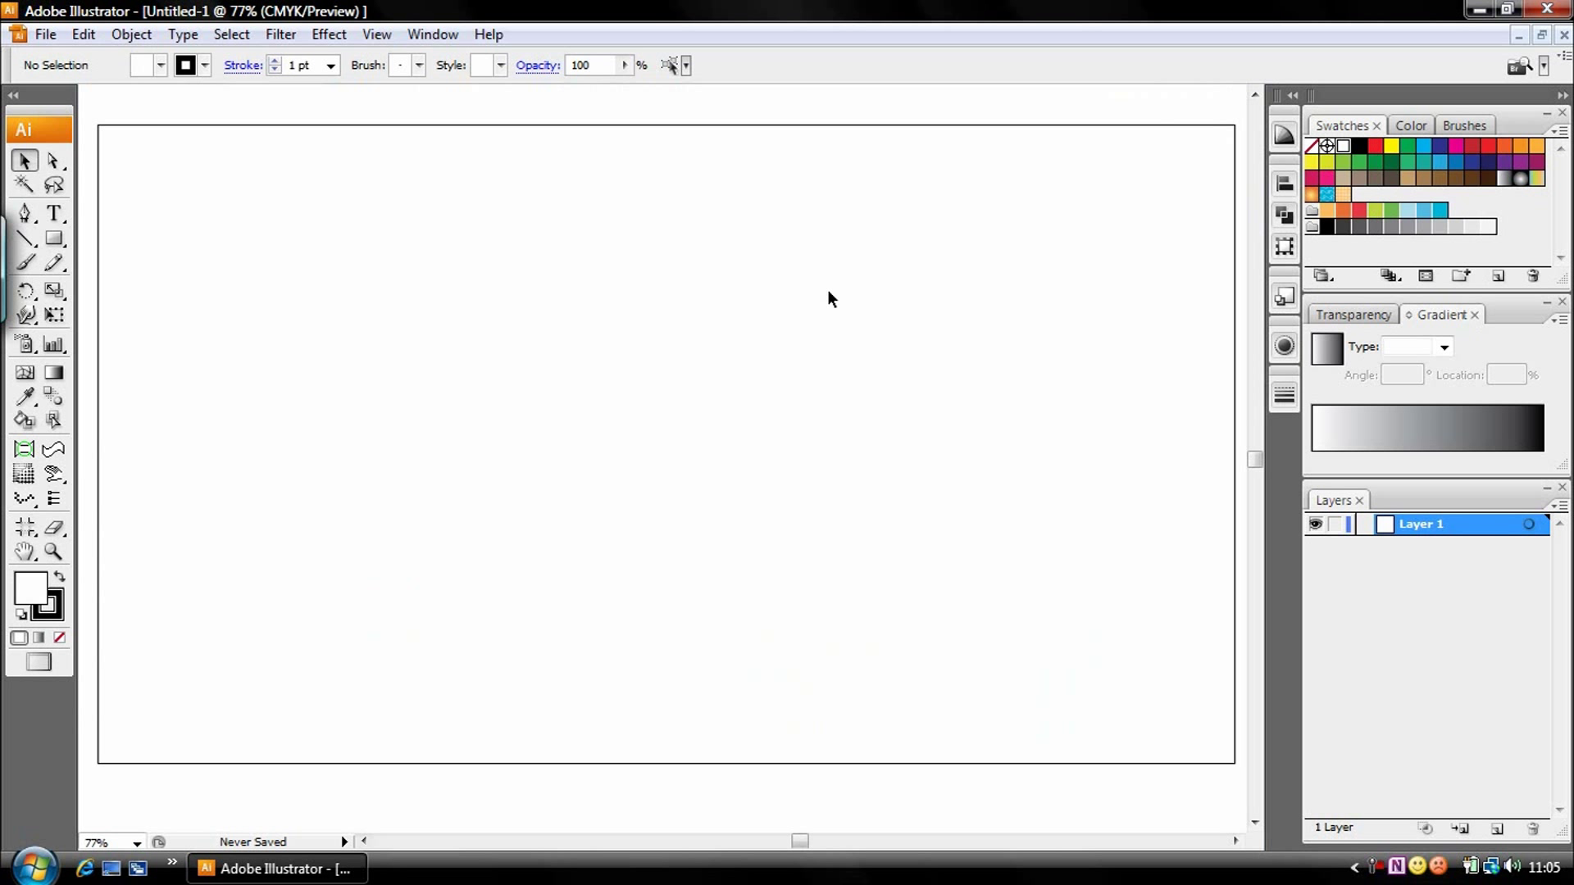
pyautogui.click(54, 239)
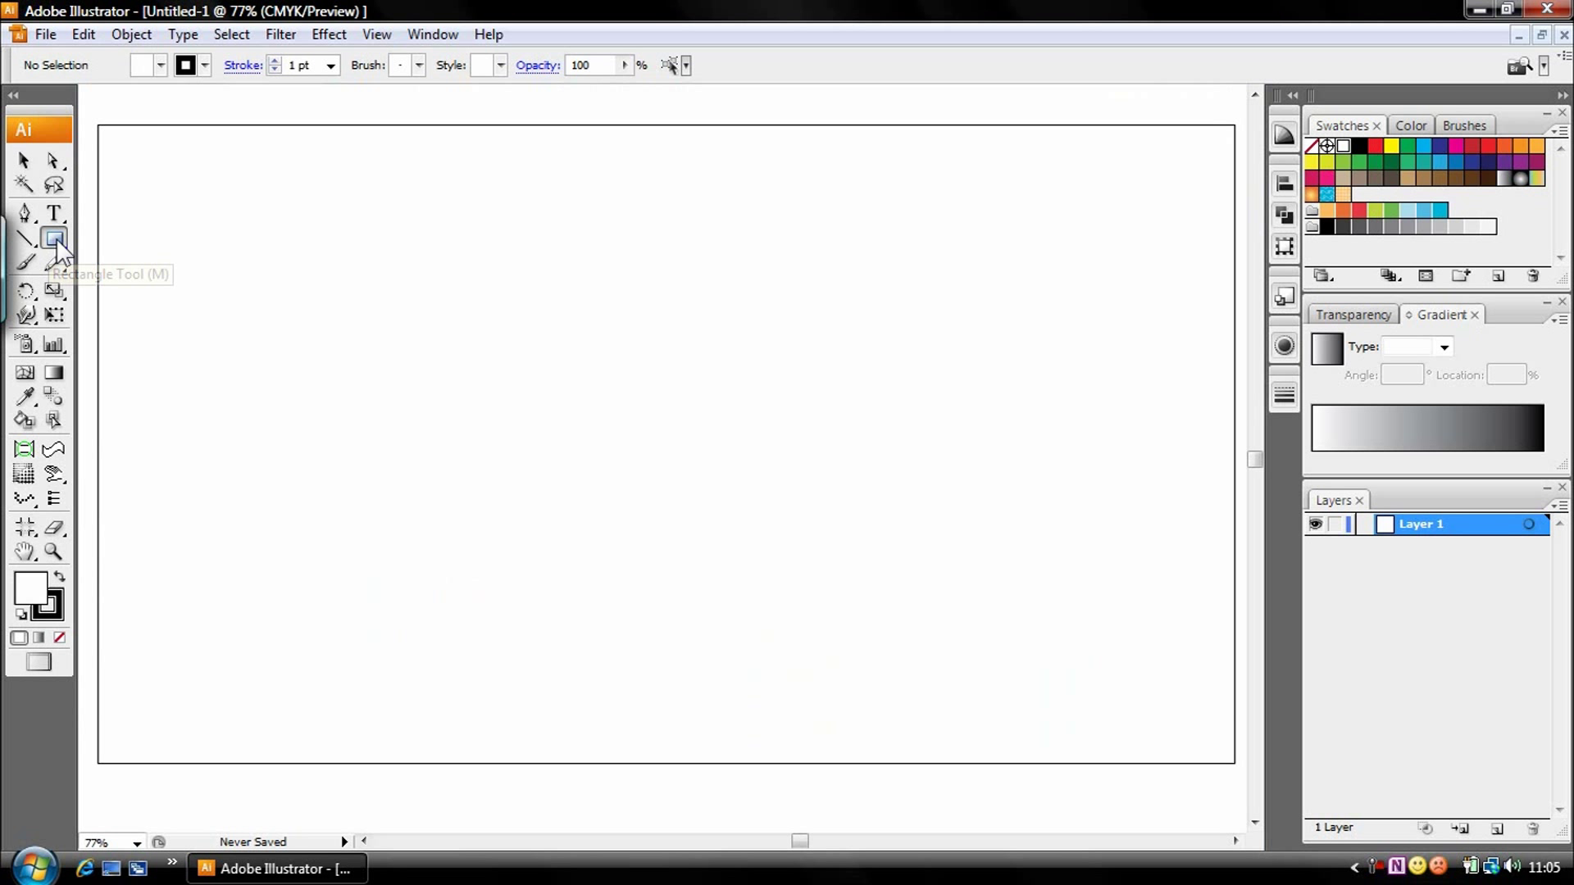
pyautogui.moveTo(59, 250); pyautogui.dragTo(101, 292)
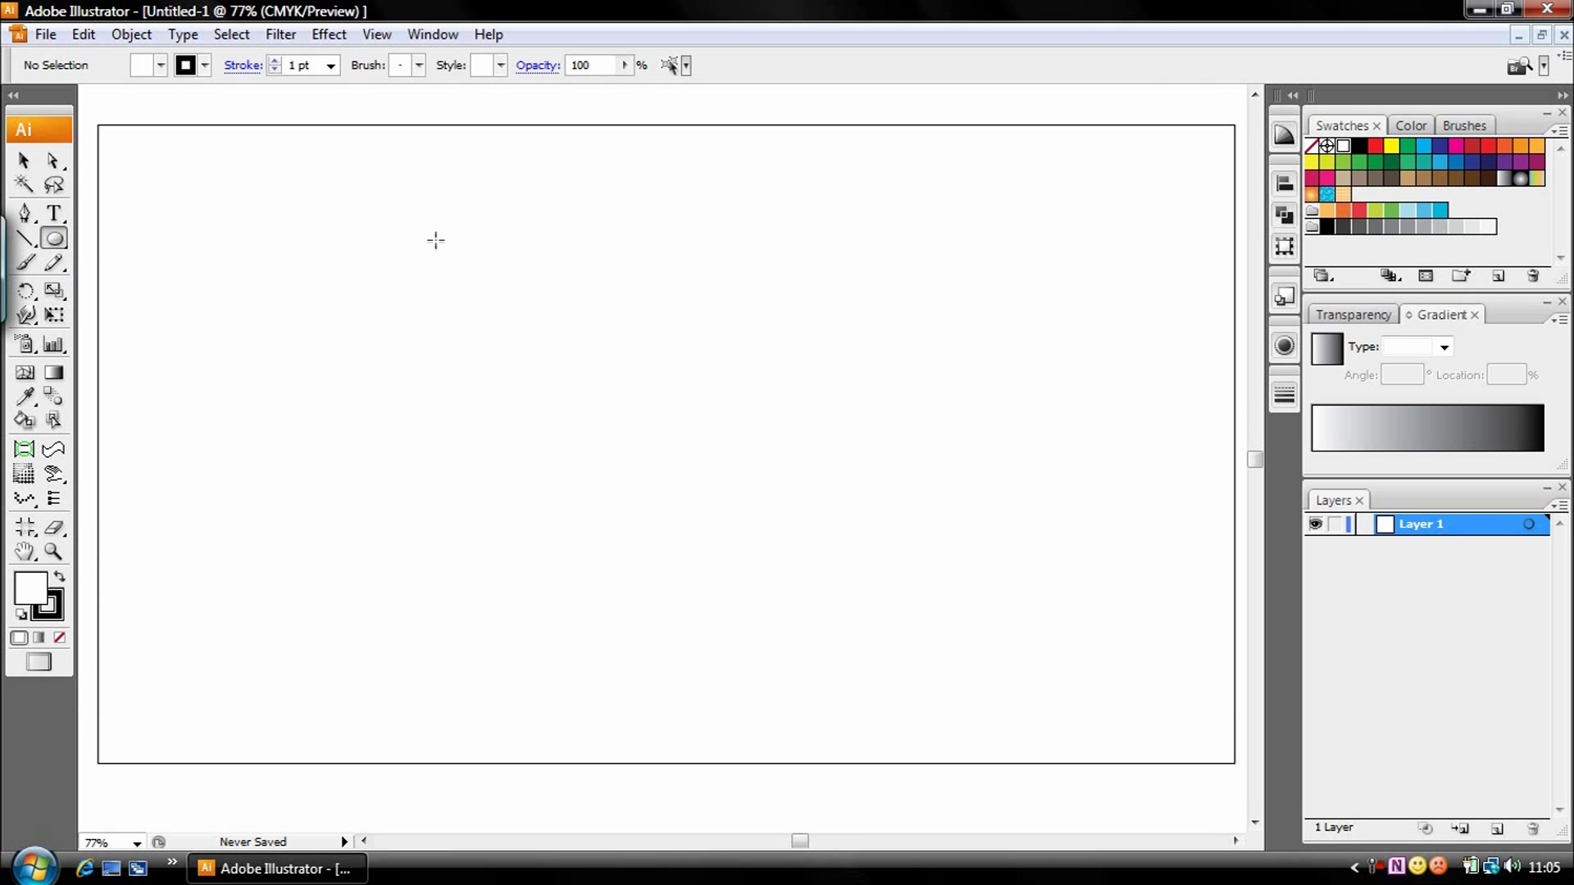
pyautogui.moveTo(496, 242); pyautogui.dragTo(835, 569)
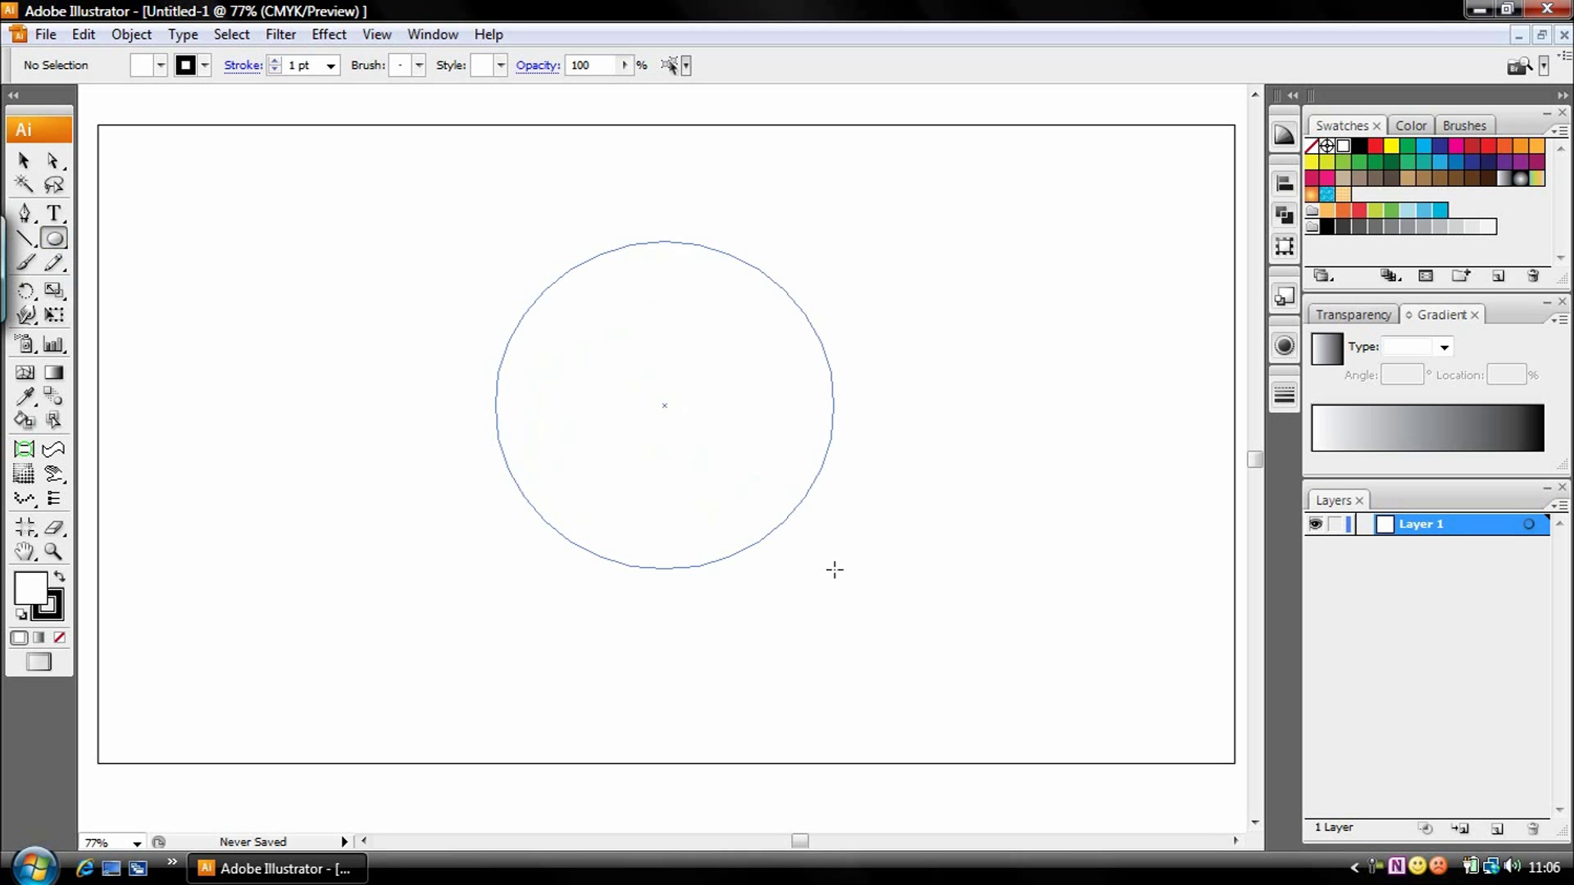
pyautogui.moveTo(835, 569); pyautogui.dragTo(791, 594)
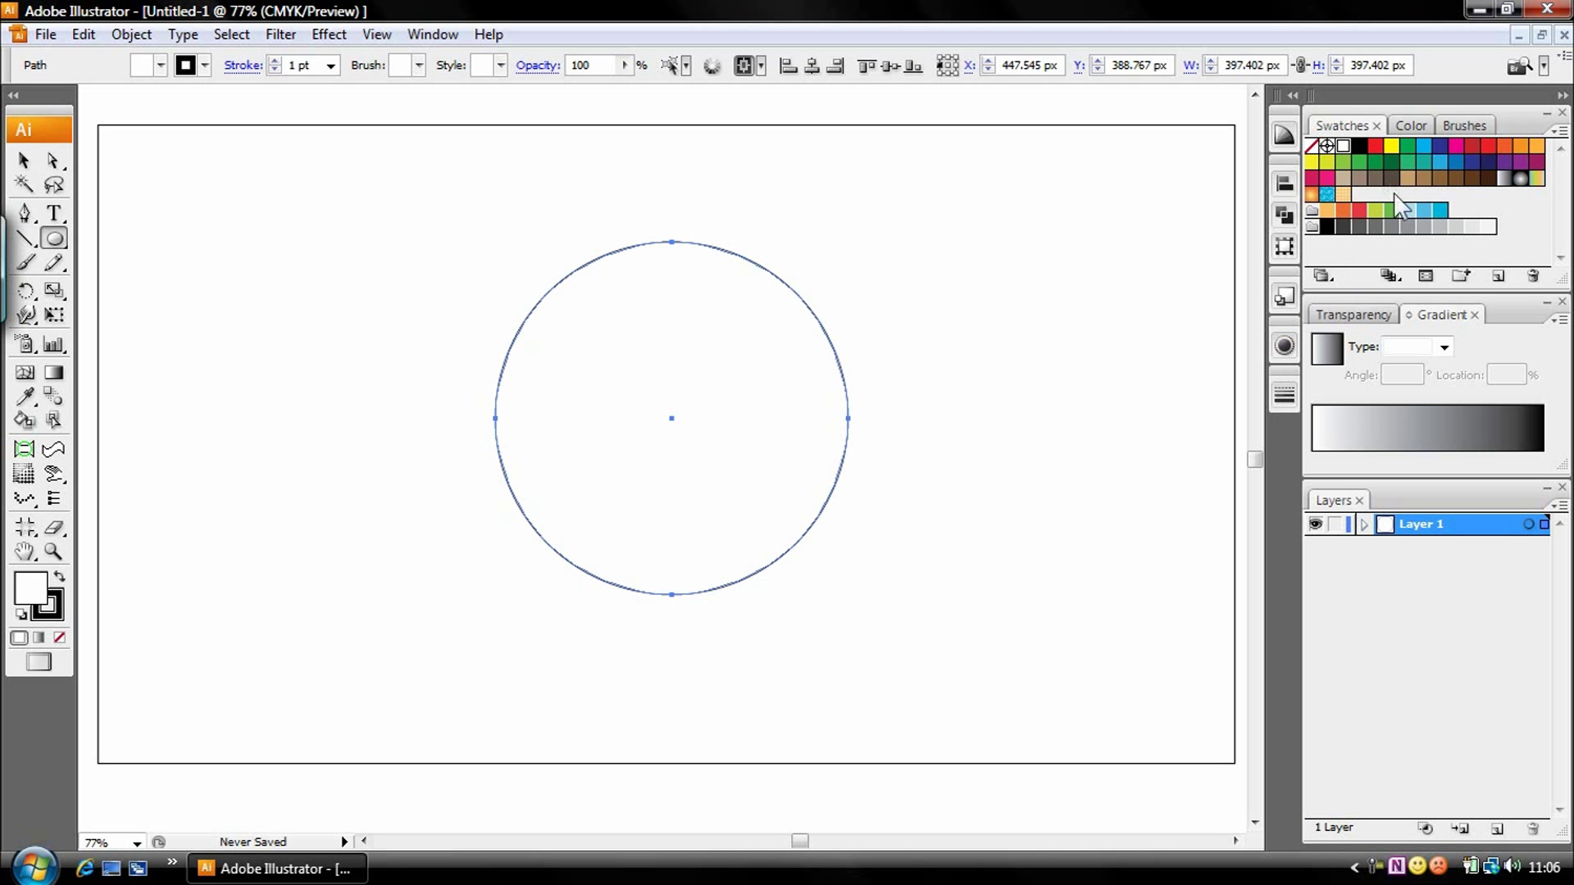
# Fill the circle with light orange (C 0, M 35, Y 87, K 0) and set its stroke to none
pyautogui.click(1522, 147)
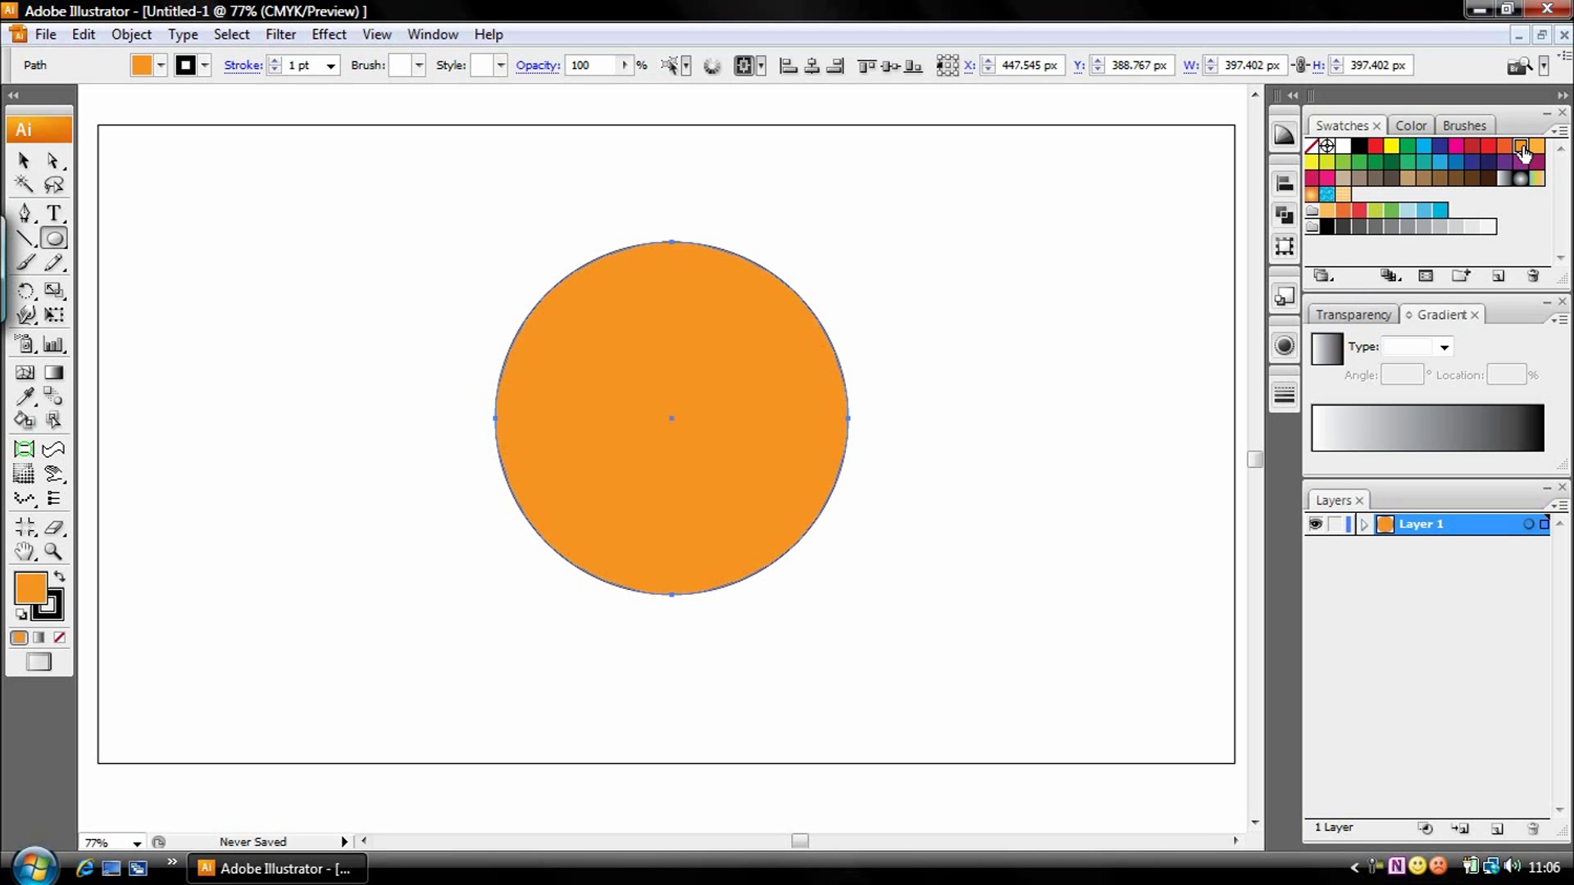
pyautogui.click(1538, 146)
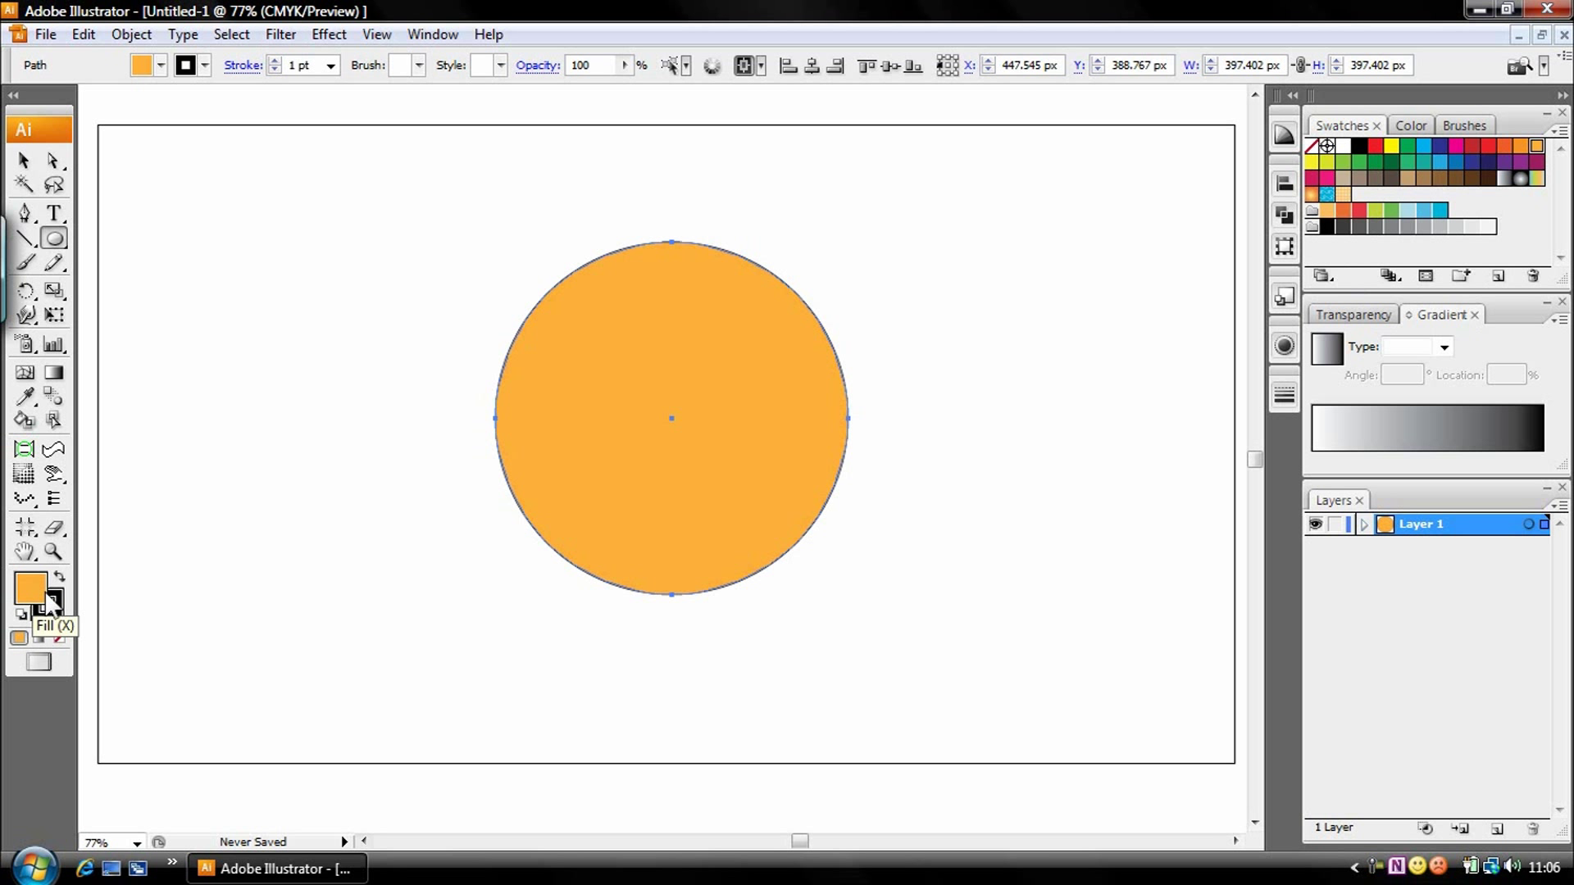
pyautogui.click(55, 610)
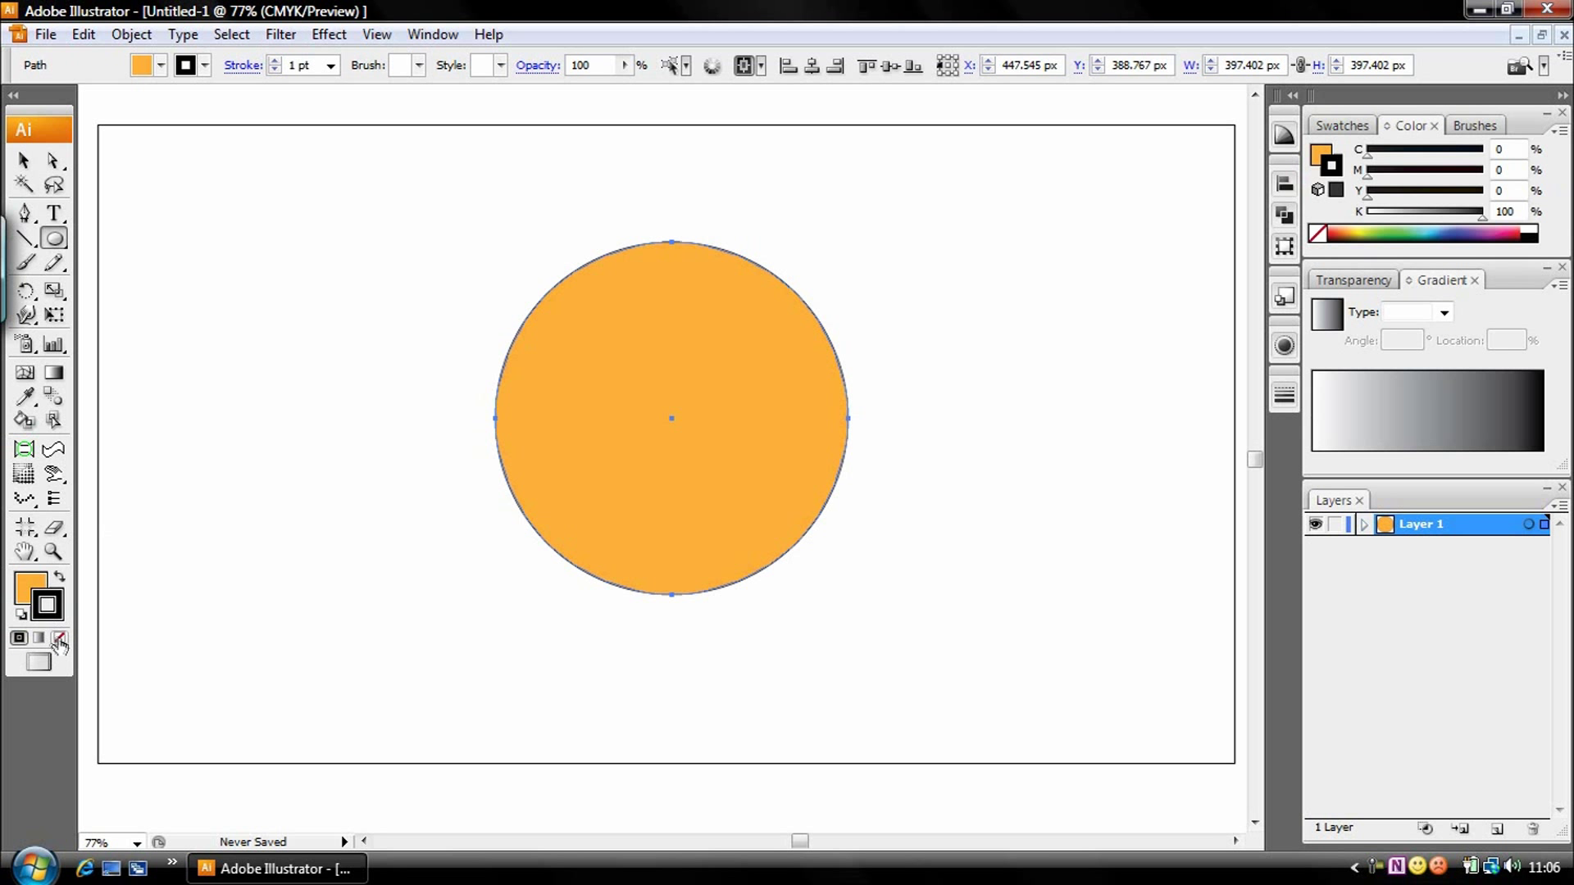
pyautogui.click(60, 644)
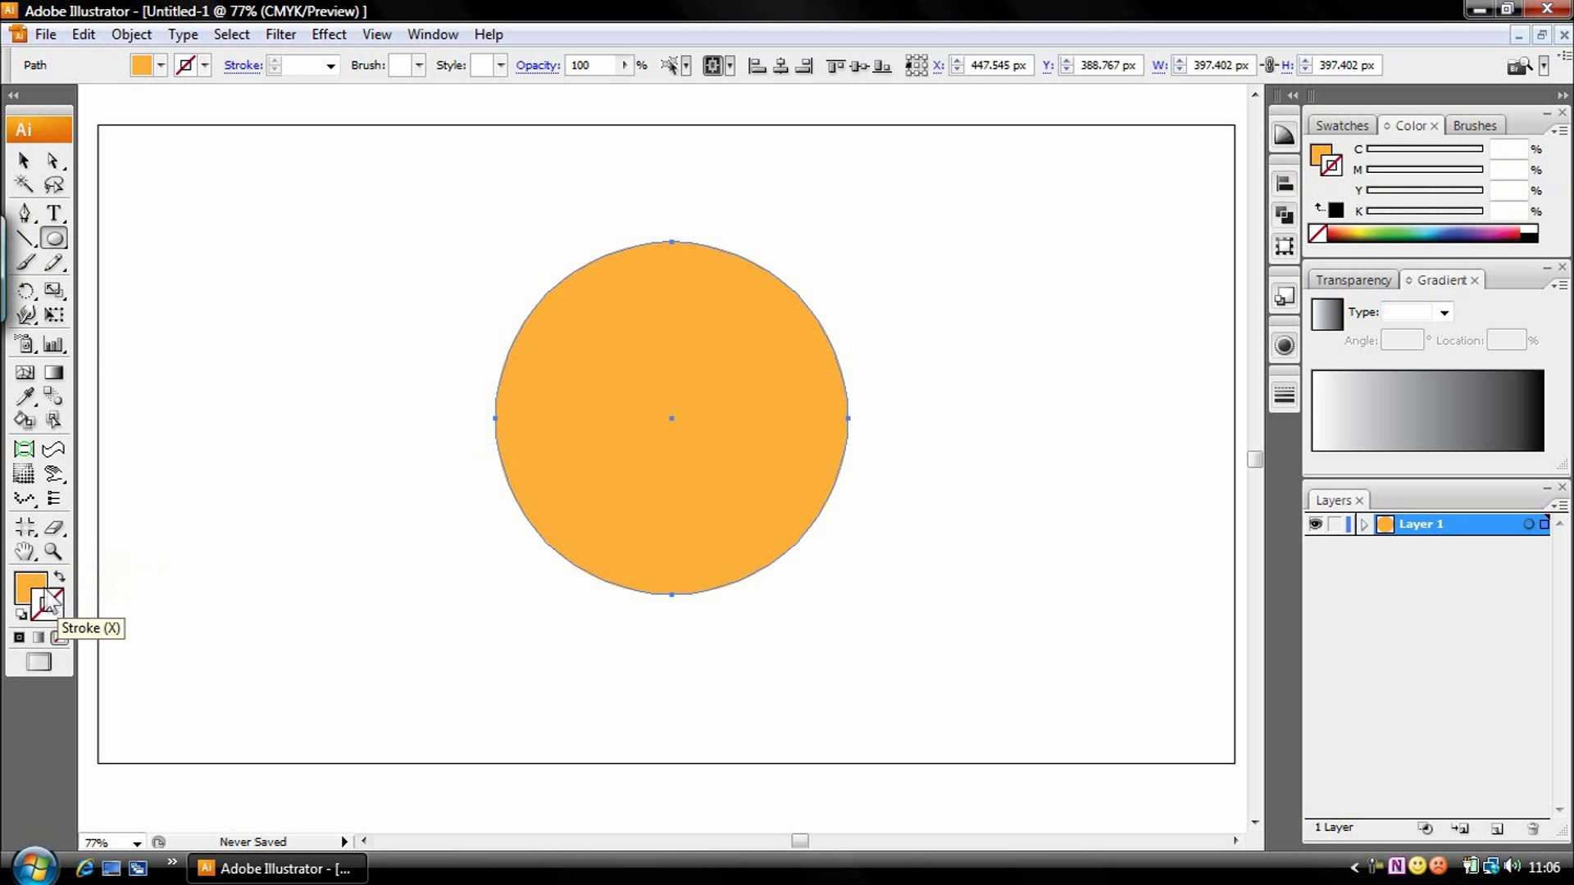
pyautogui.click(52, 614)
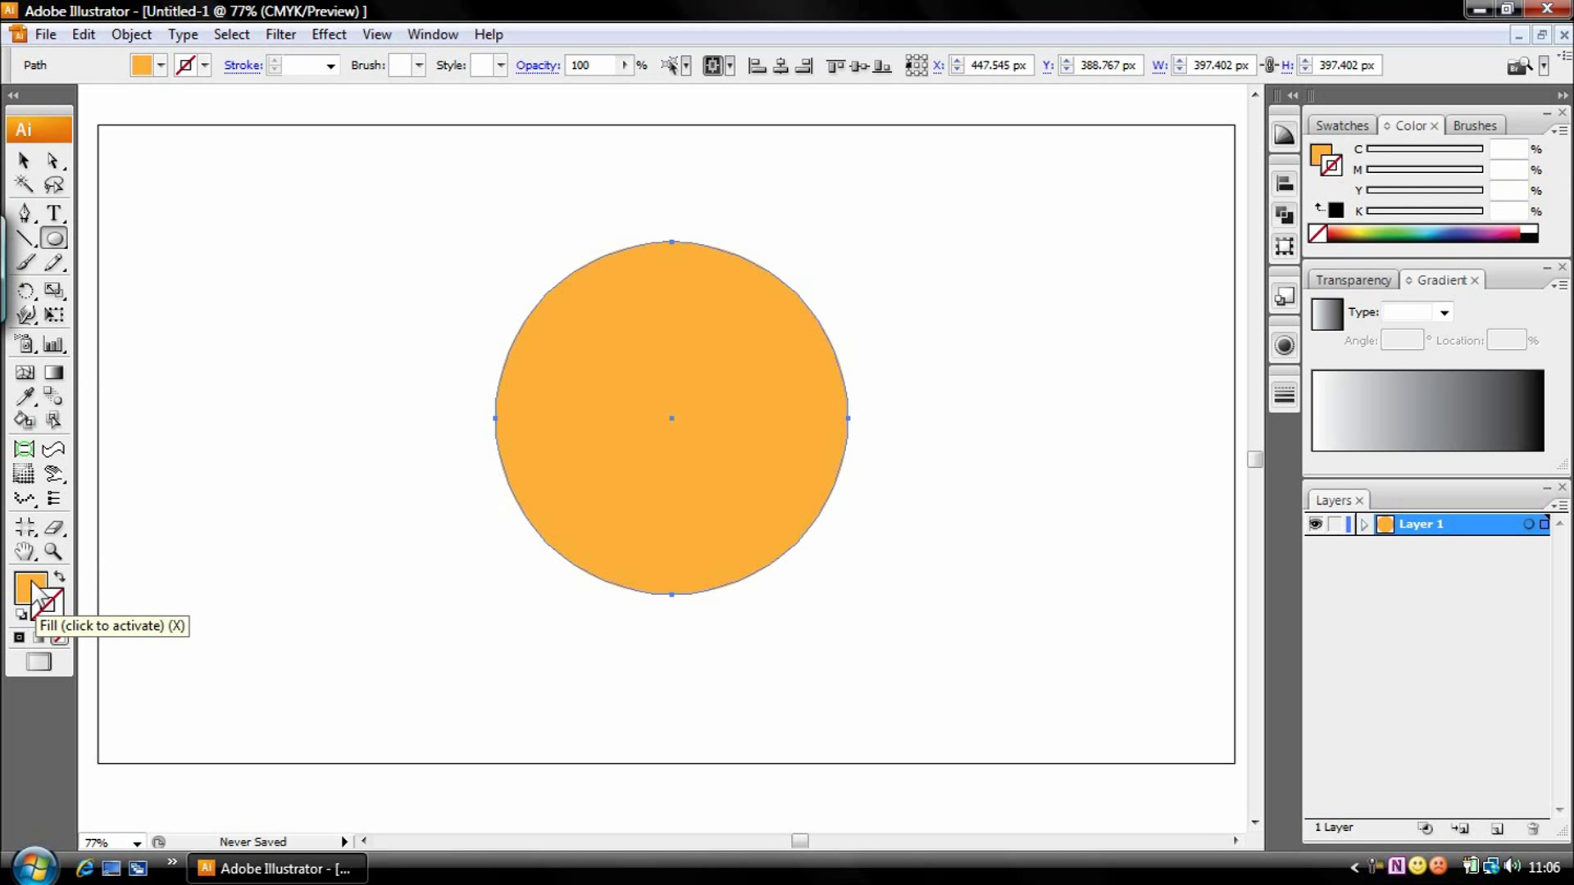
pyautogui.click(33, 589)
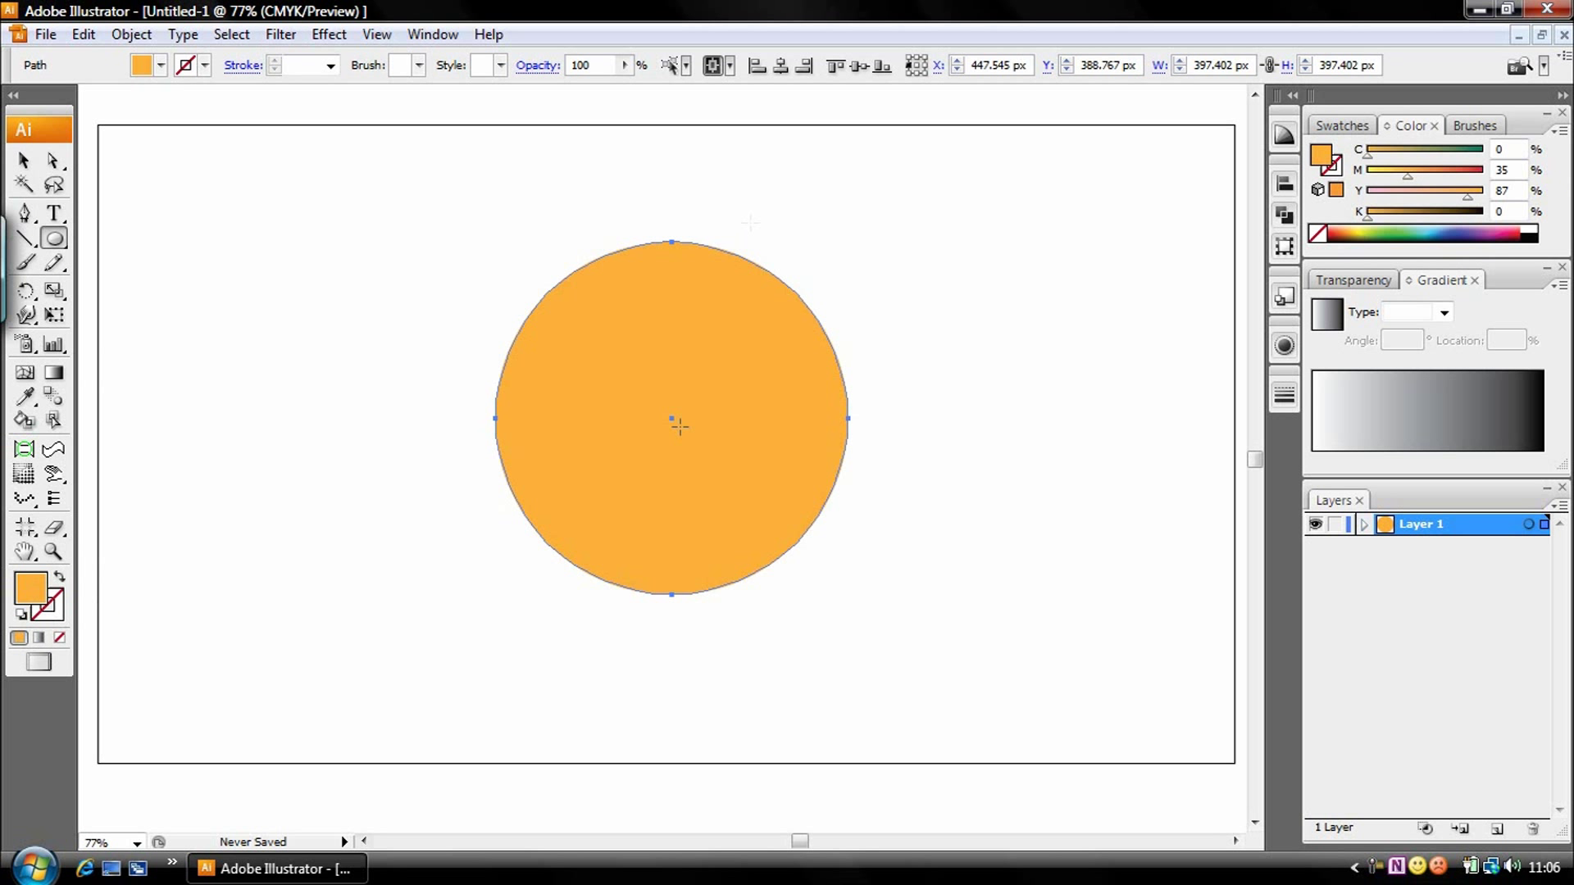
pyautogui.click(63, 611)
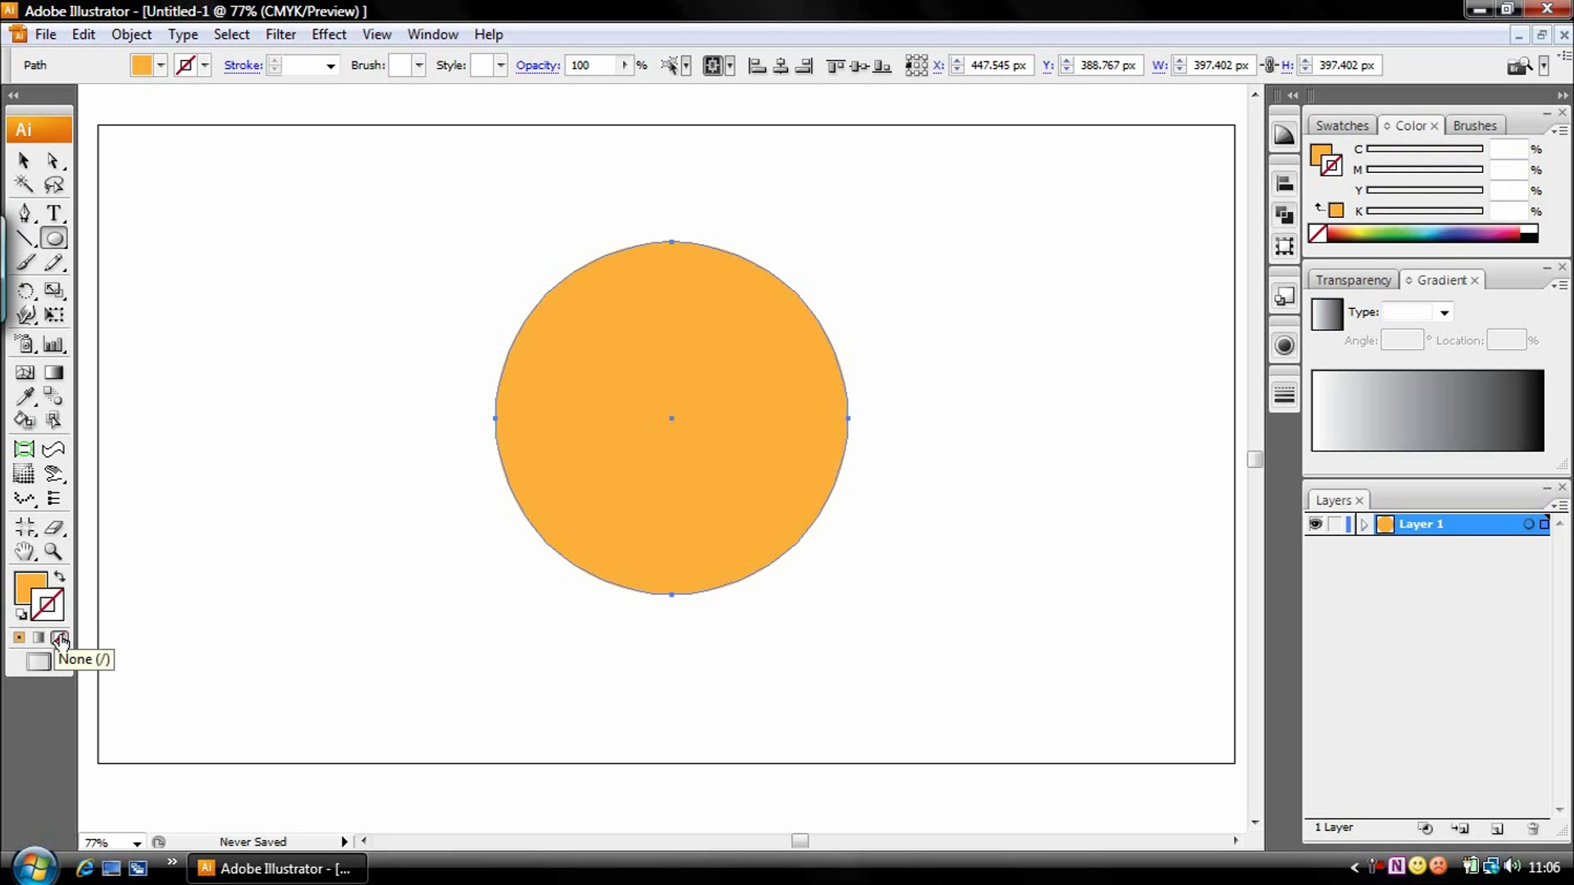
pyautogui.click(24, 160)
pyautogui.click(453, 428)
pyautogui.click(652, 466)
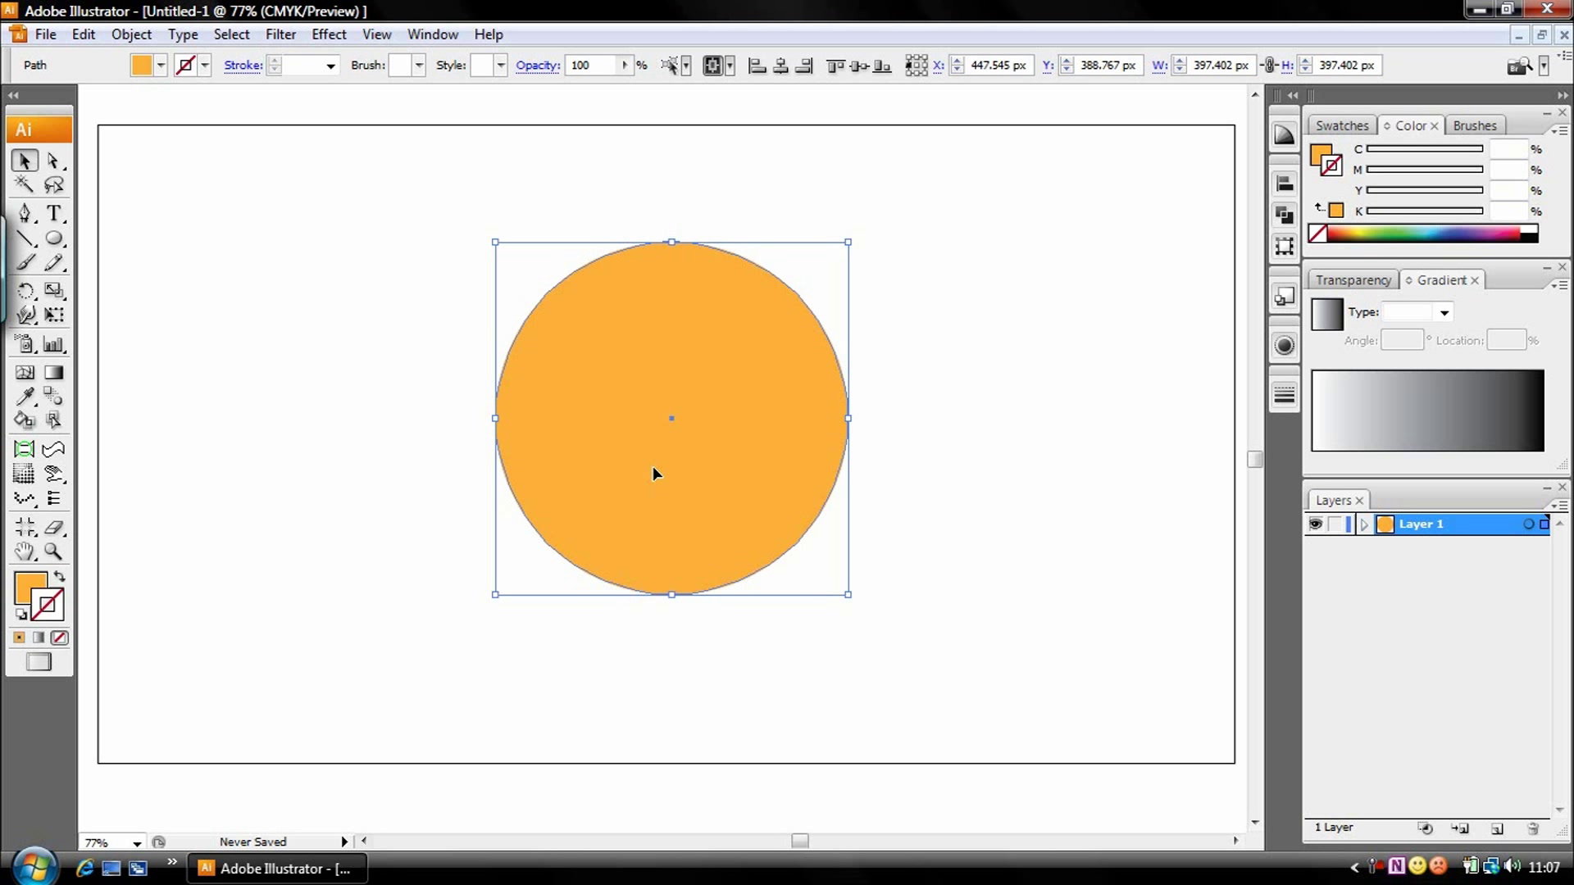
pyautogui.click(329, 33)
pyautogui.moveTo(410, 168)
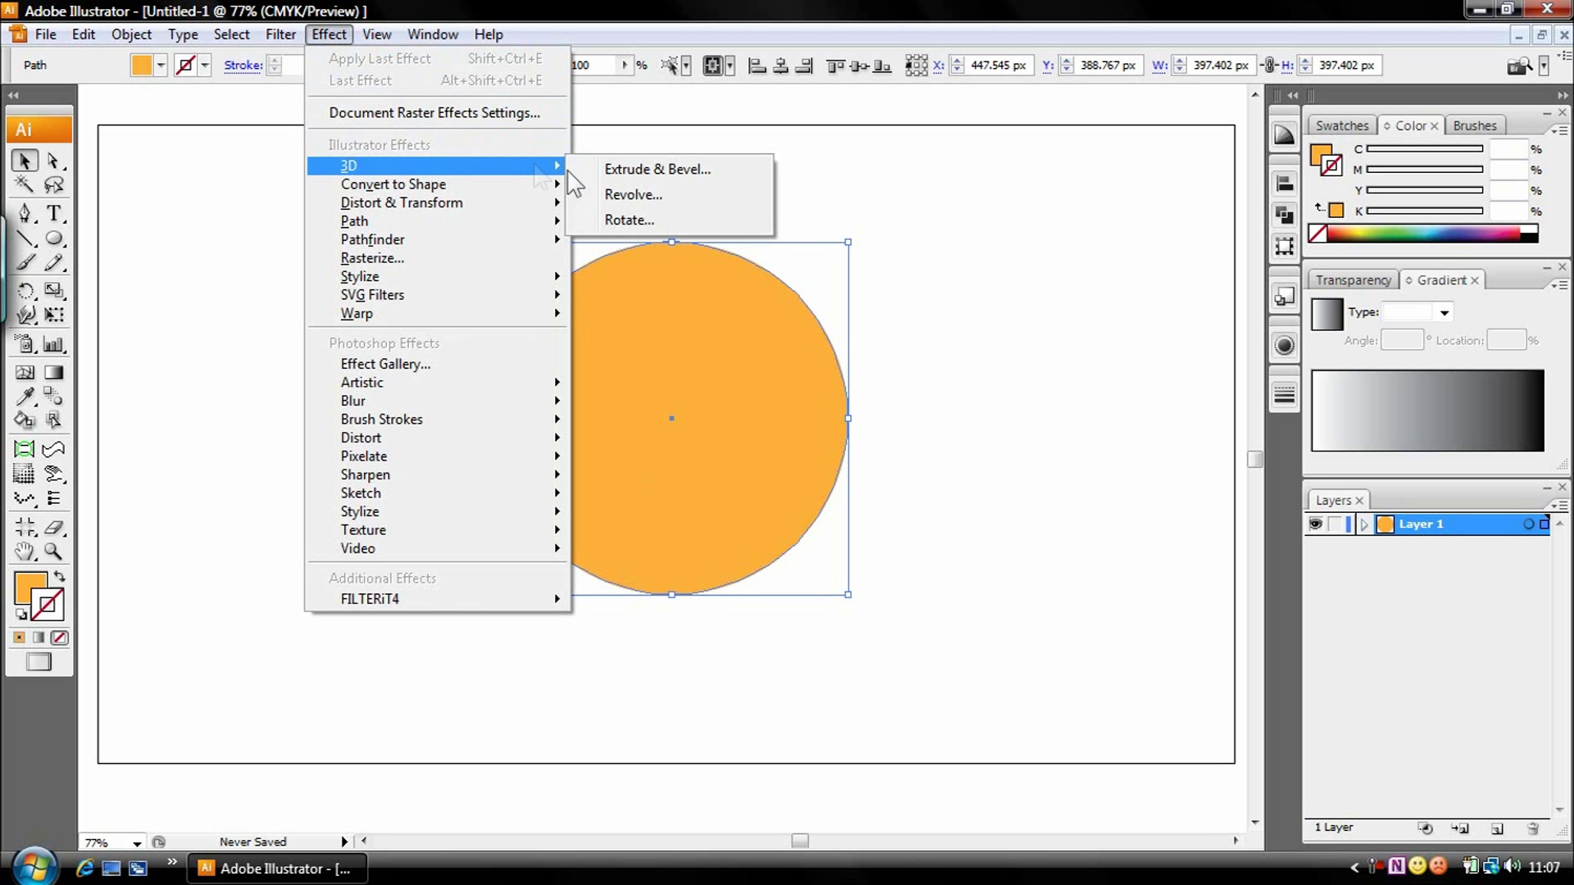
pyautogui.click(629, 196)
pyautogui.click(929, 319)
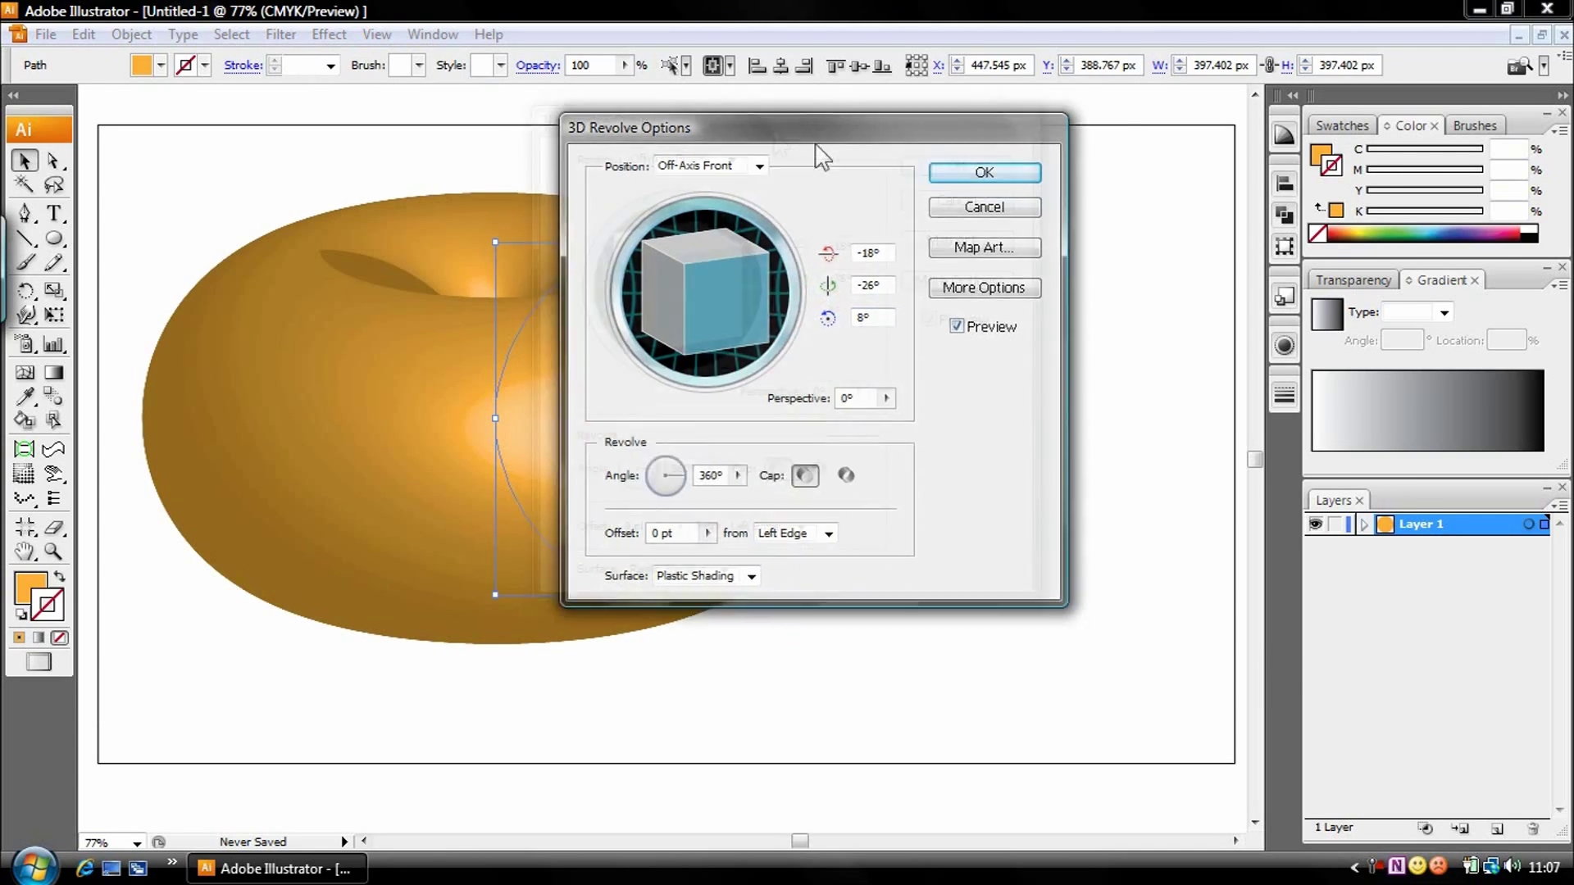
pyautogui.moveTo(779, 122); pyautogui.dragTo(1144, 191)
pyautogui.moveTo(1056, 306); pyautogui.dragTo(1036, 379)
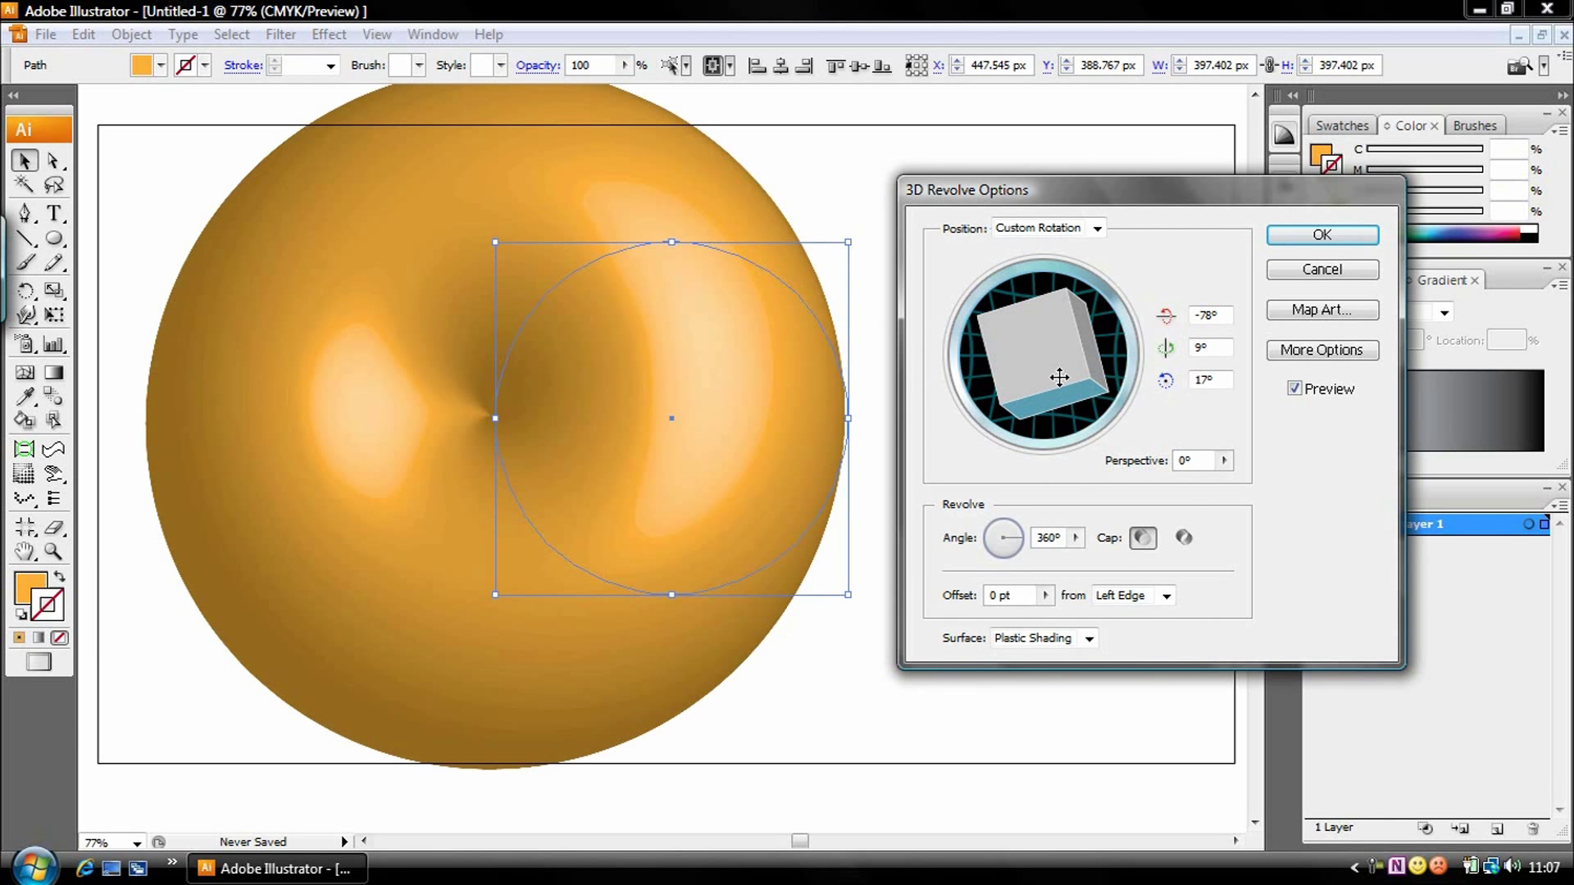
pyautogui.moveTo(1069, 396)
pyautogui.mouseDown()
pyautogui.moveTo(931, 284)
pyautogui.moveTo(1211, 328)
pyautogui.moveTo(1043, 386)
pyautogui.mouseUp()
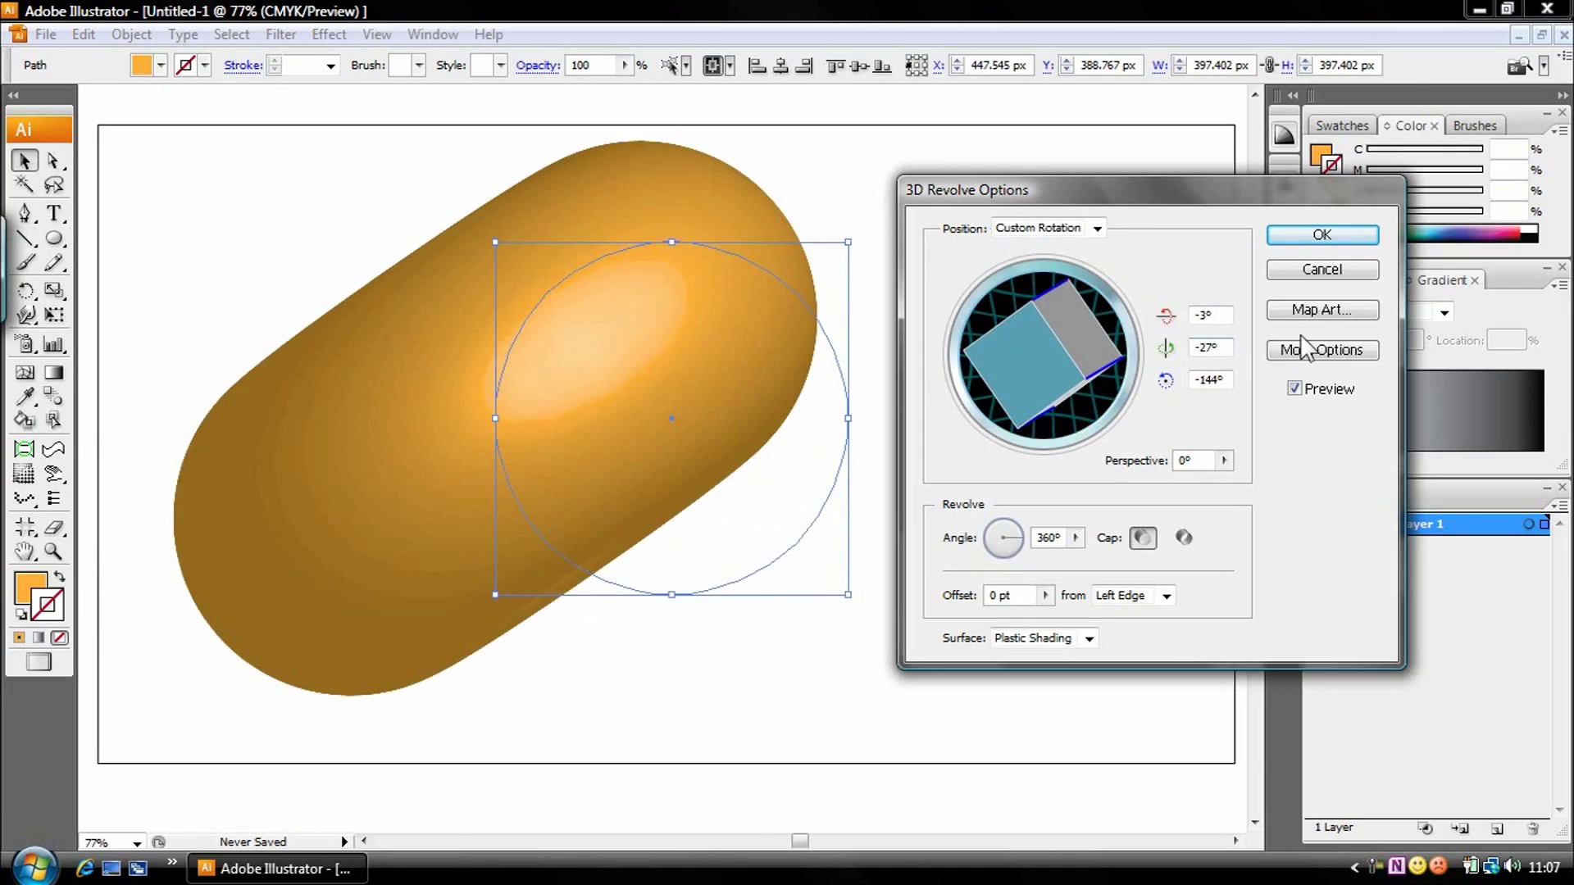
pyautogui.click(1320, 272)
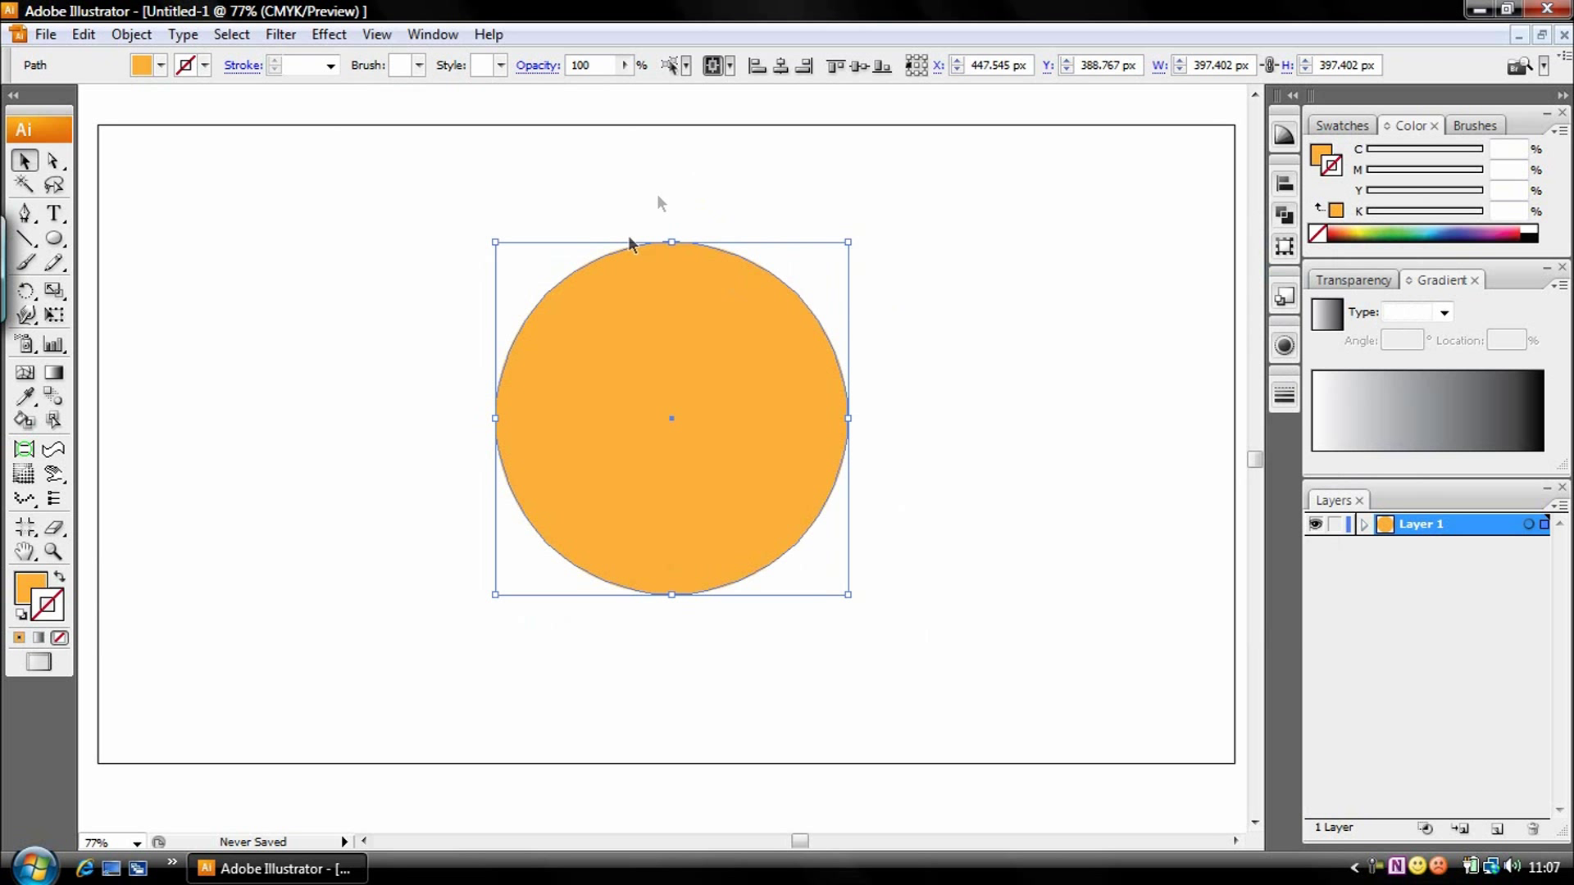
pyautogui.click(235, 380)
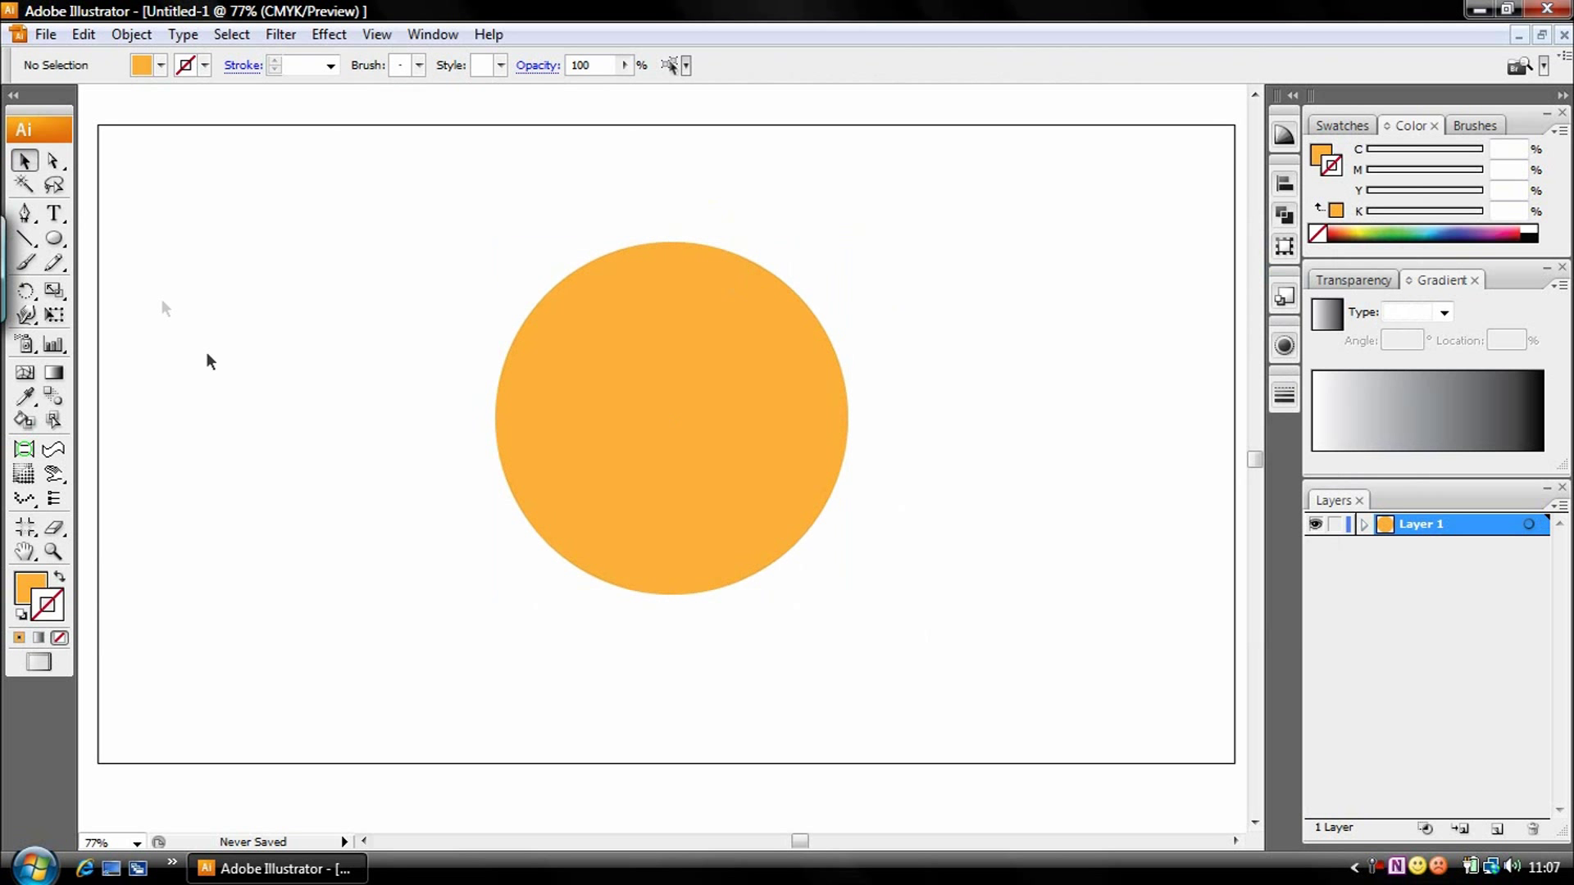
# Draw a vertical line about 495 px long through the circle's centre, extending past its upper and lower edges
pyautogui.click(25, 240)
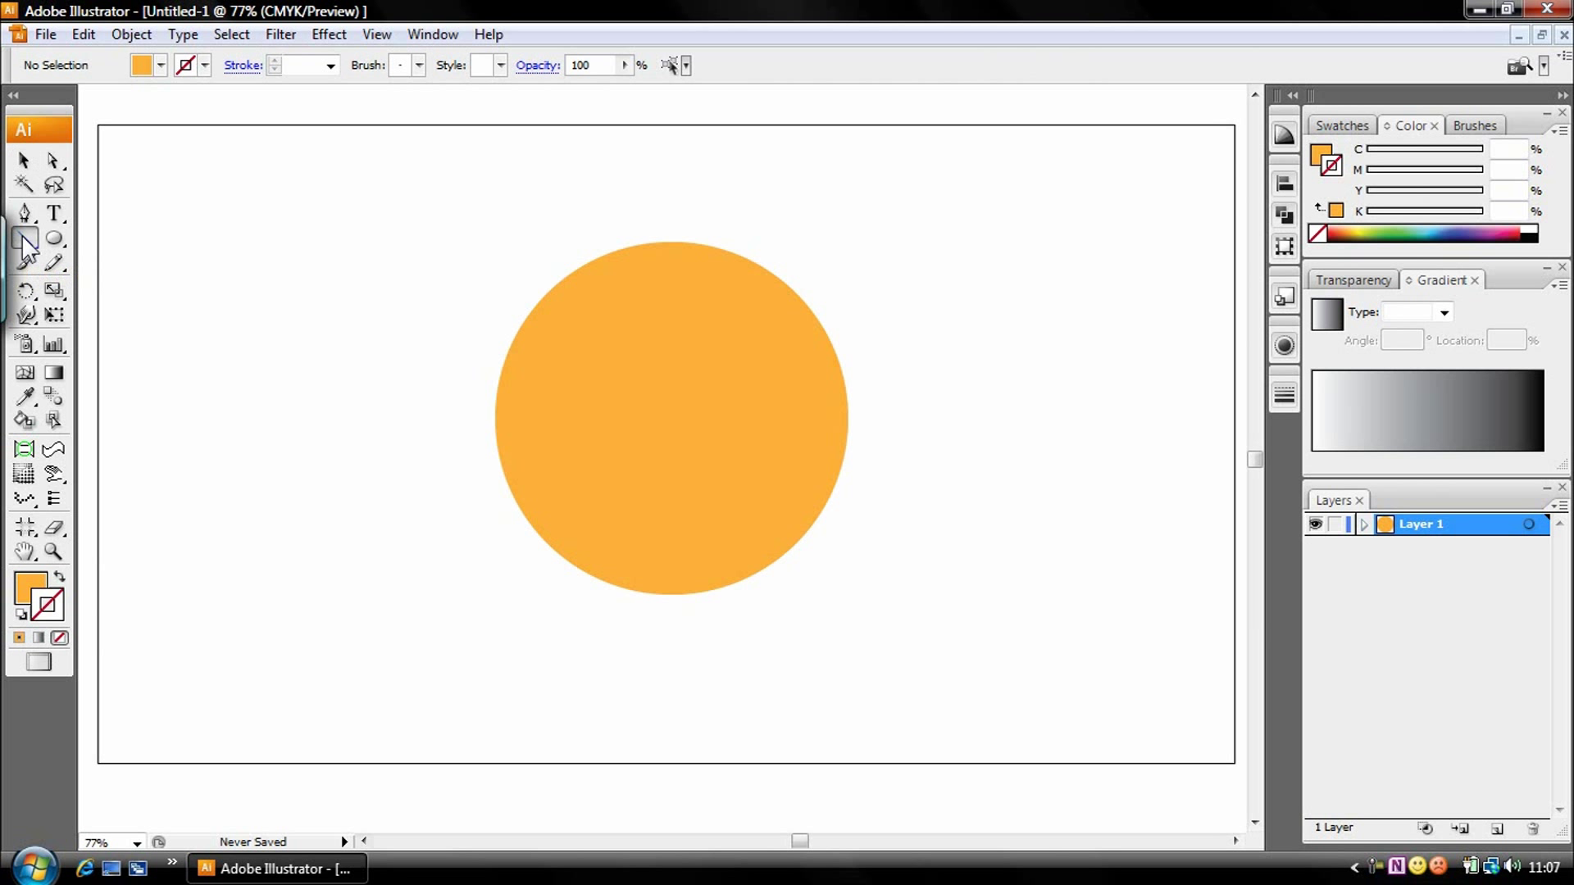
pyautogui.moveTo(668, 196); pyautogui.dragTo(653, 486)
pyautogui.moveTo(662, 620); pyautogui.dragTo(662, 635)
pyautogui.press('v')
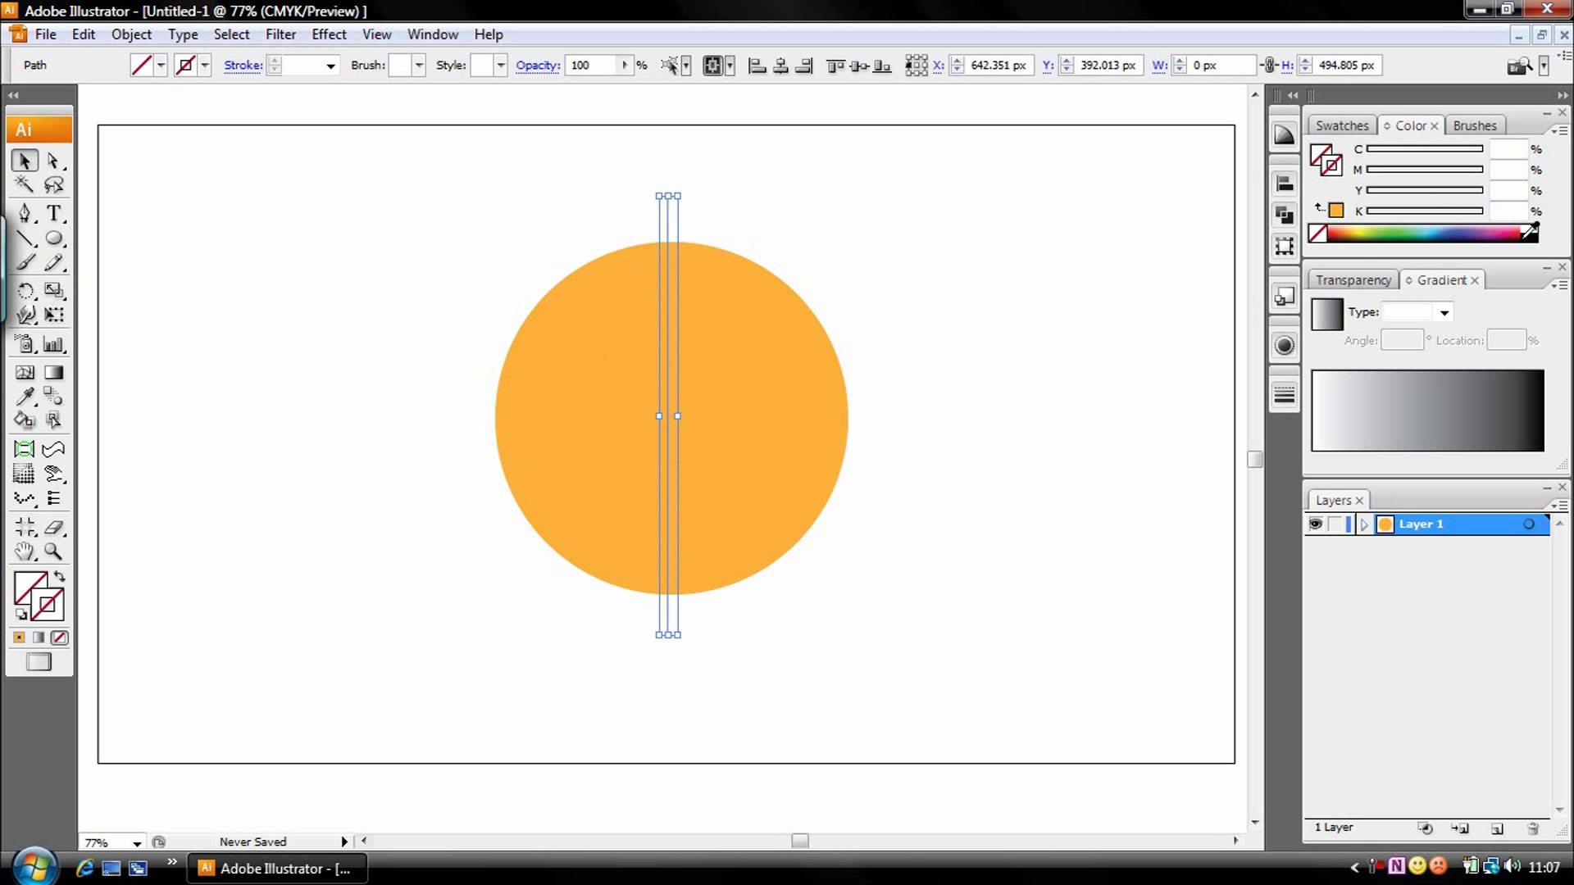
# Give the vertical line a black stroke with a weight of 4 pt and deselect it
pyautogui.click(1527, 236)
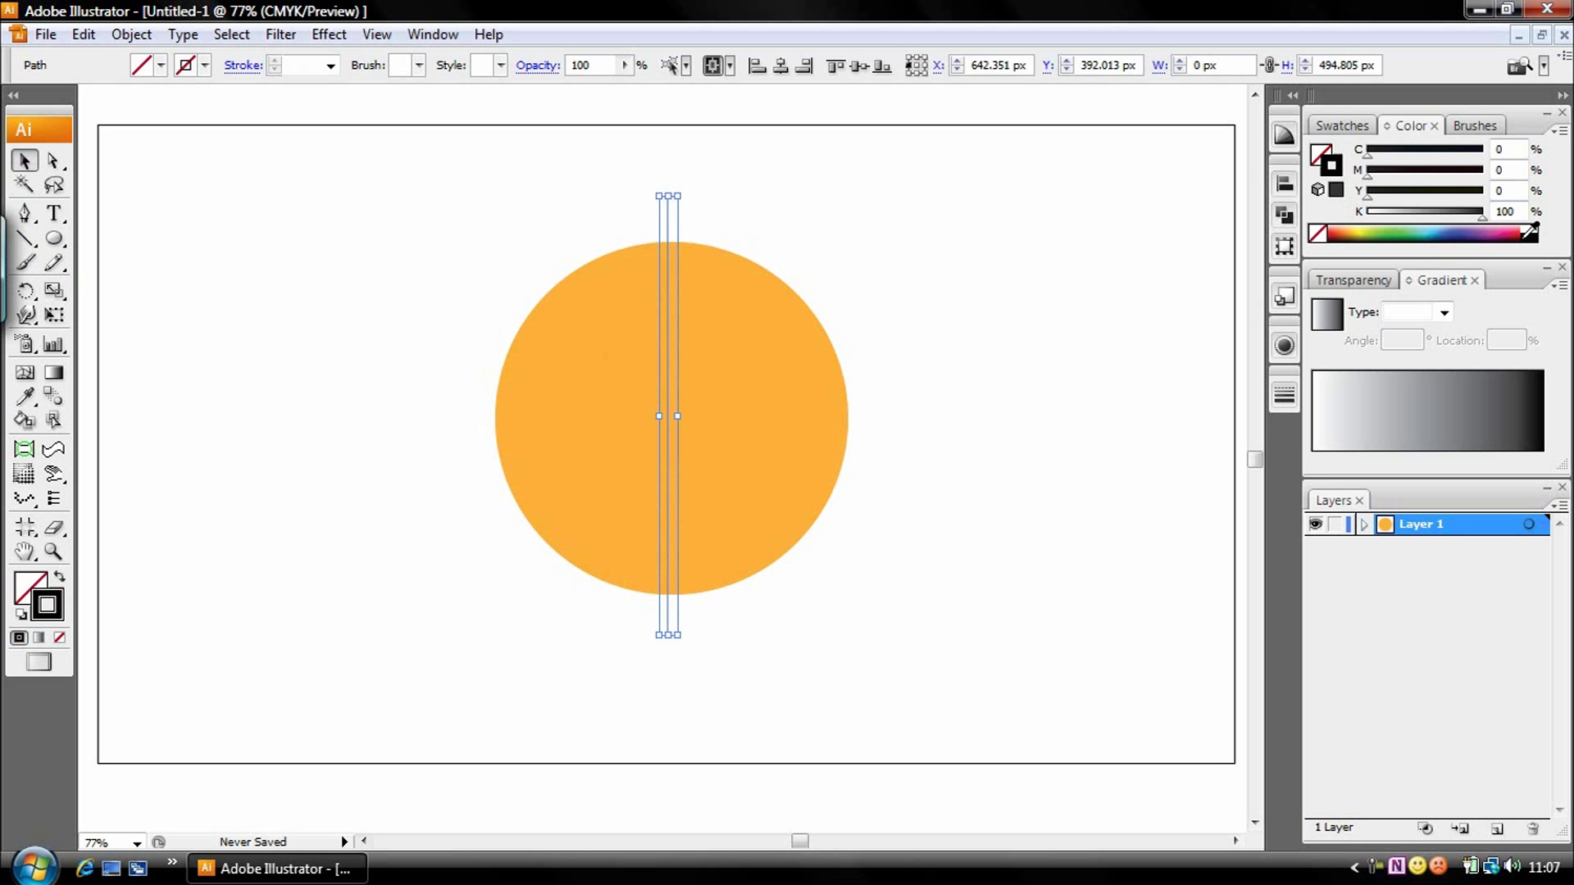
pyautogui.click(1285, 396)
pyautogui.click(1101, 426)
pyautogui.click(1101, 426)
pyautogui.click(1101, 426)
pyautogui.click(843, 274)
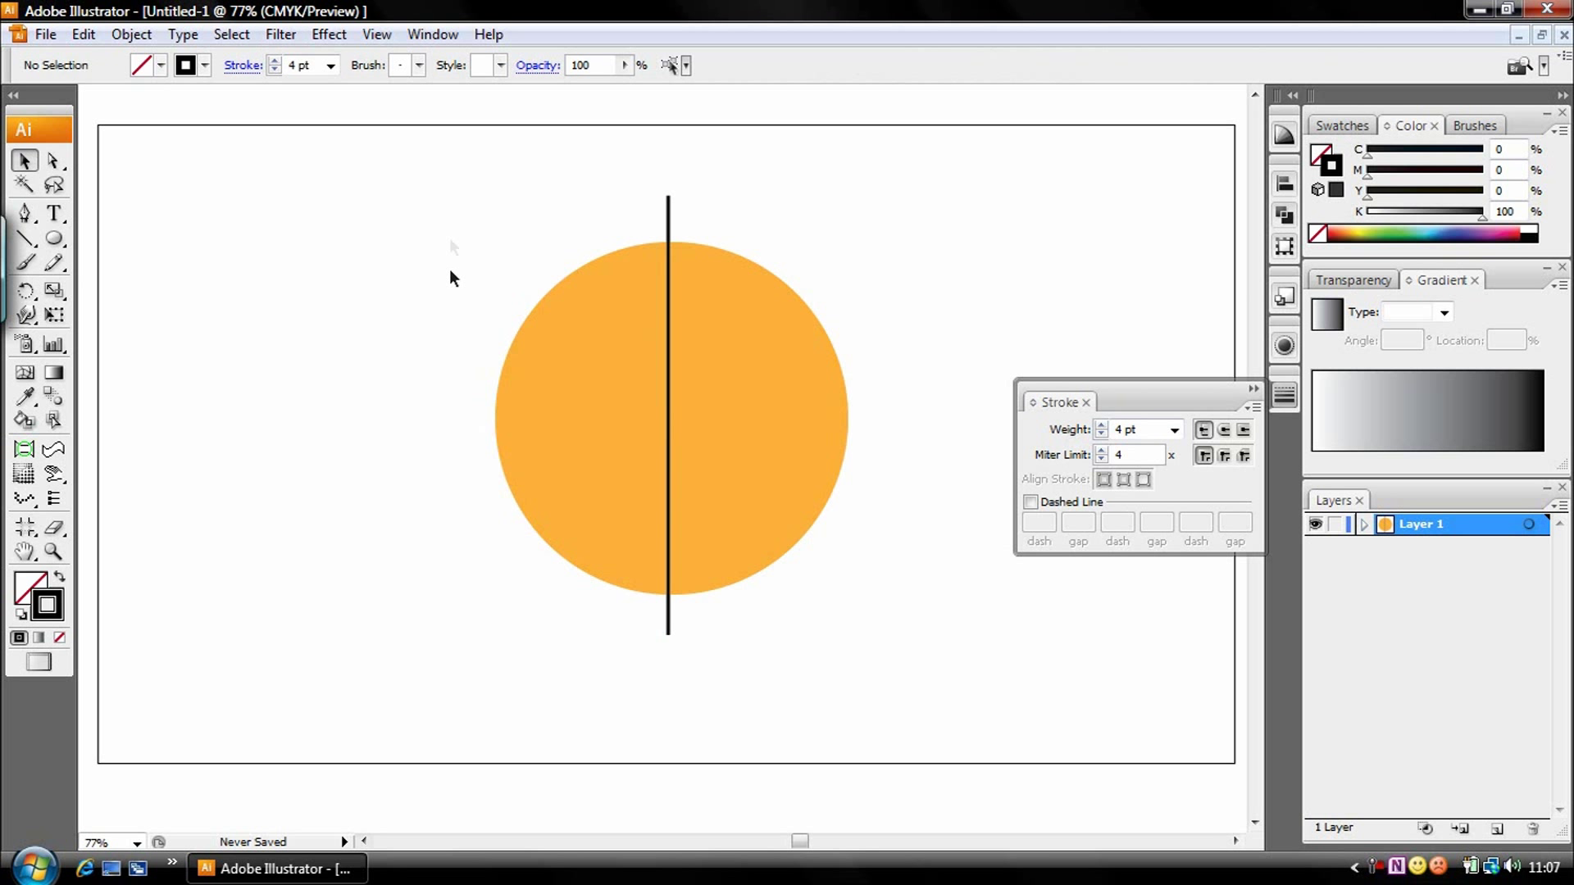
# Align the circle and the vertical line to the horizontal and vertical centre of the artboard
pyautogui.moveTo(368, 169); pyautogui.dragTo(926, 654)
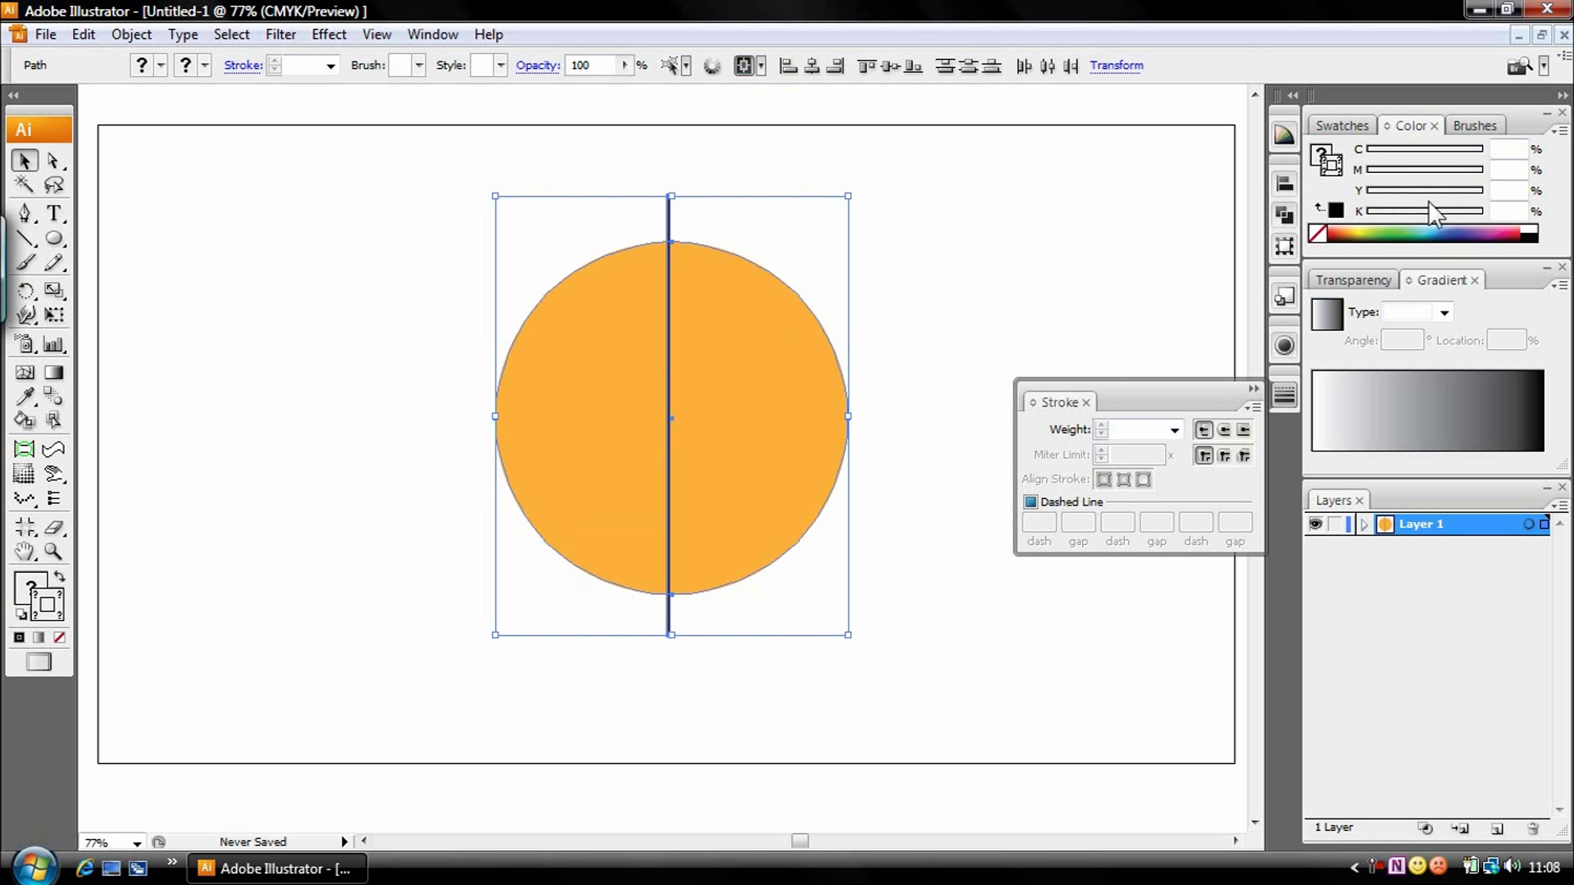
pyautogui.click(1285, 184)
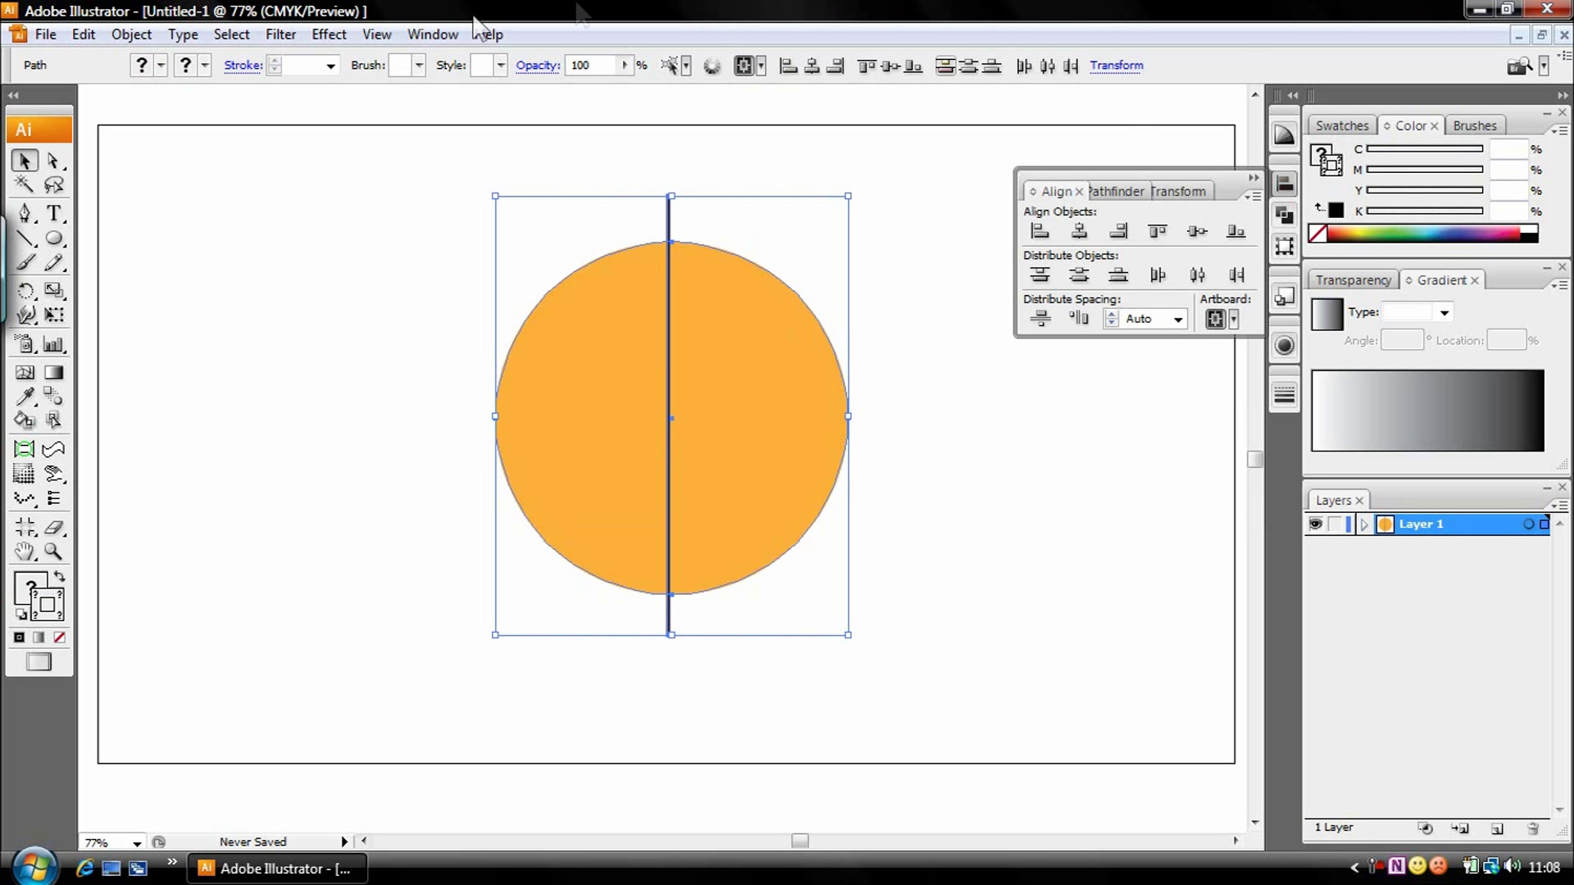
pyautogui.click(433, 34)
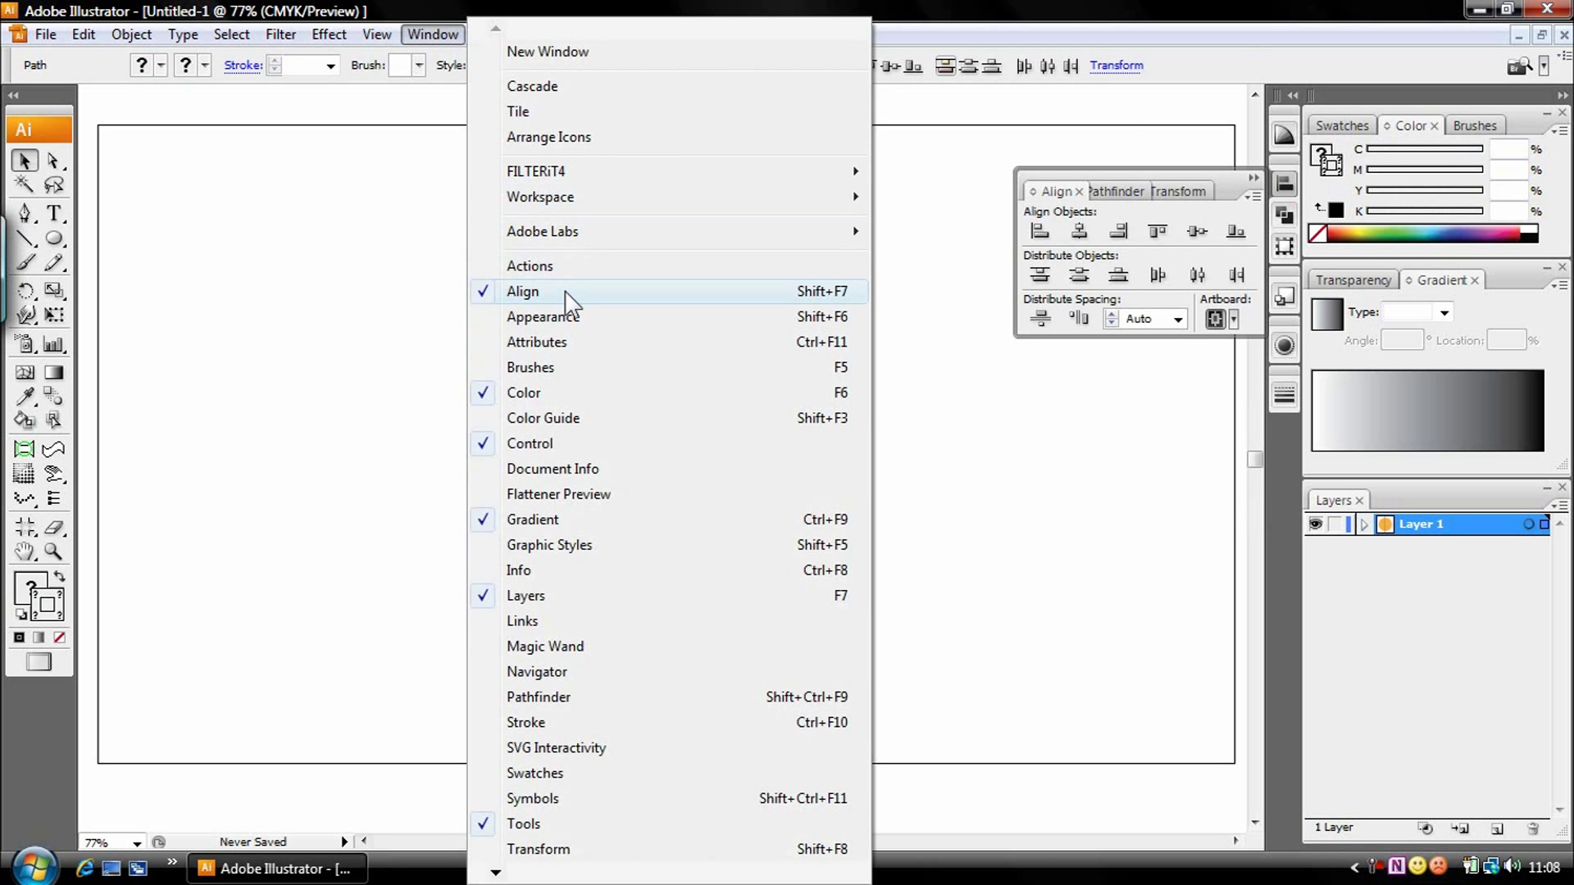
pyautogui.click(1037, 193)
pyautogui.click(1038, 194)
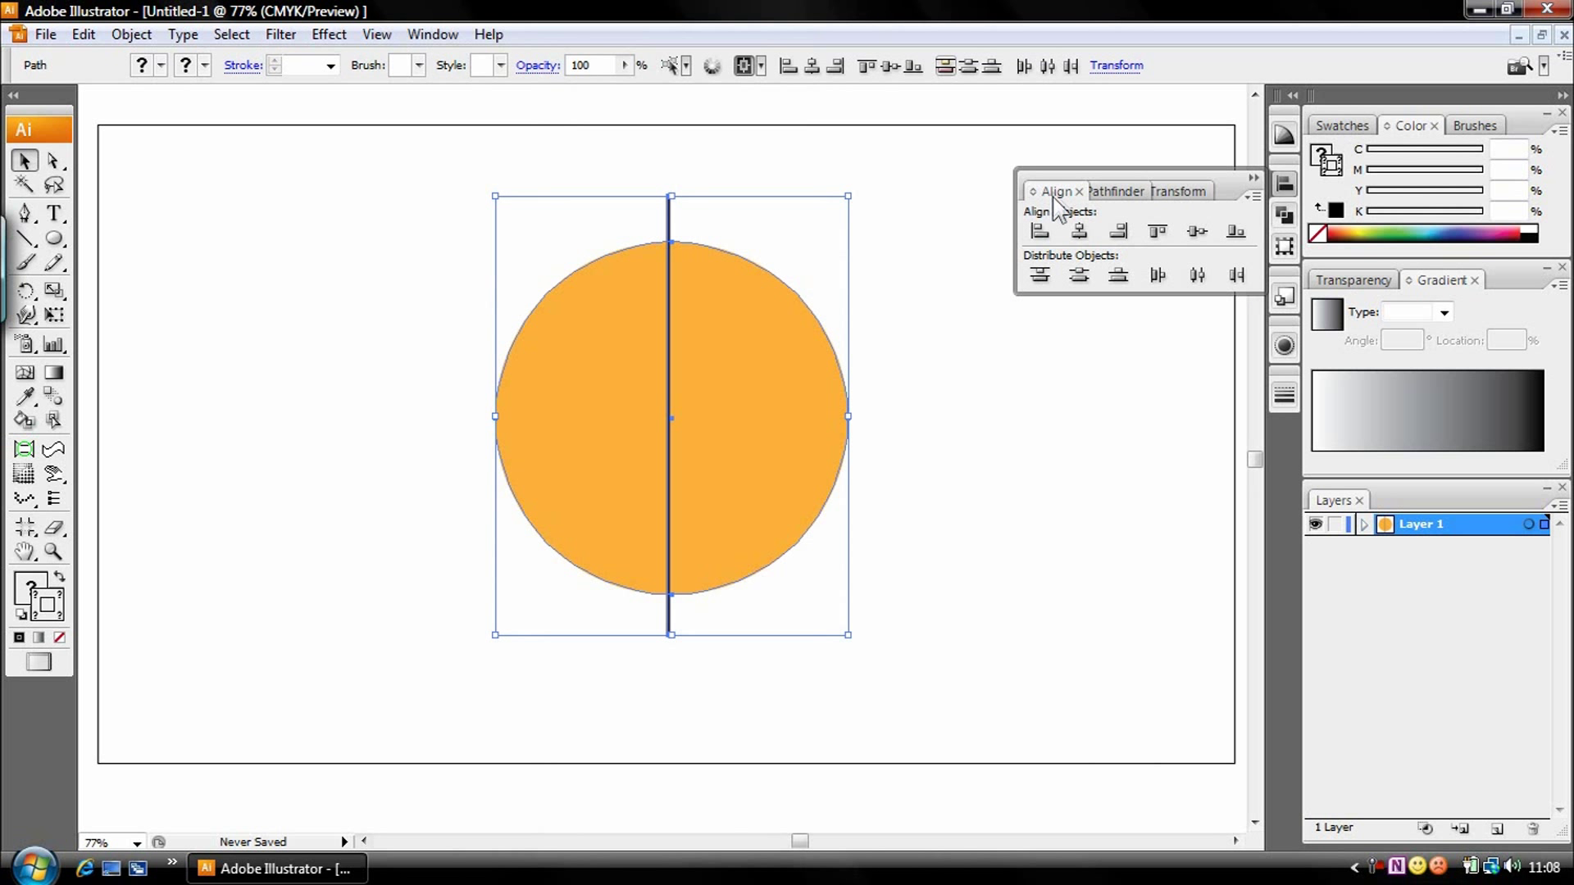
pyautogui.click(1078, 233)
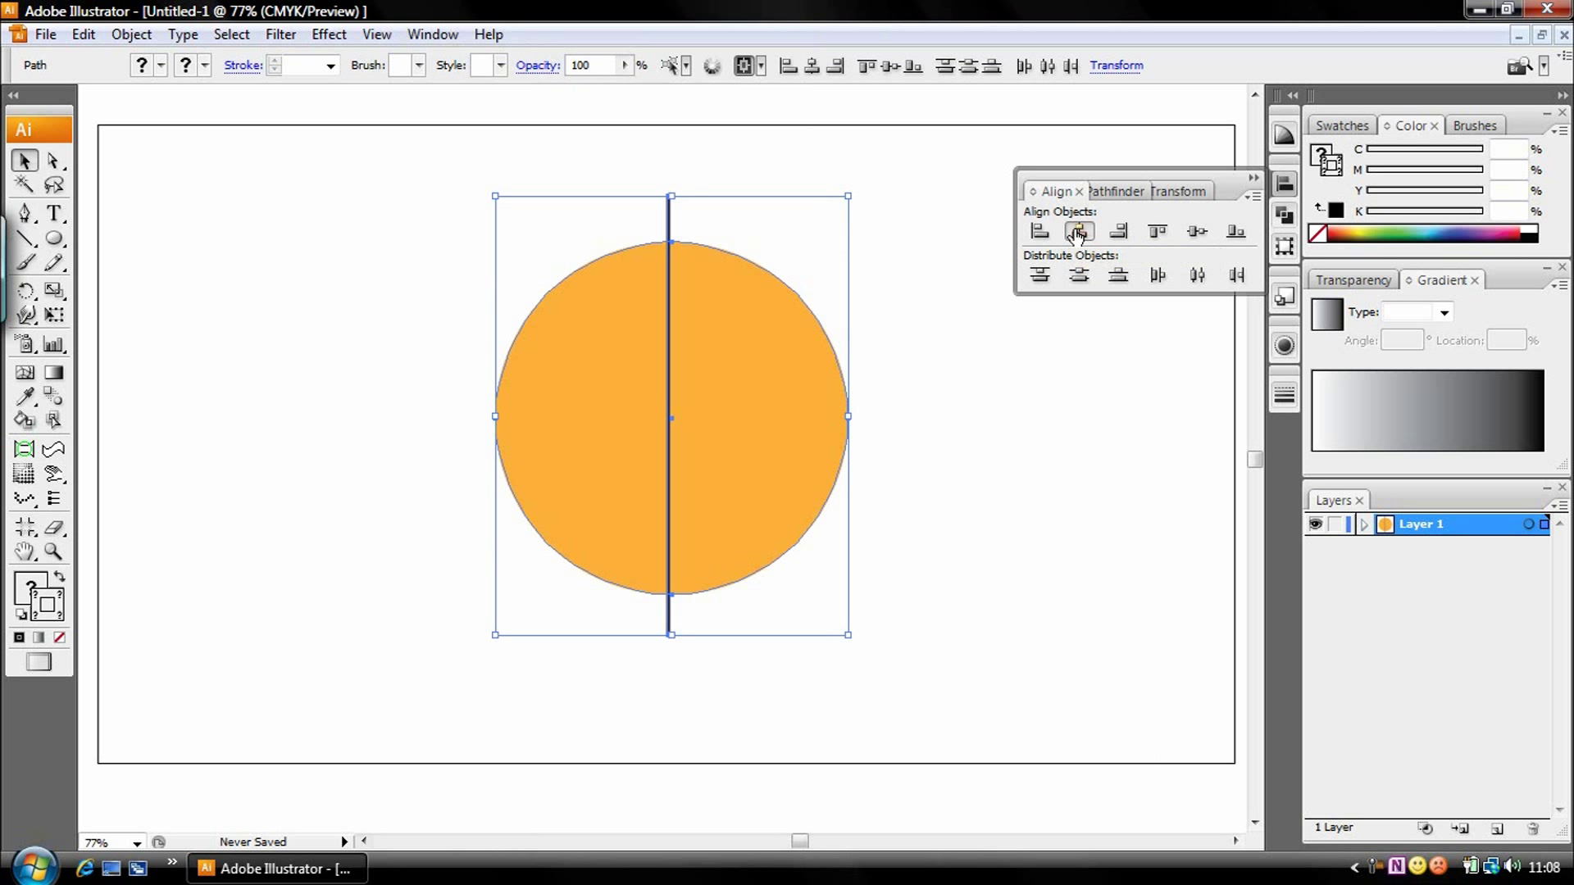
pyautogui.click(1194, 233)
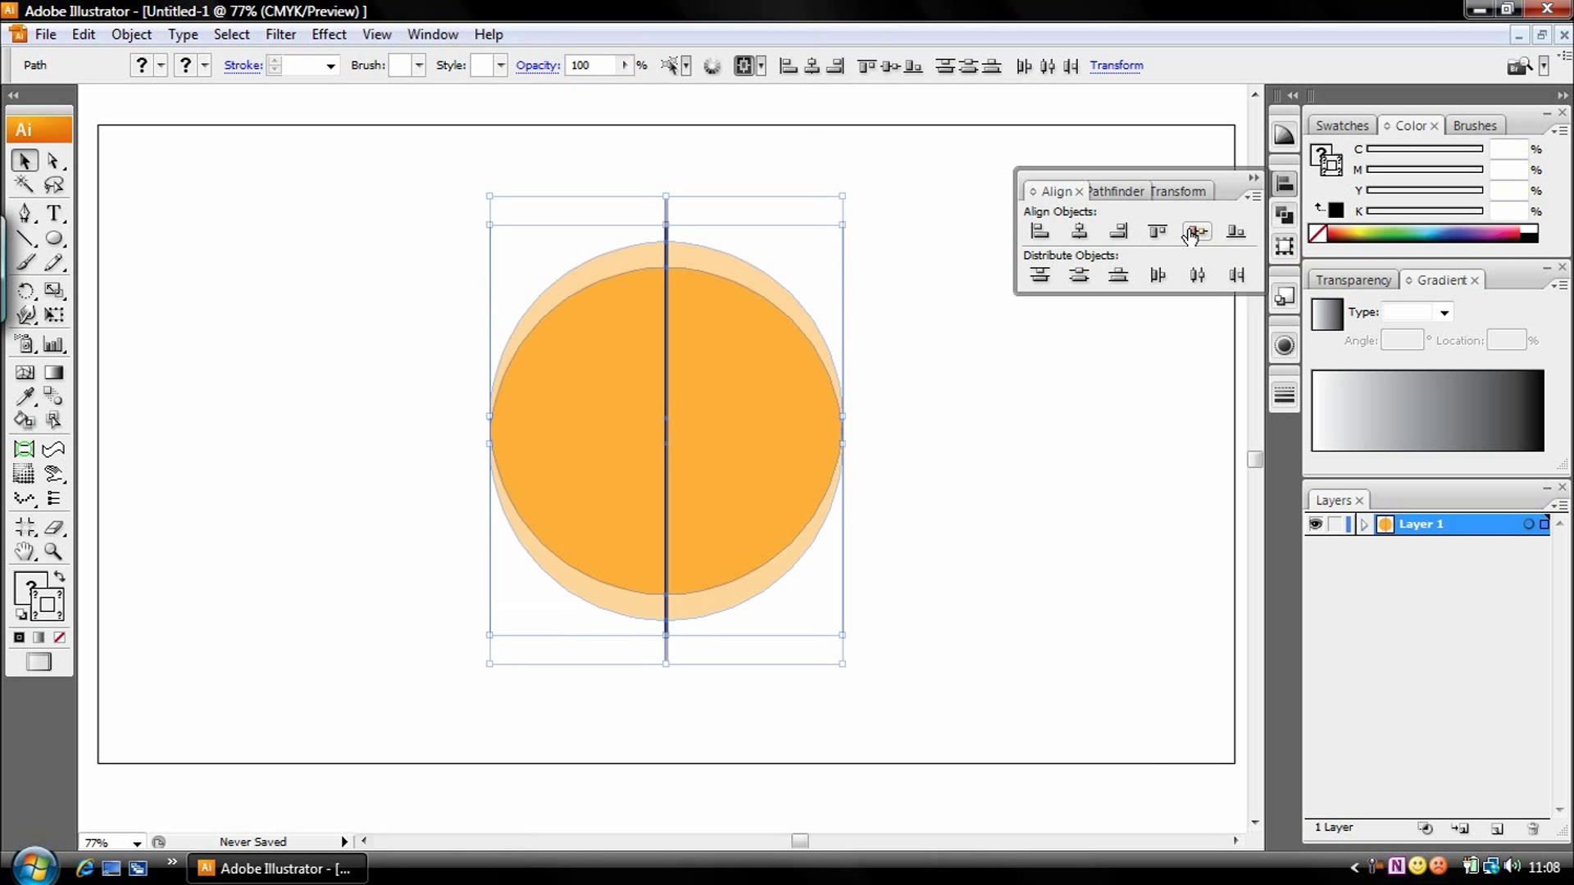
pyautogui.click(1252, 175)
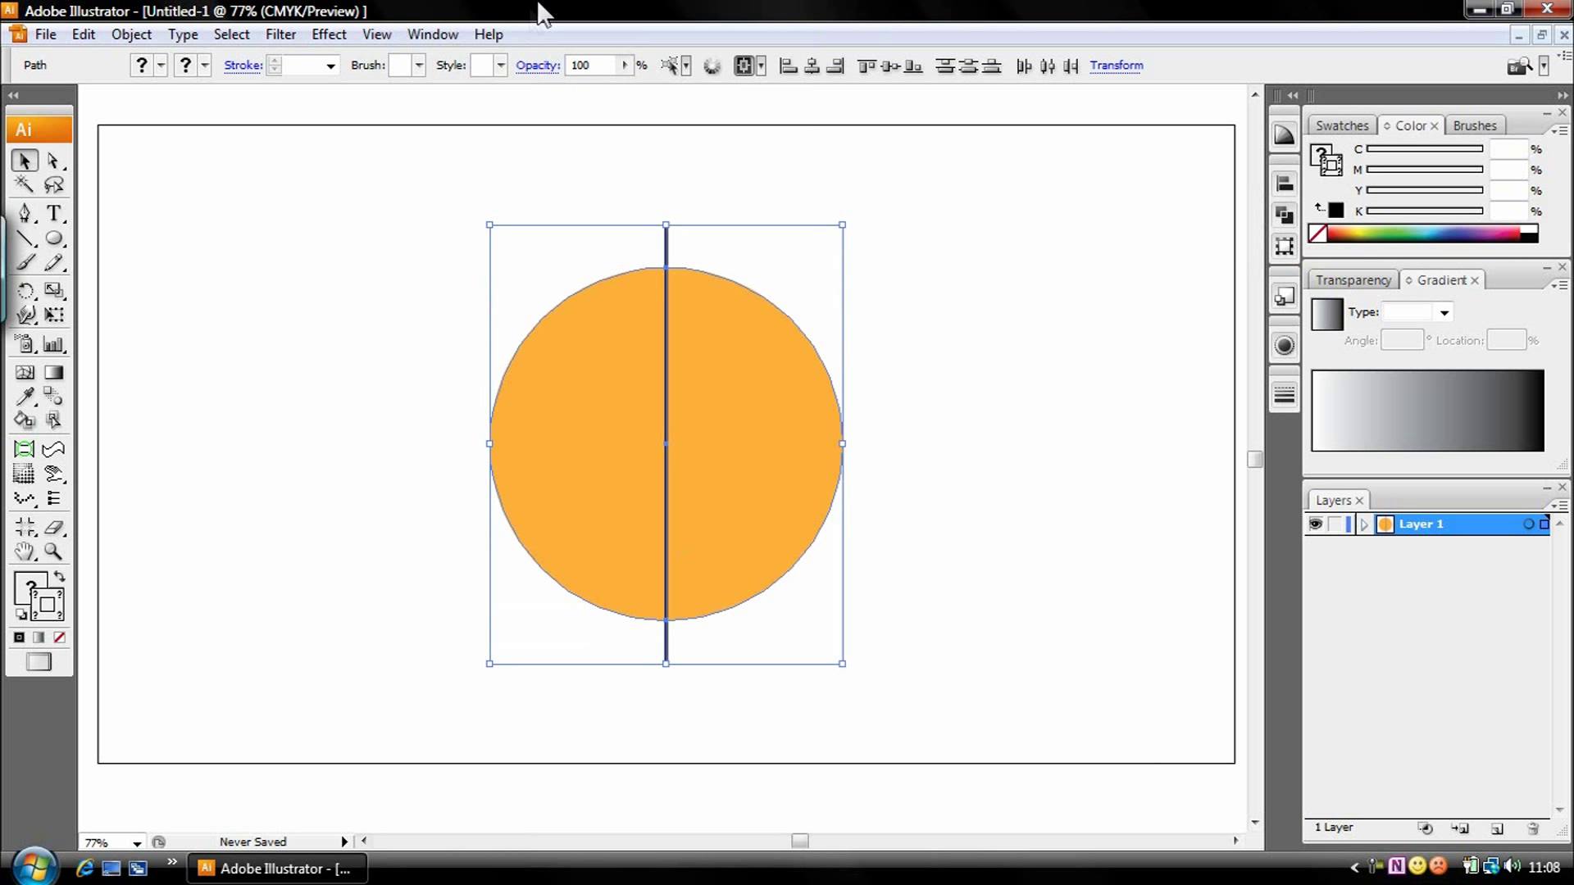
# Split the circle along the vertical line with the Pathfinder Divide operation and deselect the result
pyautogui.click(431, 36)
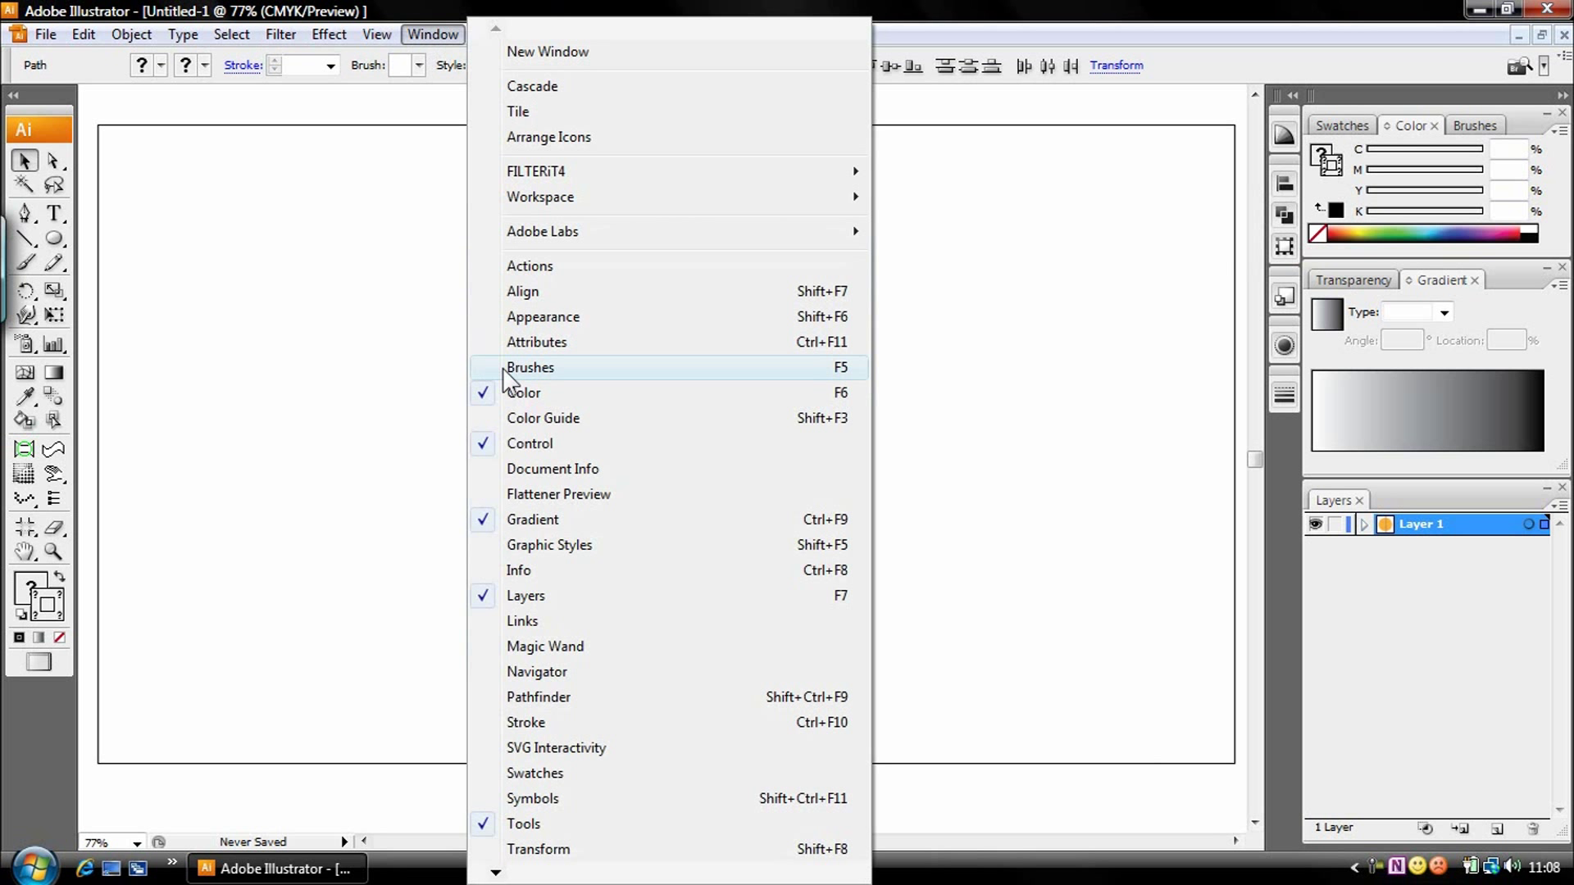
pyautogui.click(580, 698)
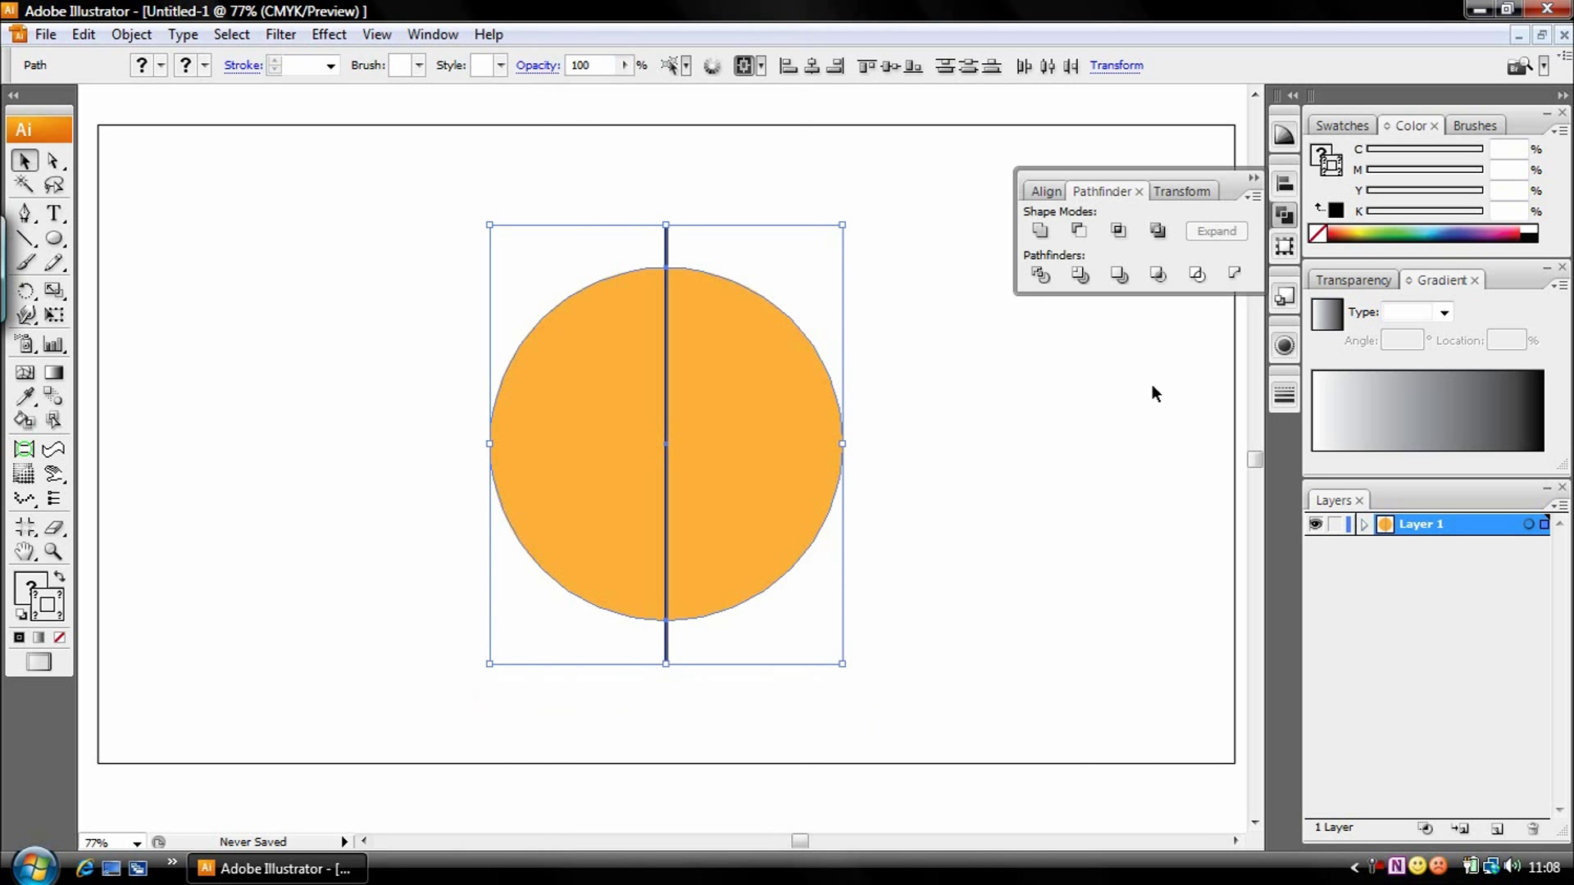
pyautogui.click(1040, 276)
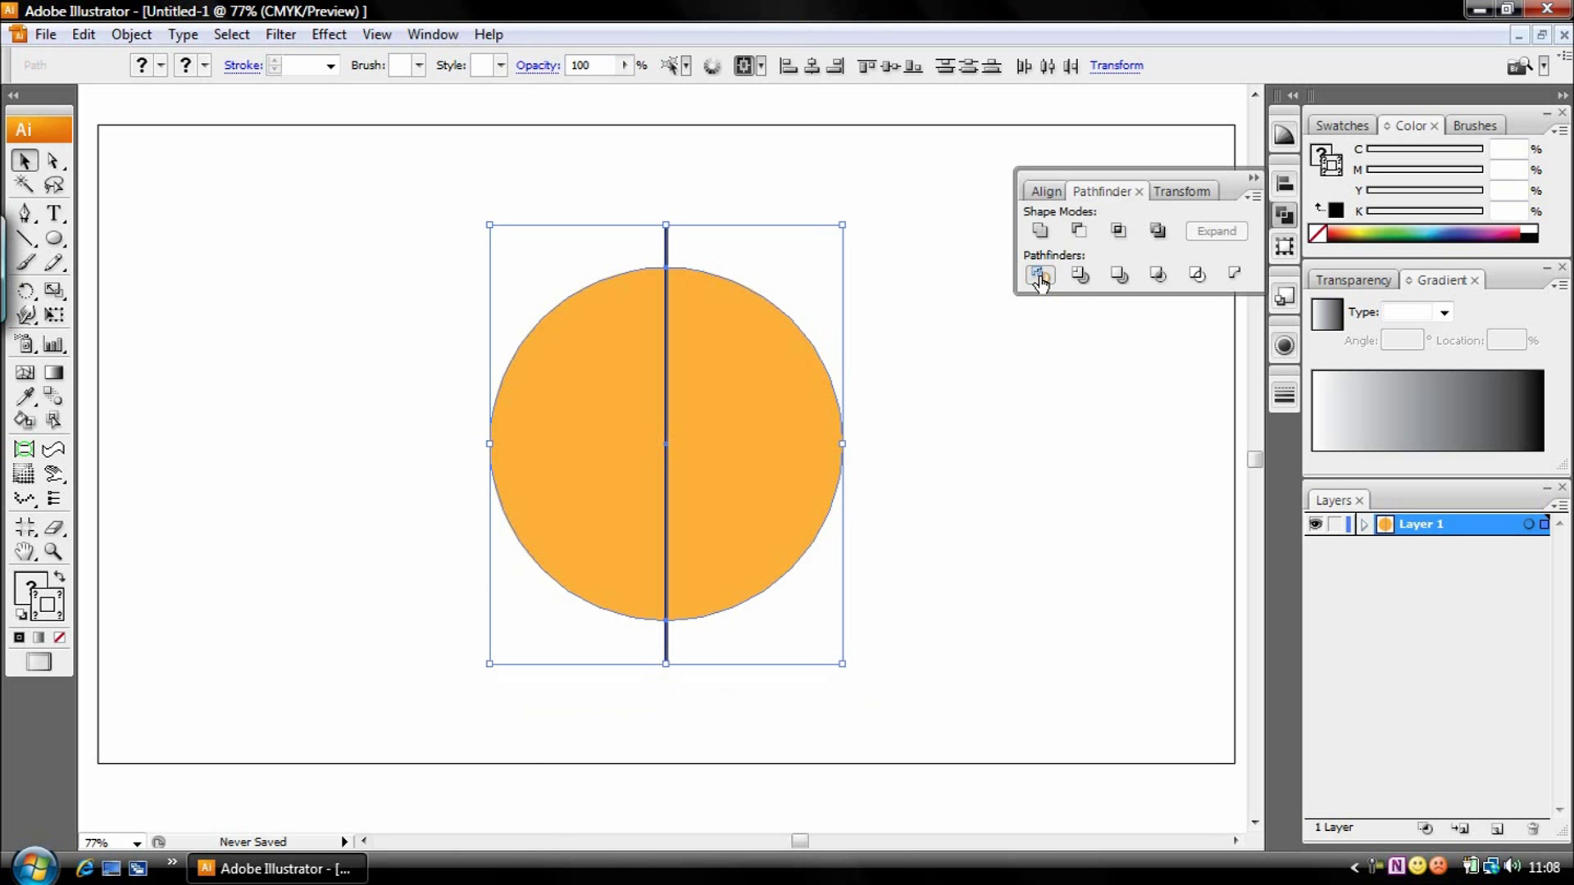
pyautogui.click(938, 464)
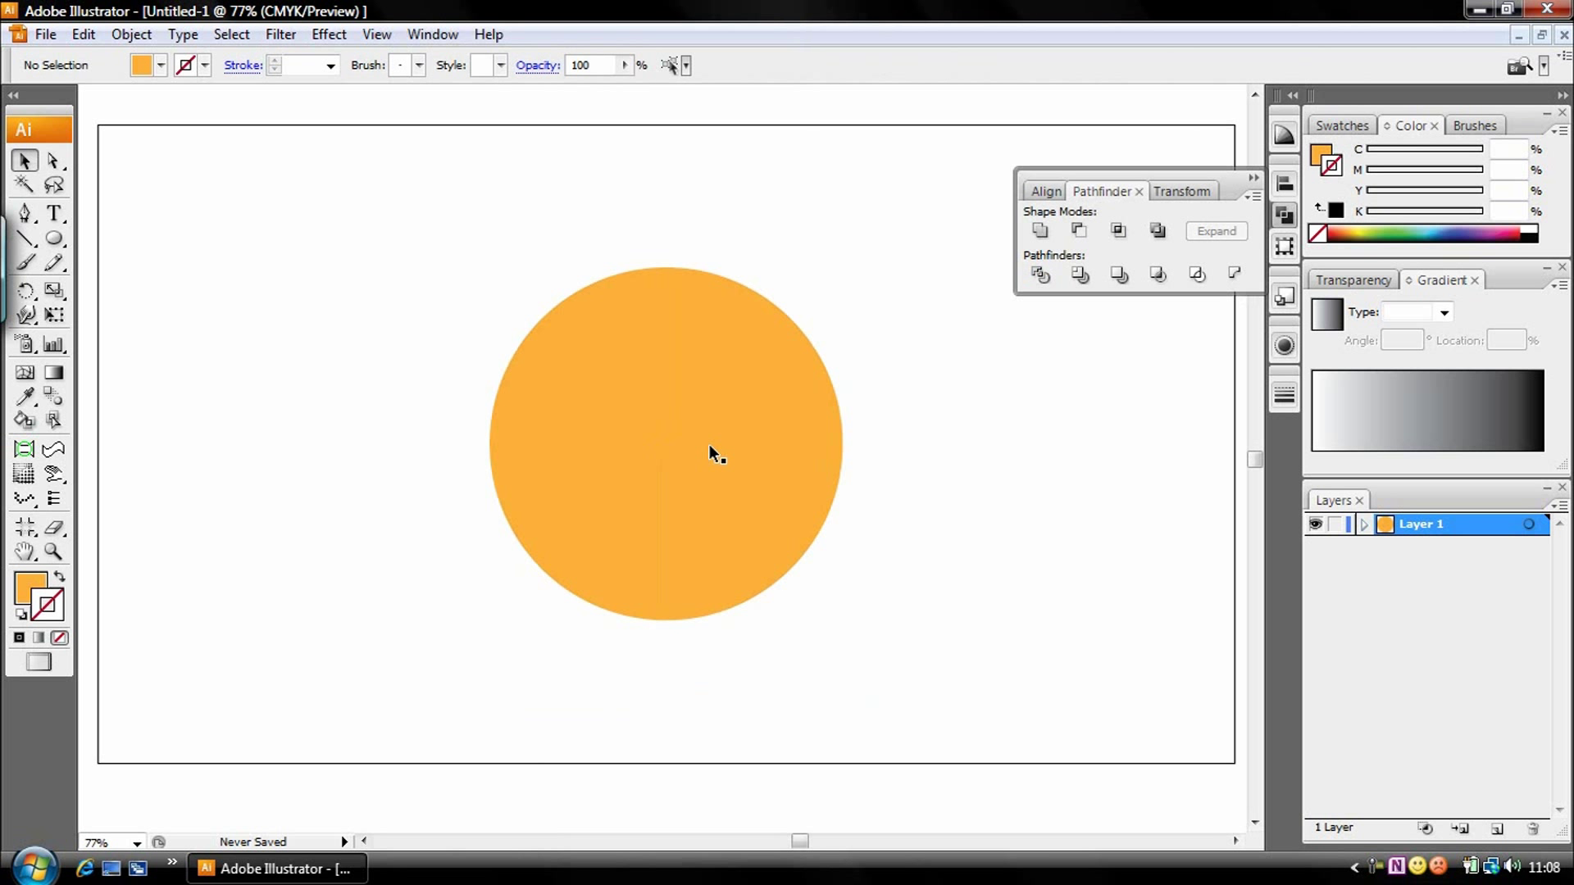
# Ungroup the divided circle into two separate half circles and deselect them
pyautogui.click(710, 445)
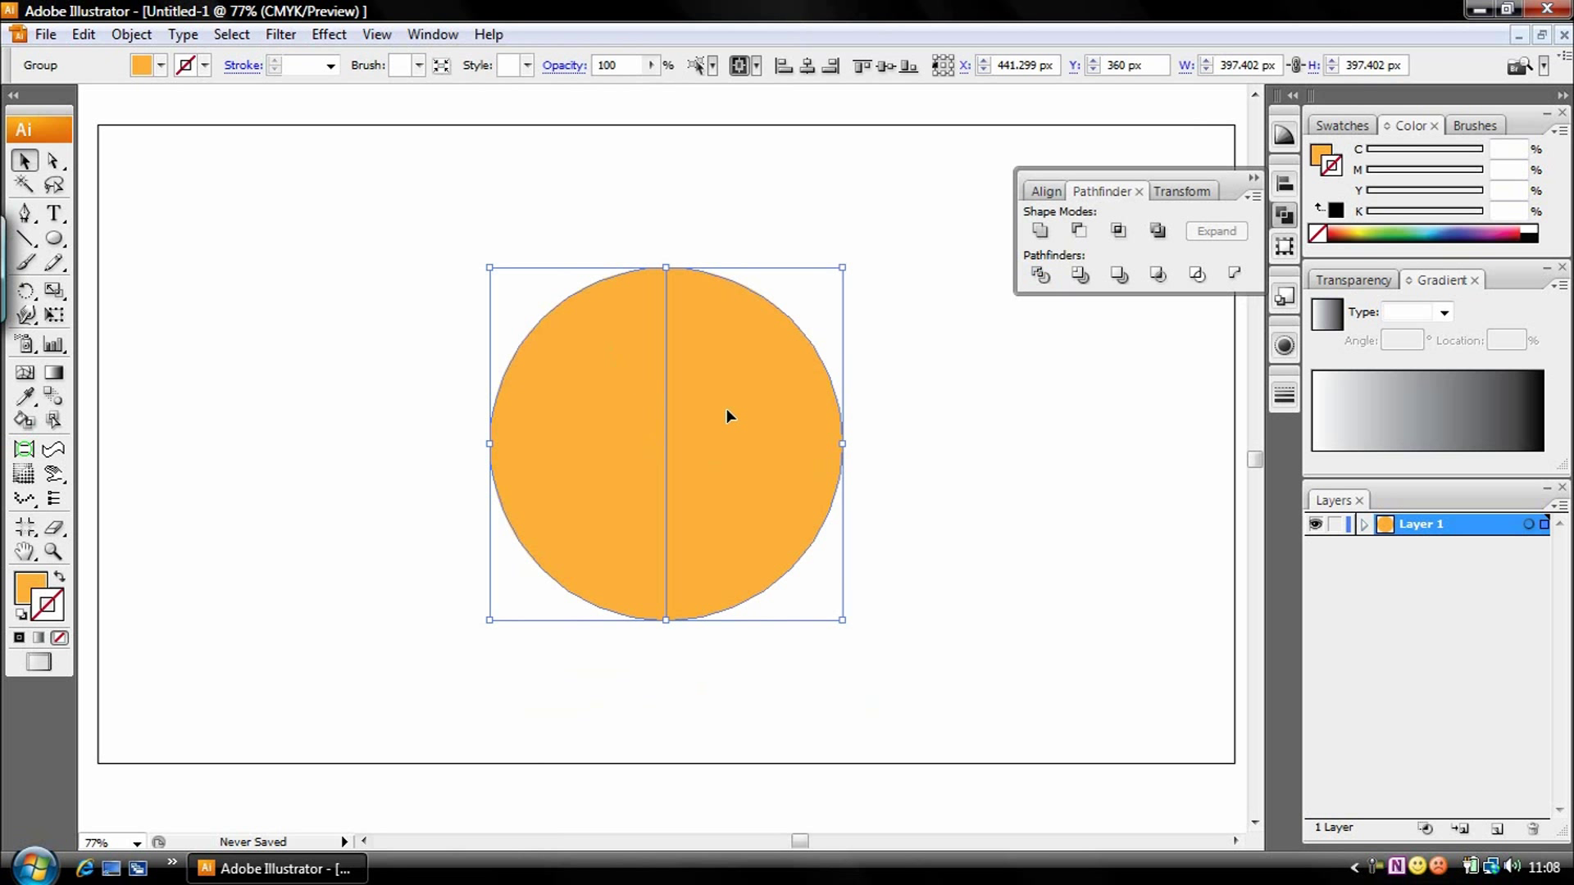
pyautogui.hotkey('ctrl', 'shift', 'b')
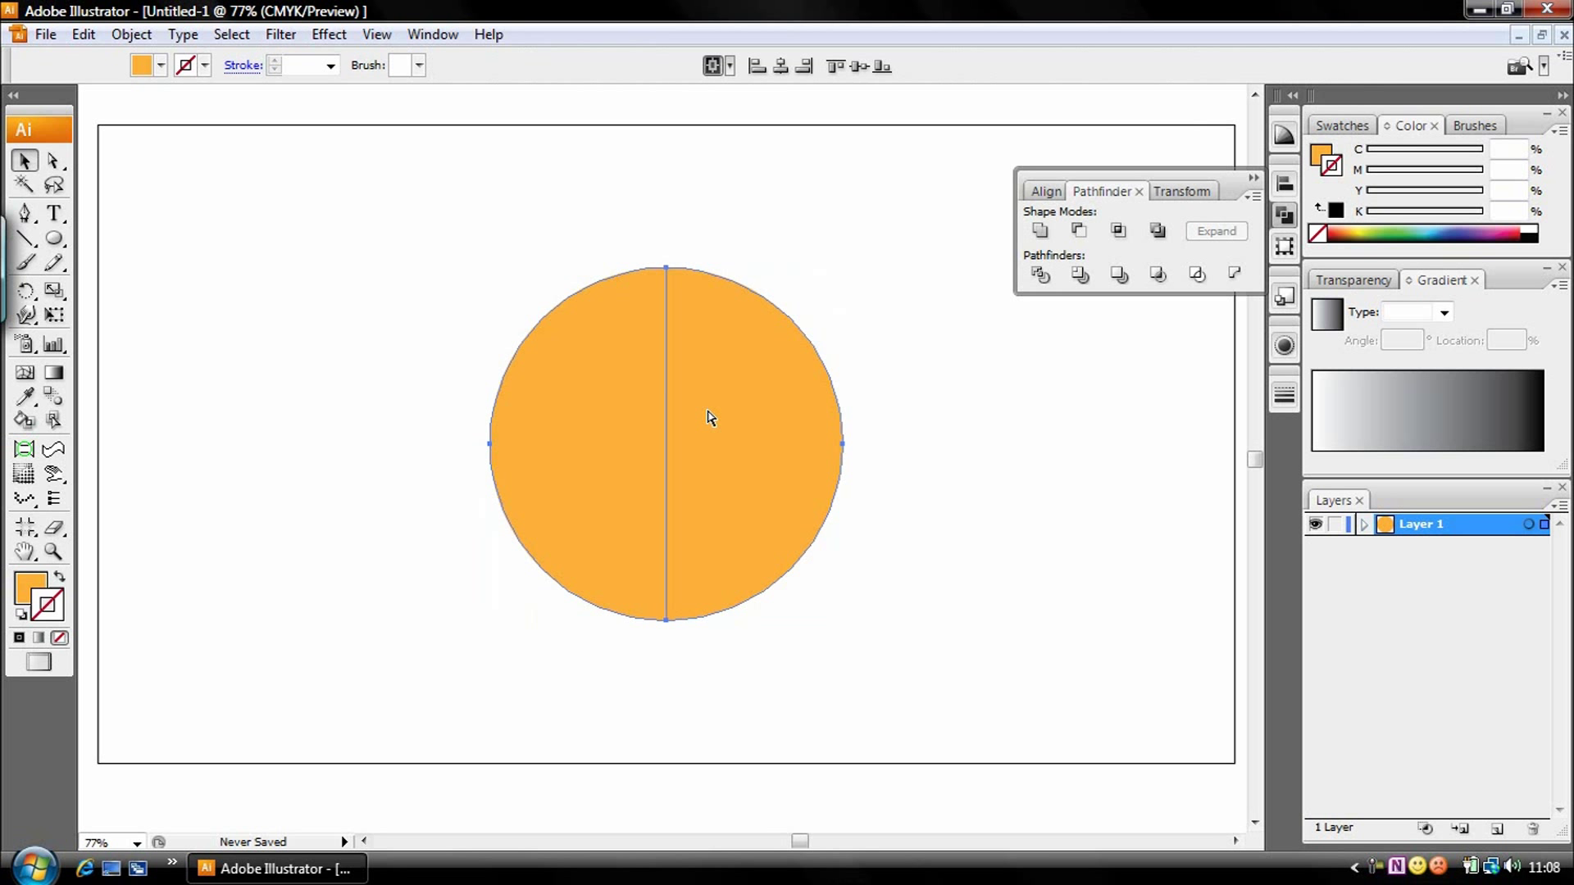
pyautogui.hotkey('ctrl', 'shift', 'b')
pyautogui.click(132, 33)
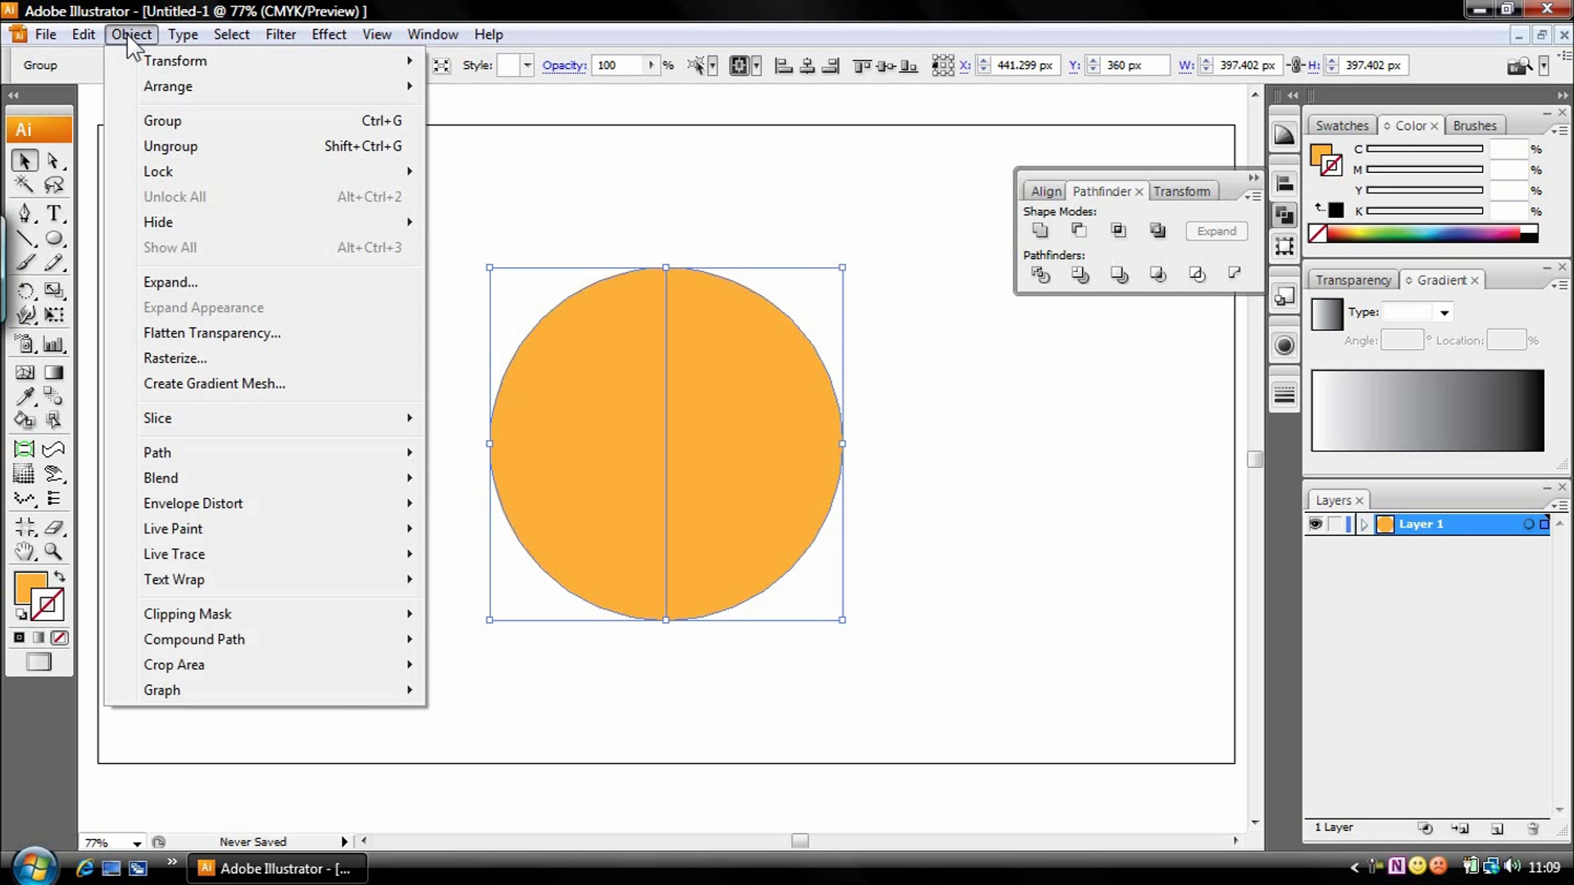
pyautogui.click(164, 140)
pyautogui.click(435, 349)
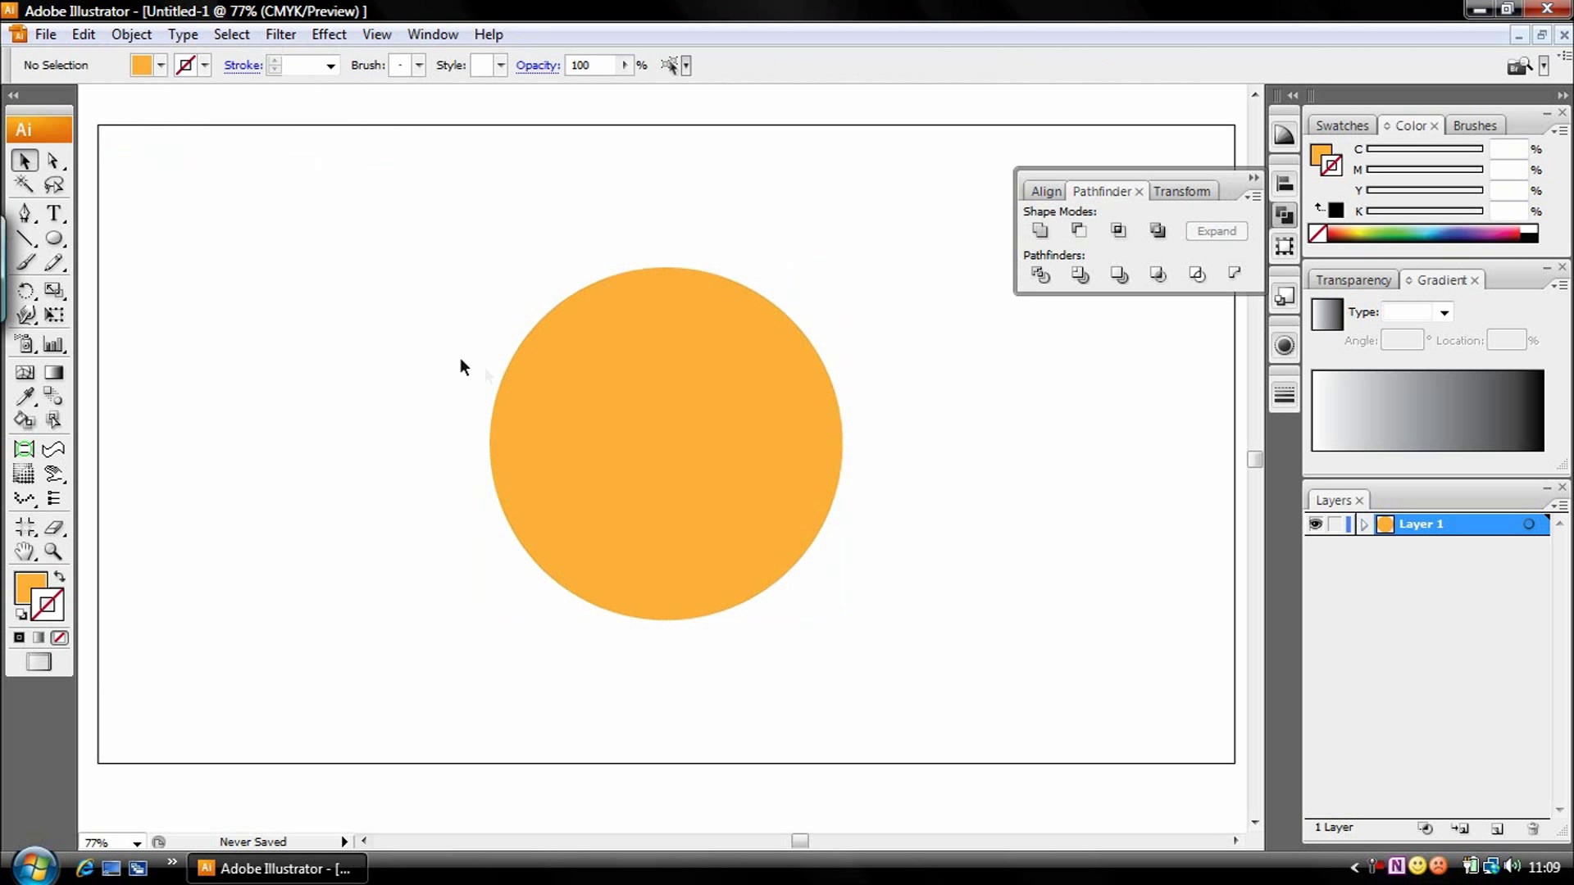
# Move the two half circles apart, leaving a narrow vertical gap between their straight edges near the artboard's middle
pyautogui.moveTo(723, 427); pyautogui.dragTo(820, 447)
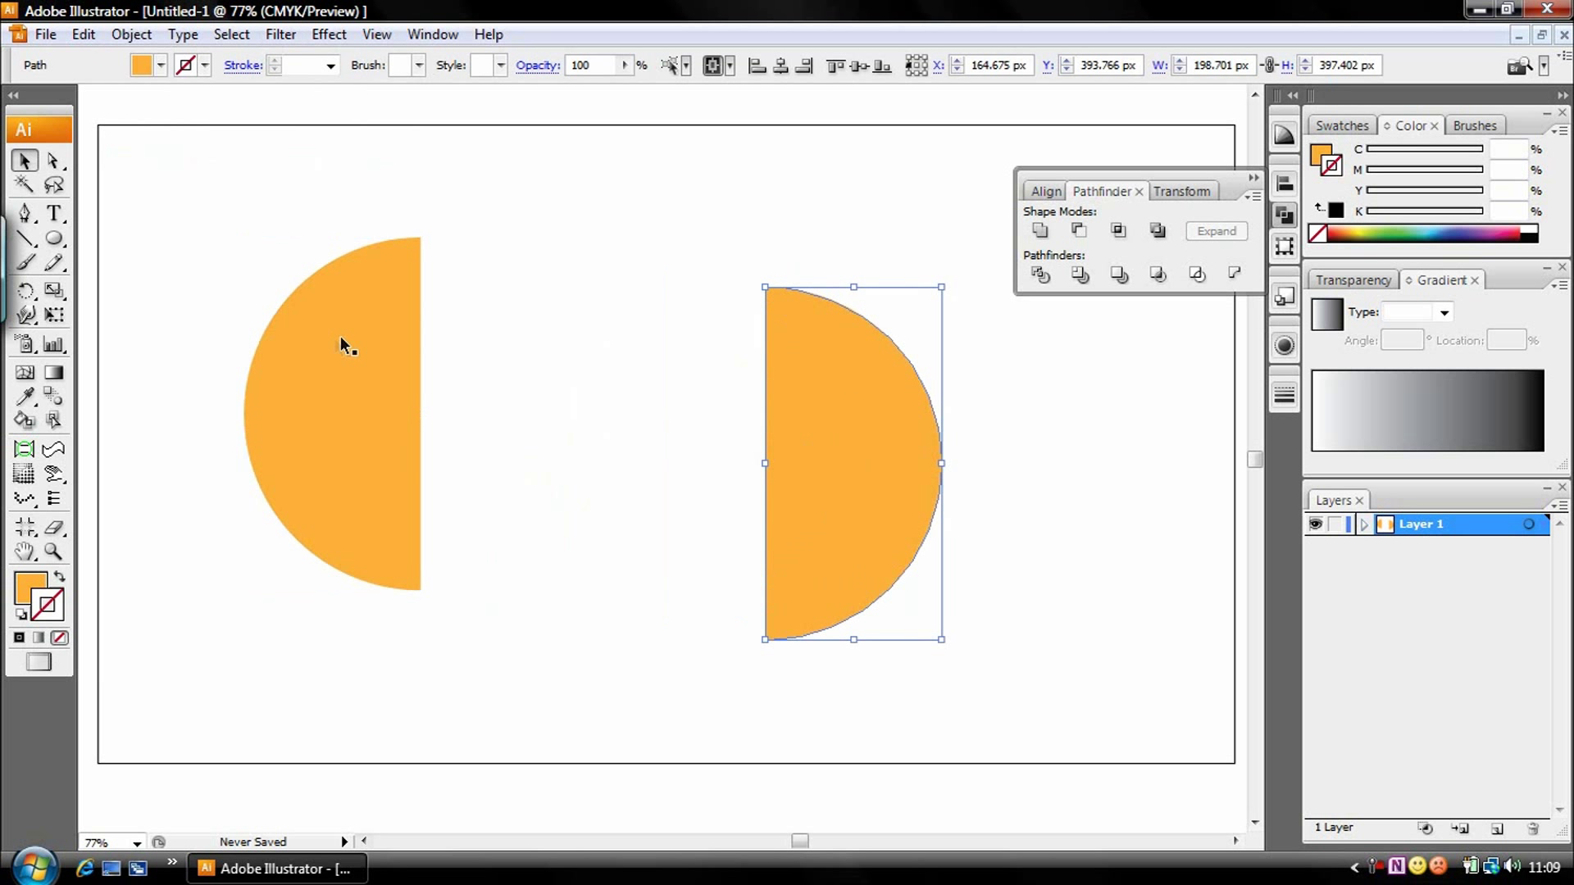
pyautogui.moveTo(356, 347); pyautogui.dragTo(626, 391)
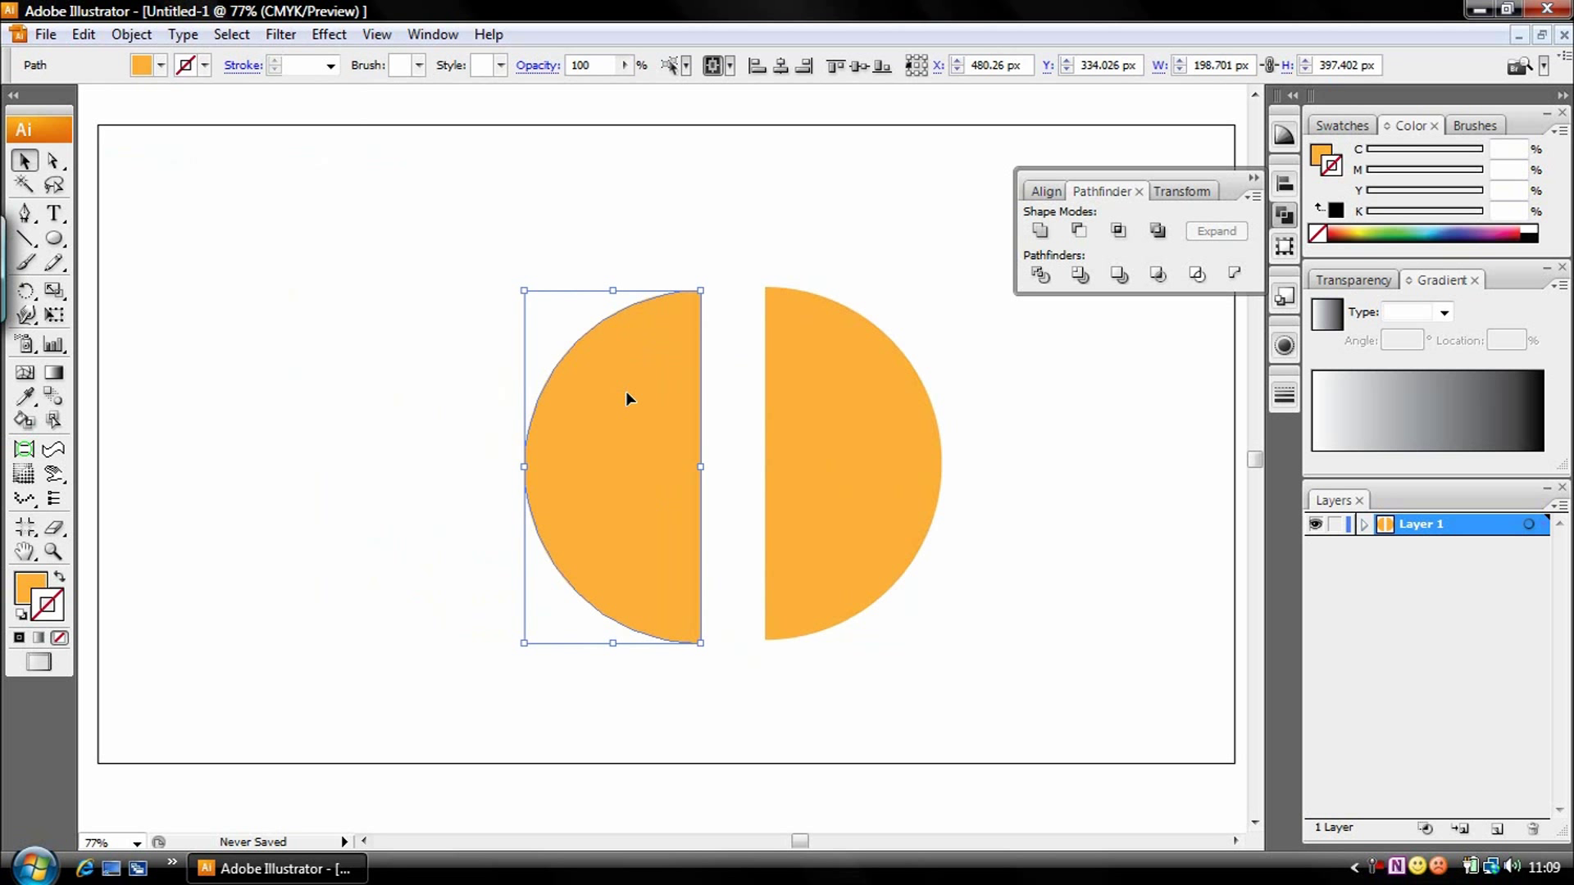
pyautogui.click(623, 265)
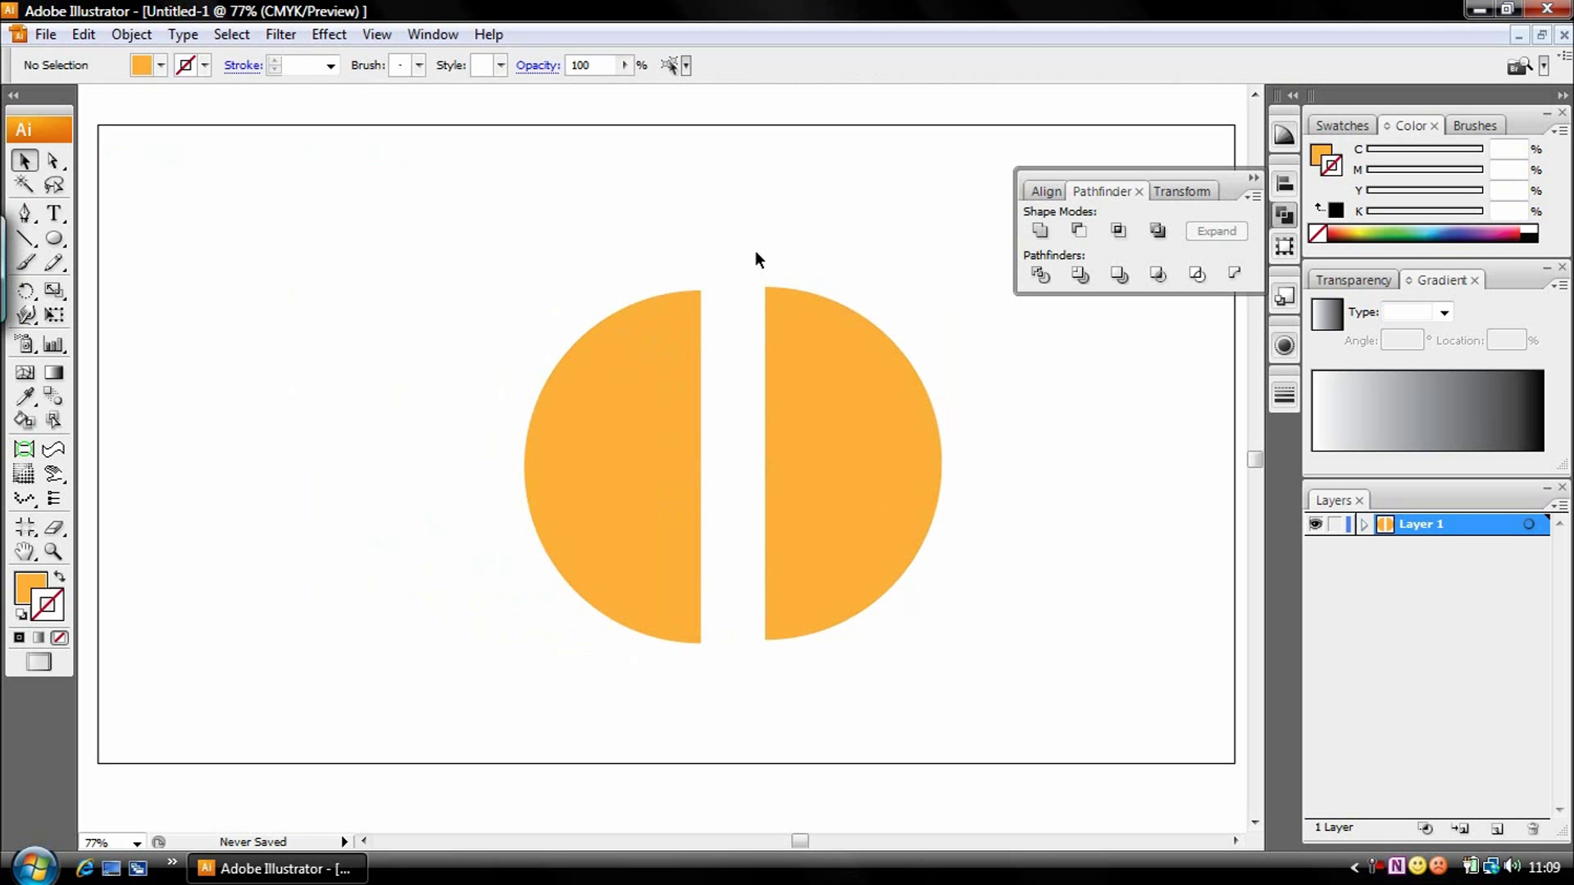
pyautogui.moveTo(762, 323); pyautogui.dragTo(761, 466)
pyautogui.moveTo(761, 665); pyautogui.dragTo(761, 666)
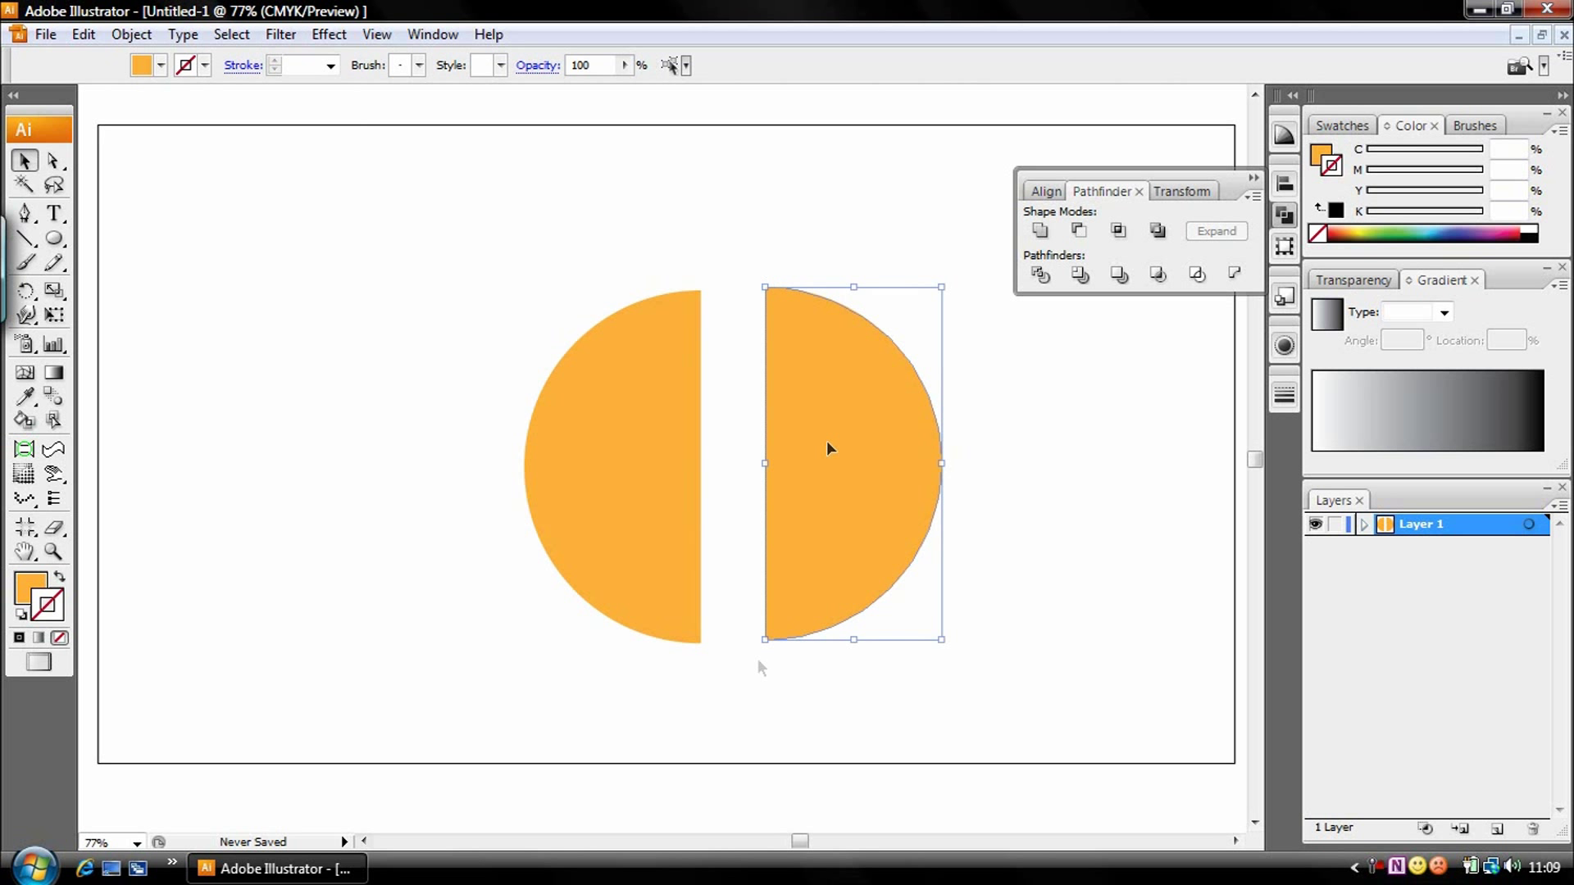
pyautogui.click(872, 204)
# Try the 3D Revolve effect with preview on the left half circle, turning it to several custom rotations, and cancel the effect
pyautogui.click(662, 450)
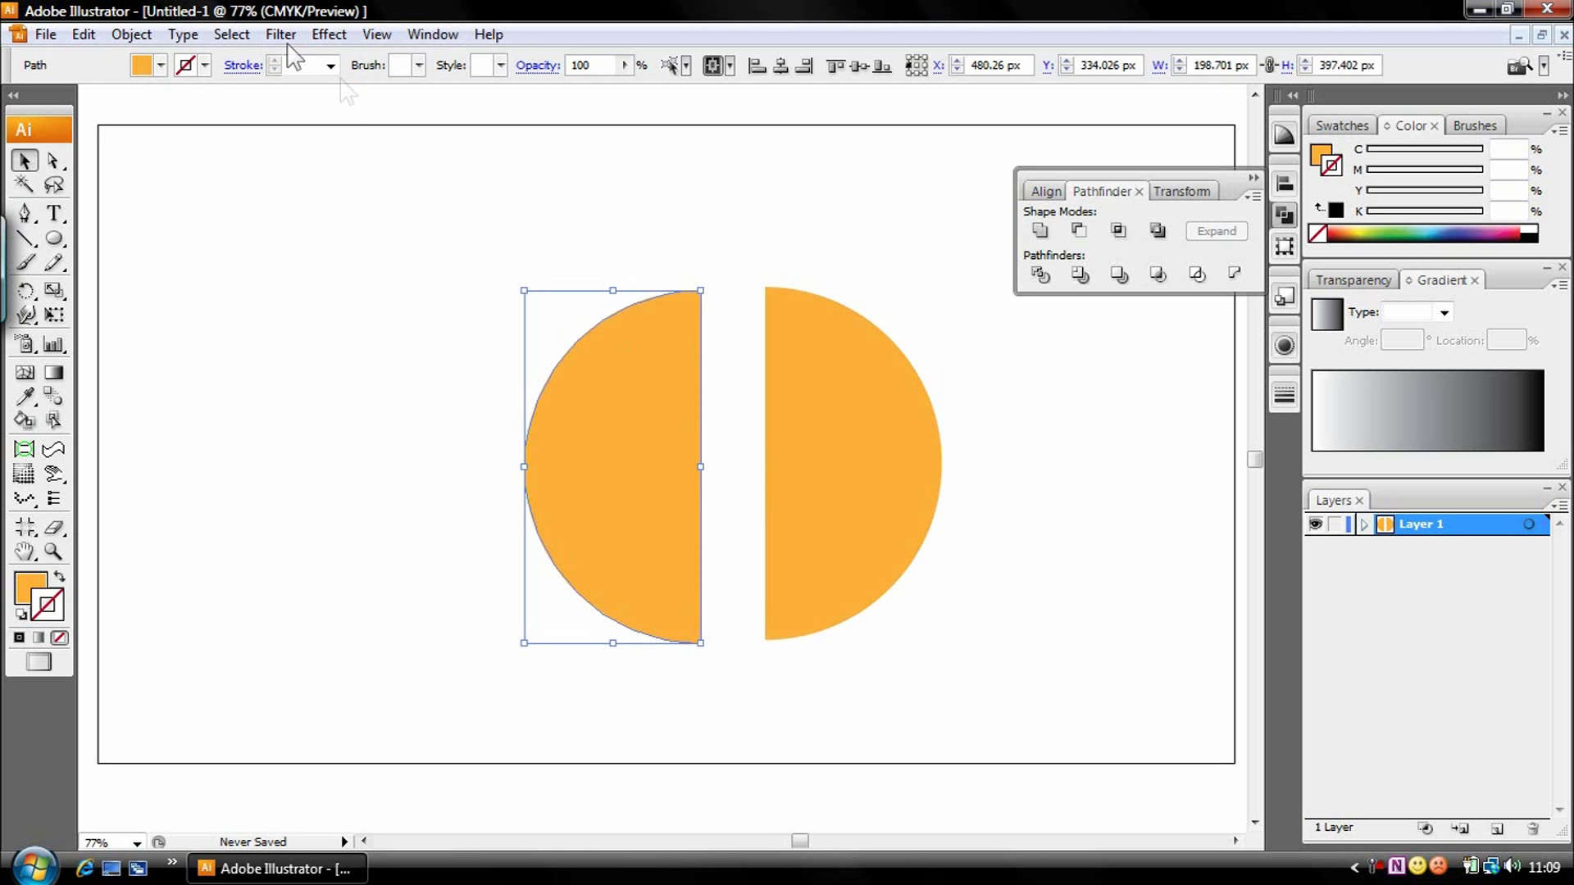
pyautogui.click(329, 33)
pyautogui.moveTo(459, 167)
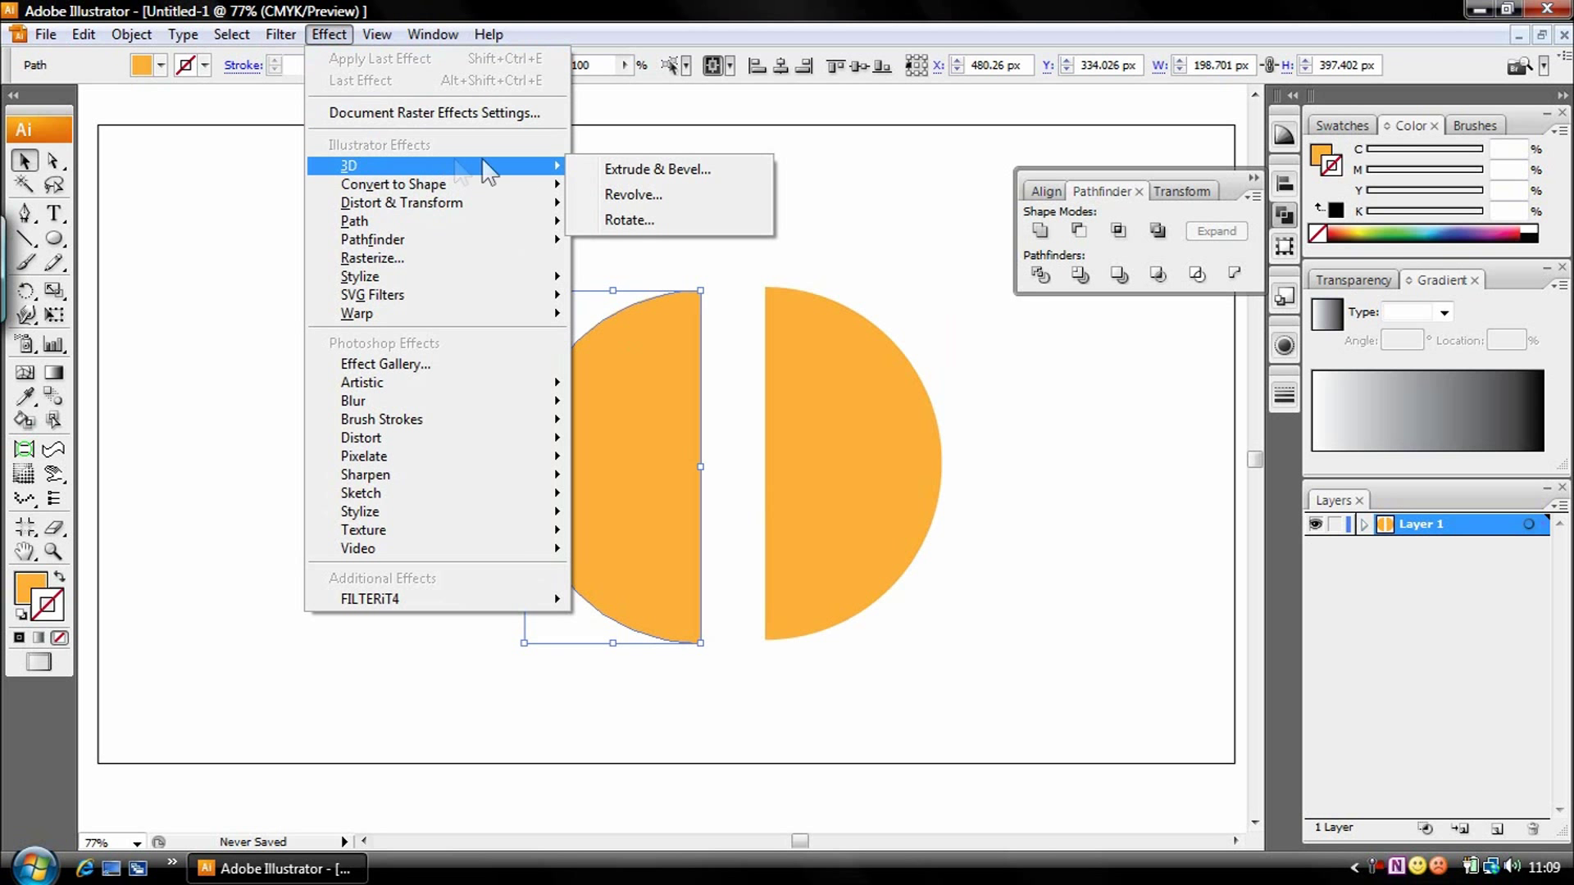
pyautogui.click(613, 199)
pyautogui.click(929, 318)
pyautogui.moveTo(763, 121); pyautogui.dragTo(1058, 127)
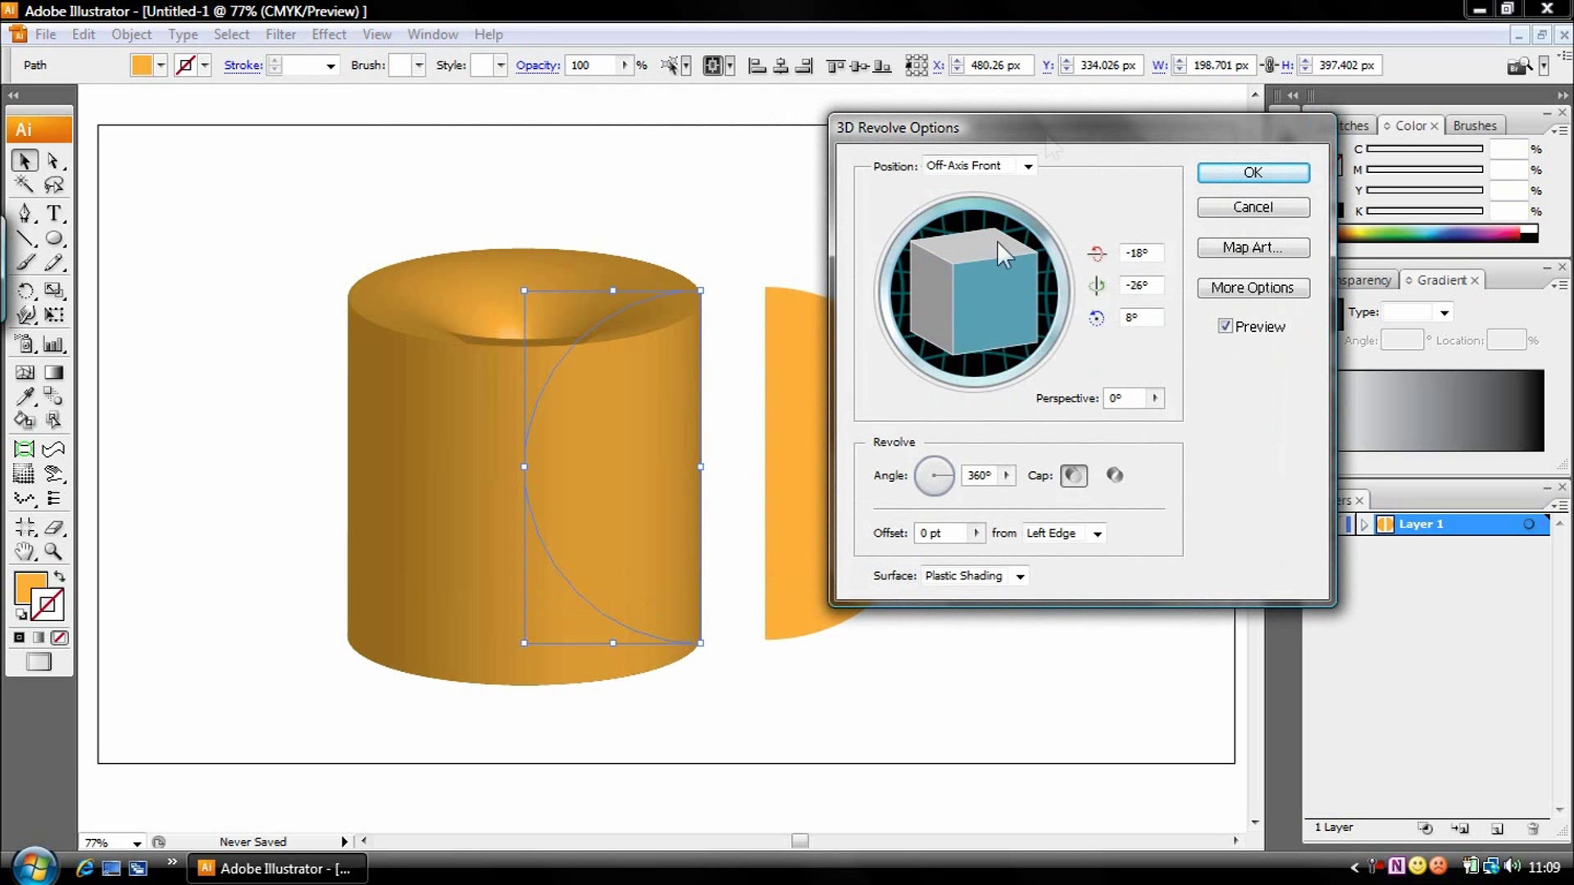
pyautogui.moveTo(972, 250)
pyautogui.mouseDown()
pyautogui.moveTo(872, 274)
pyautogui.moveTo(943, 288)
pyautogui.mouseUp()
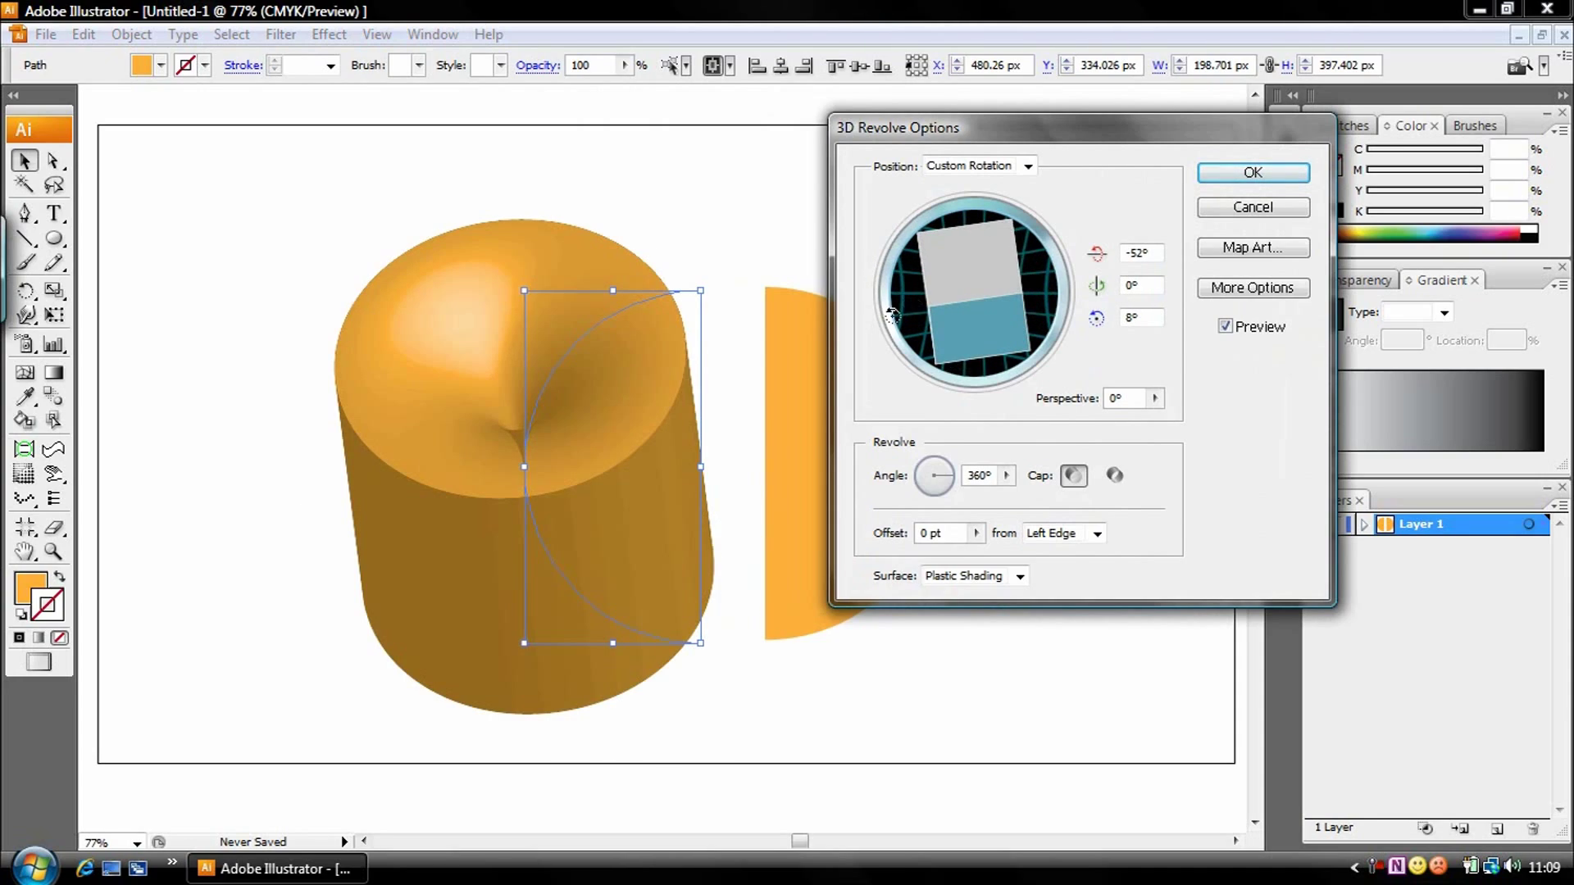
pyautogui.moveTo(957, 290); pyautogui.dragTo(1025, 235)
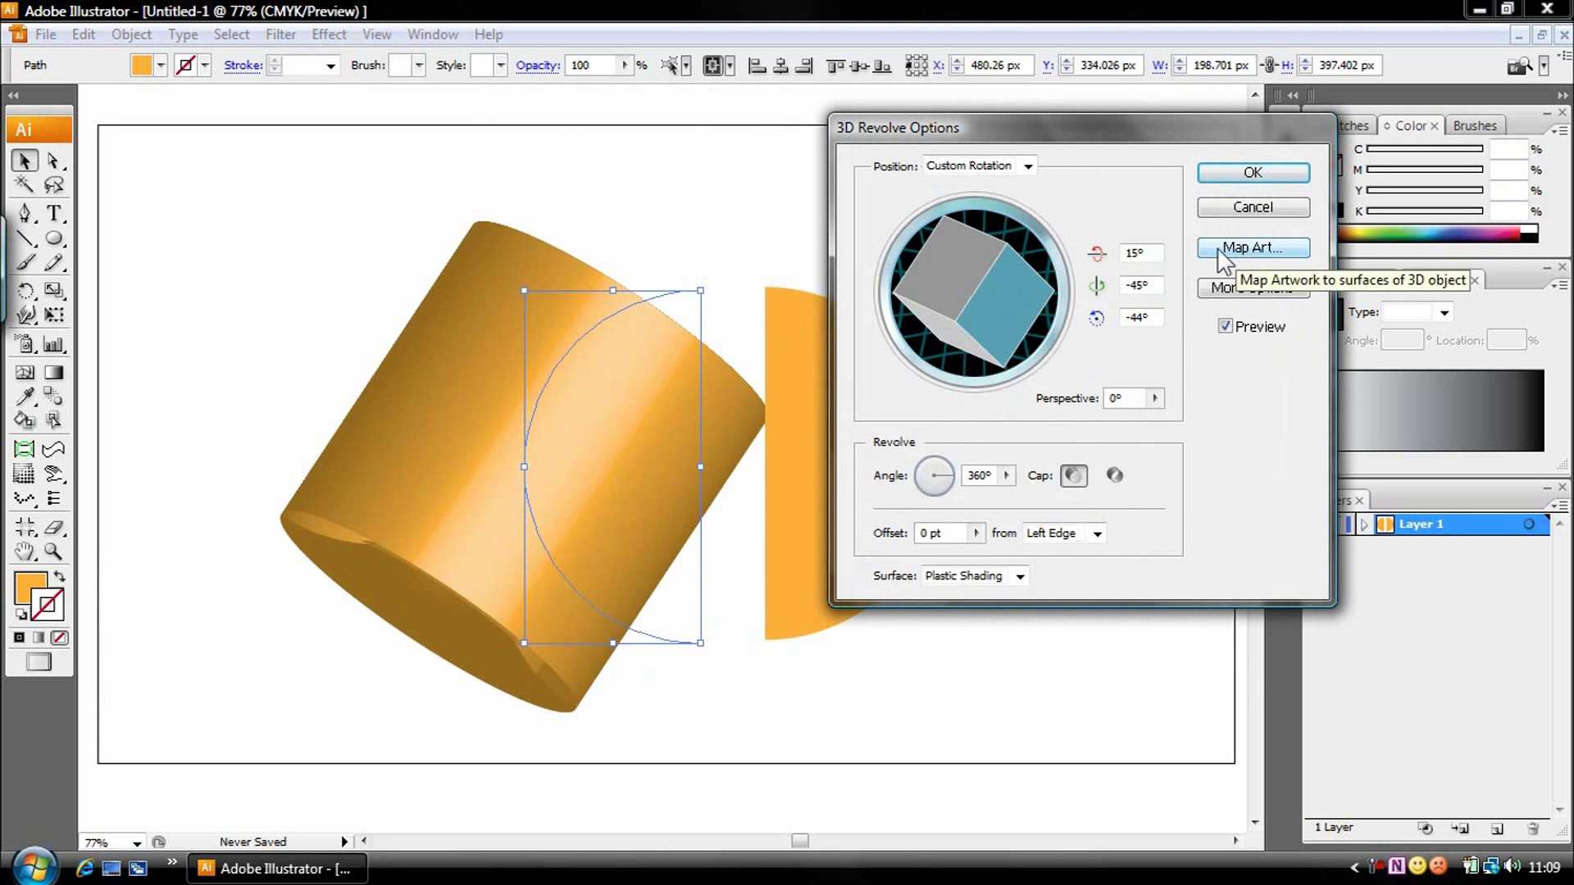
pyautogui.moveTo(1008, 309)
pyautogui.mouseDown()
pyautogui.moveTo(988, 311)
pyautogui.moveTo(997, 297)
pyautogui.mouseUp()
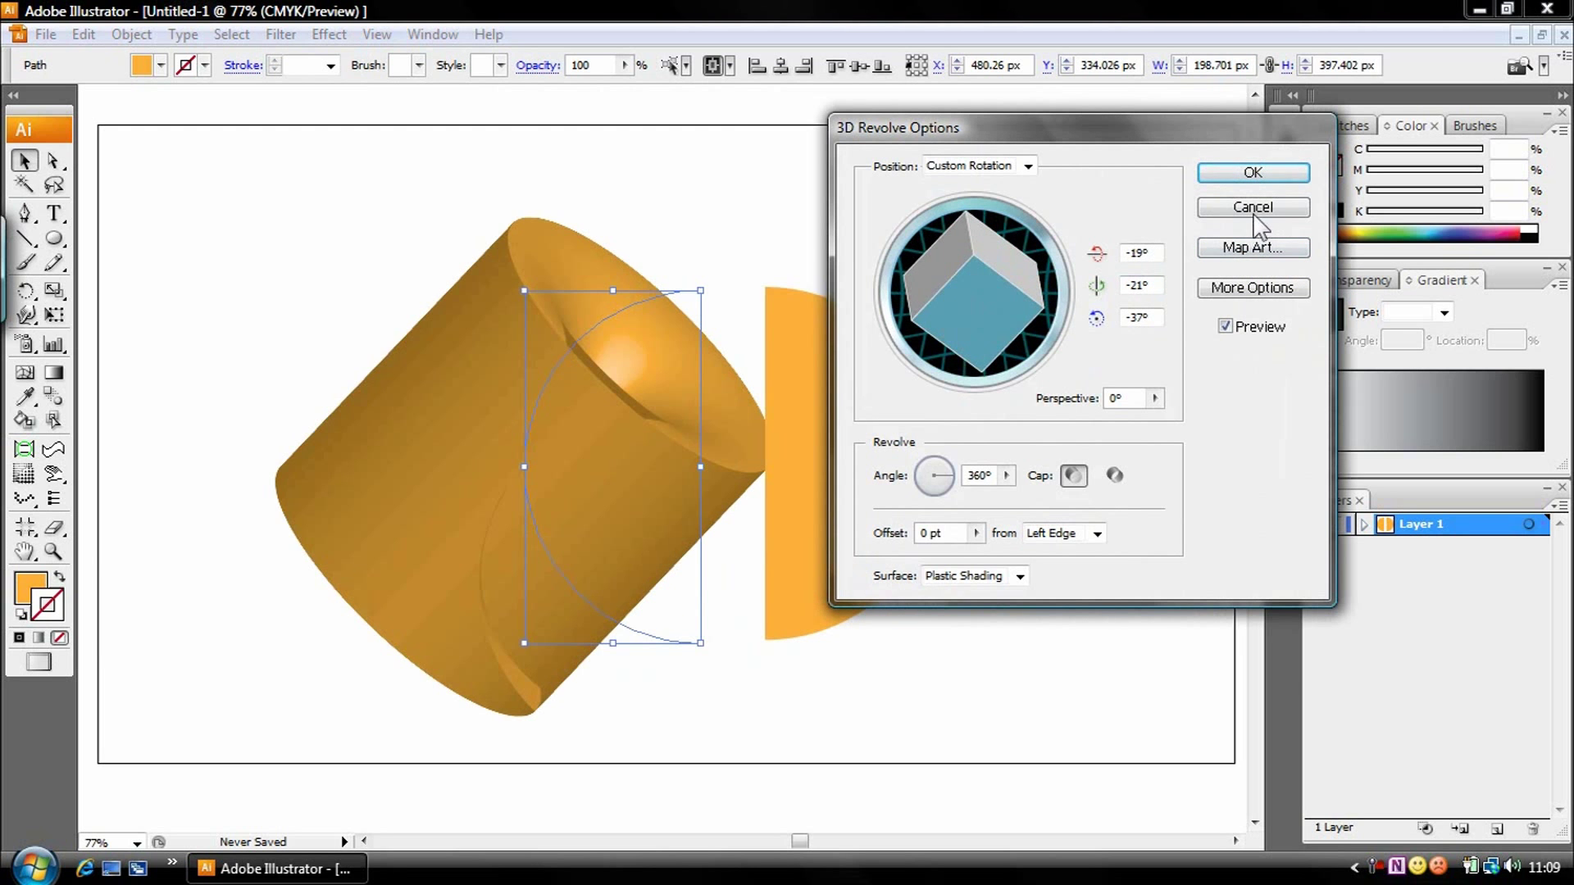
pyautogui.click(1252, 206)
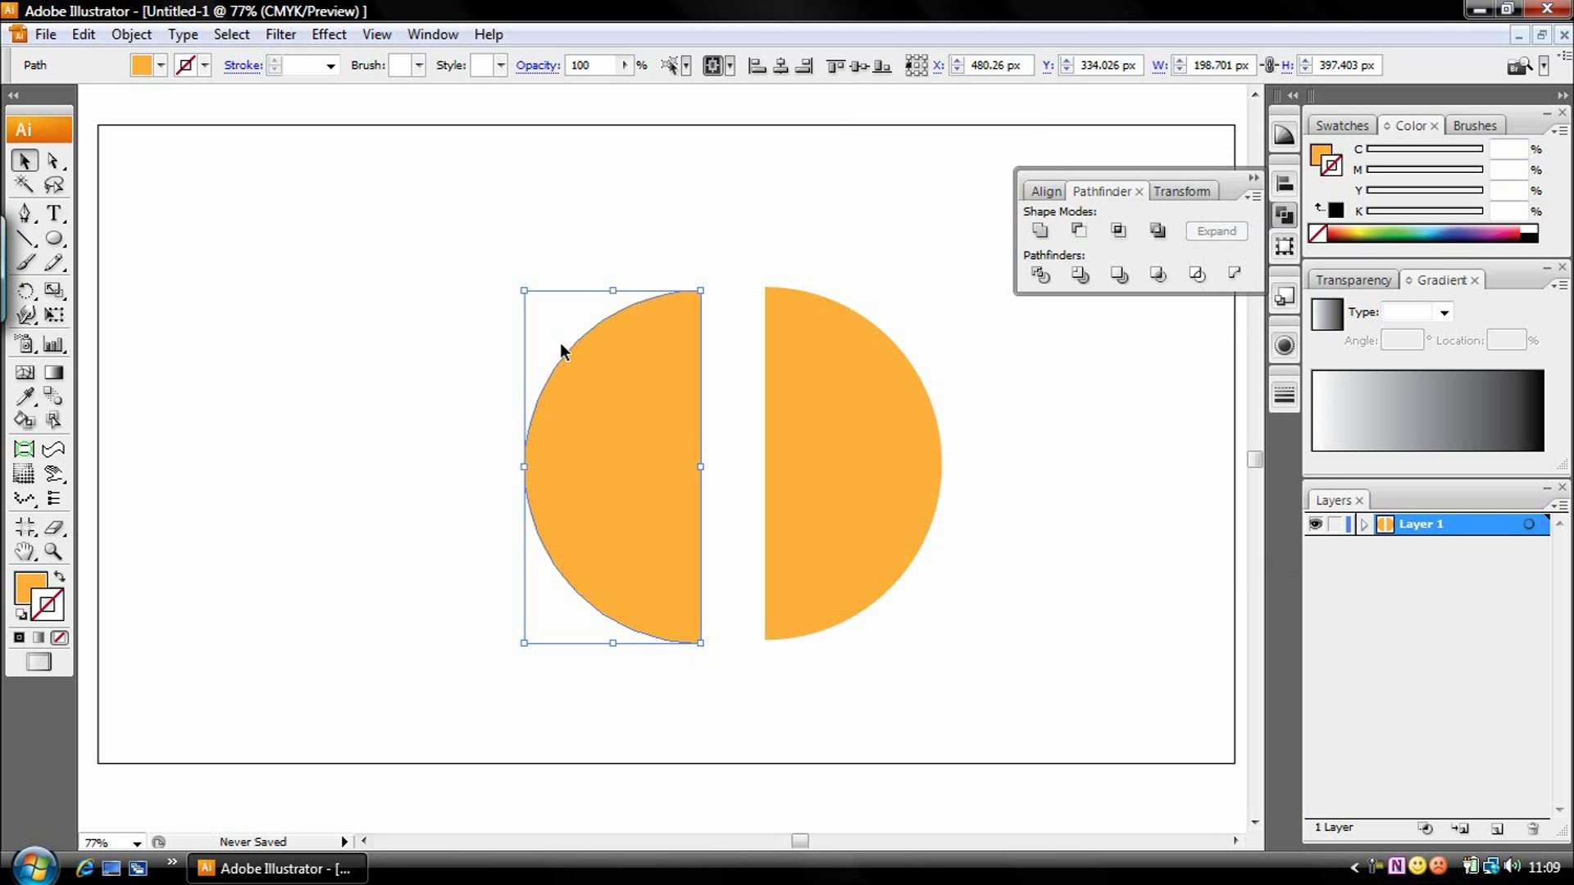
# Delete the left half circle and move the right half up toward the artboard's middle
pyautogui.press('Delete')
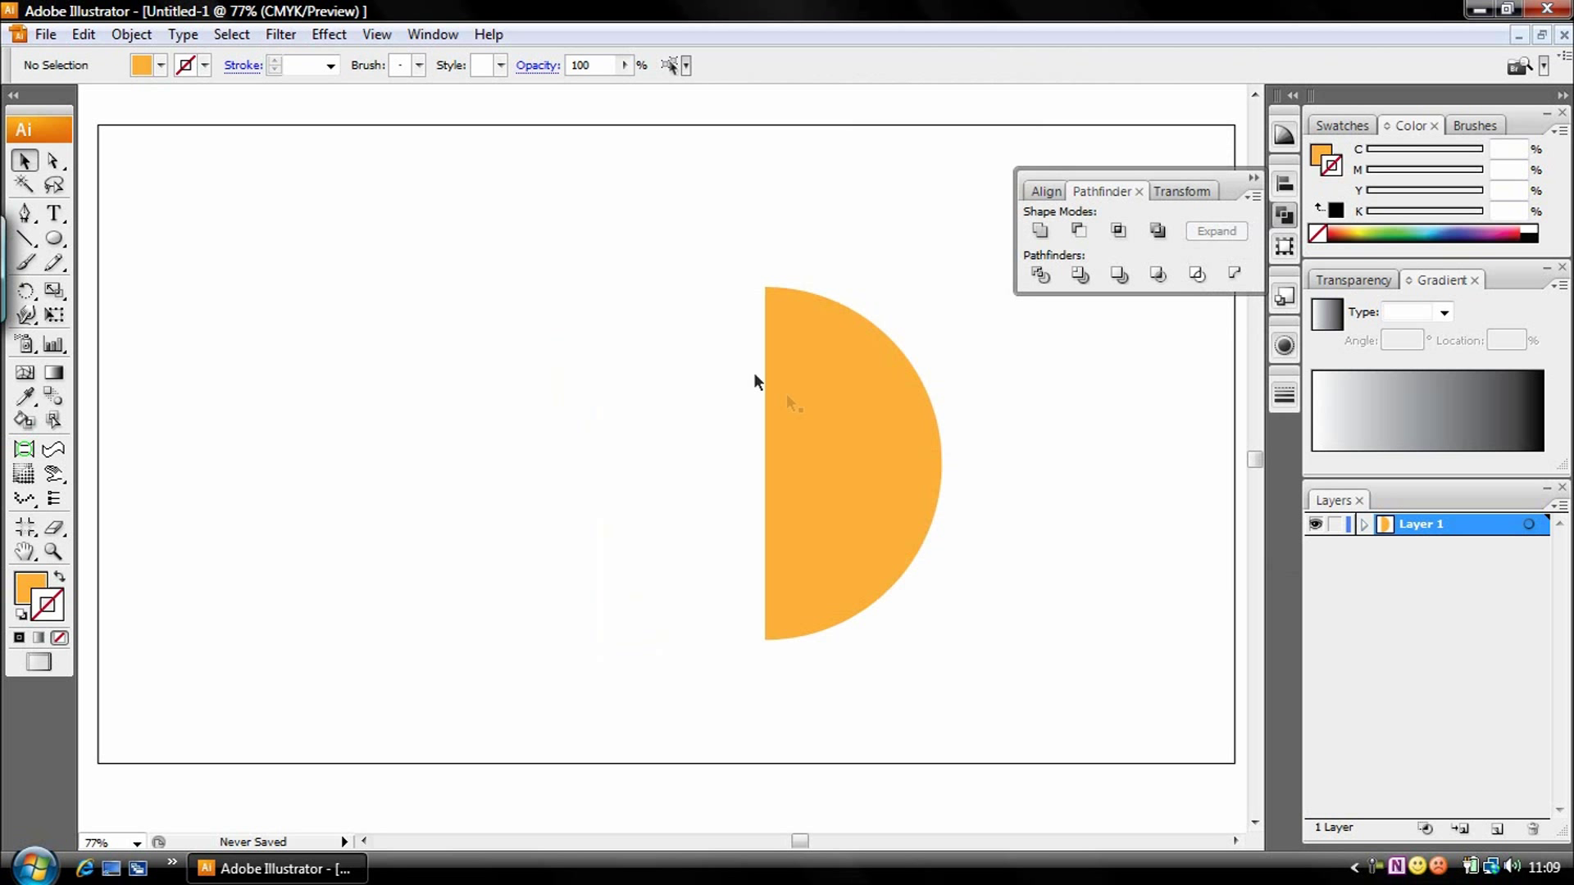
pyautogui.moveTo(815, 417); pyautogui.dragTo(727, 382)
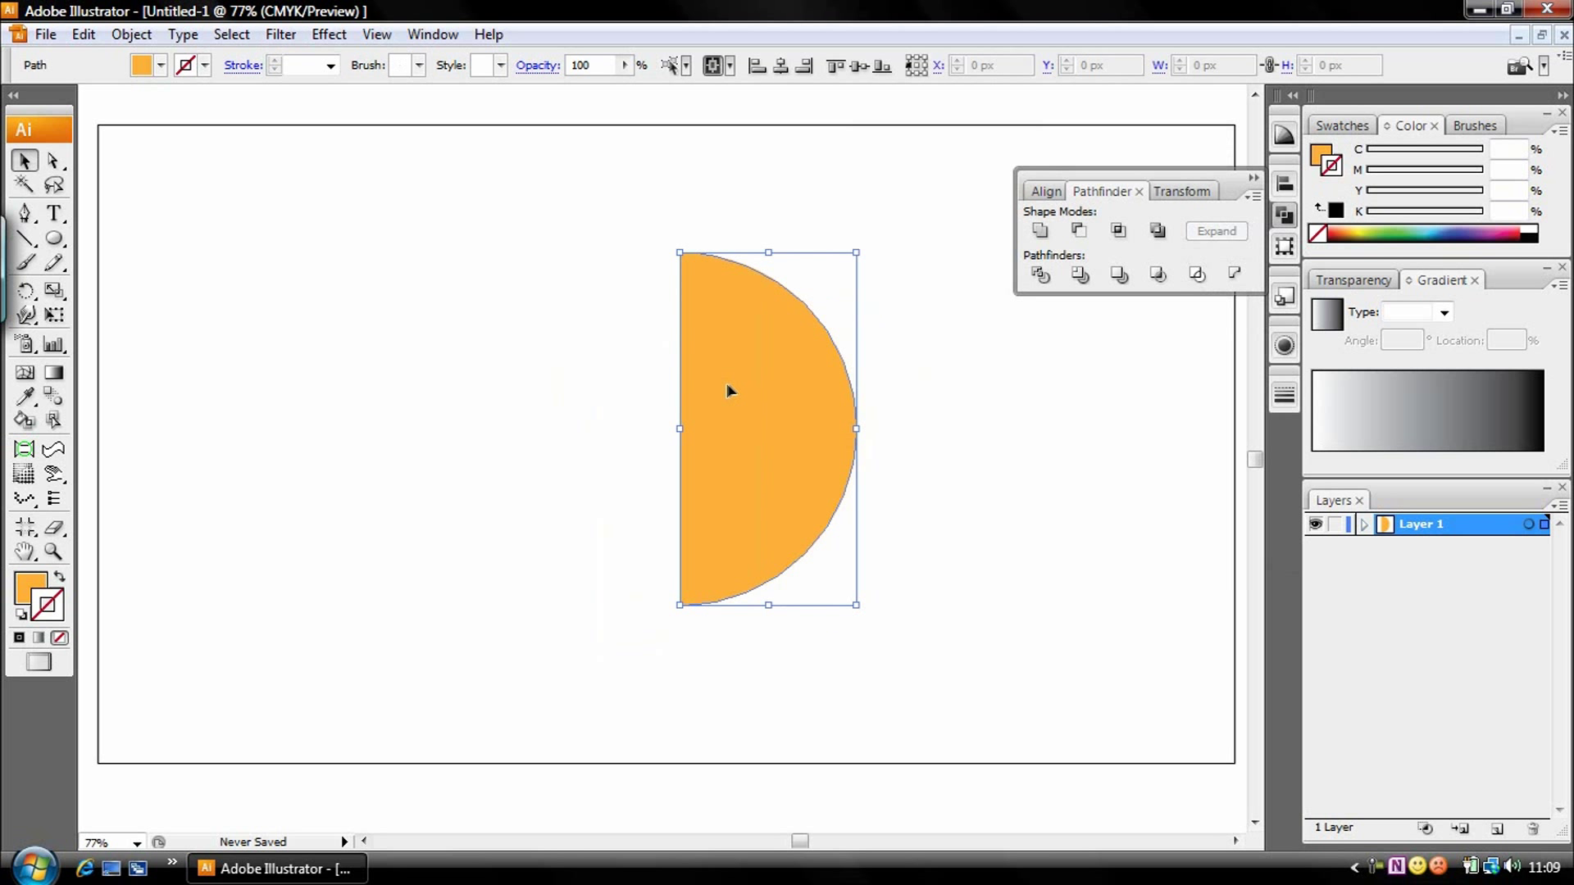
# Start the 3D Revolve effect on the remaining half circle with preview on, keeping the options window clear of the shape
pyautogui.click(330, 34)
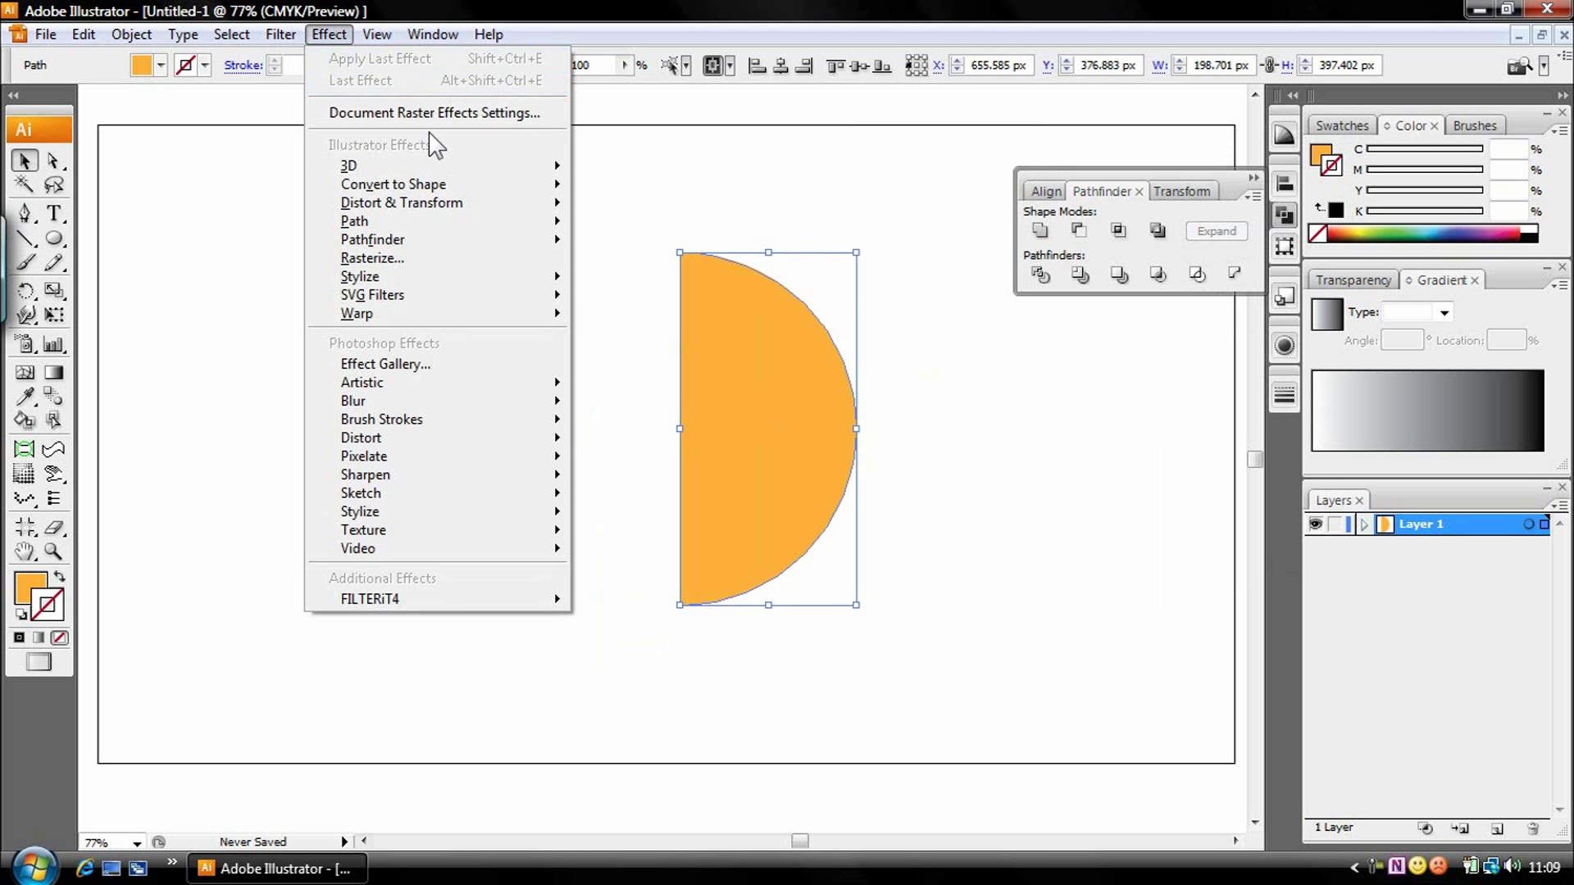
pyautogui.moveTo(459, 166)
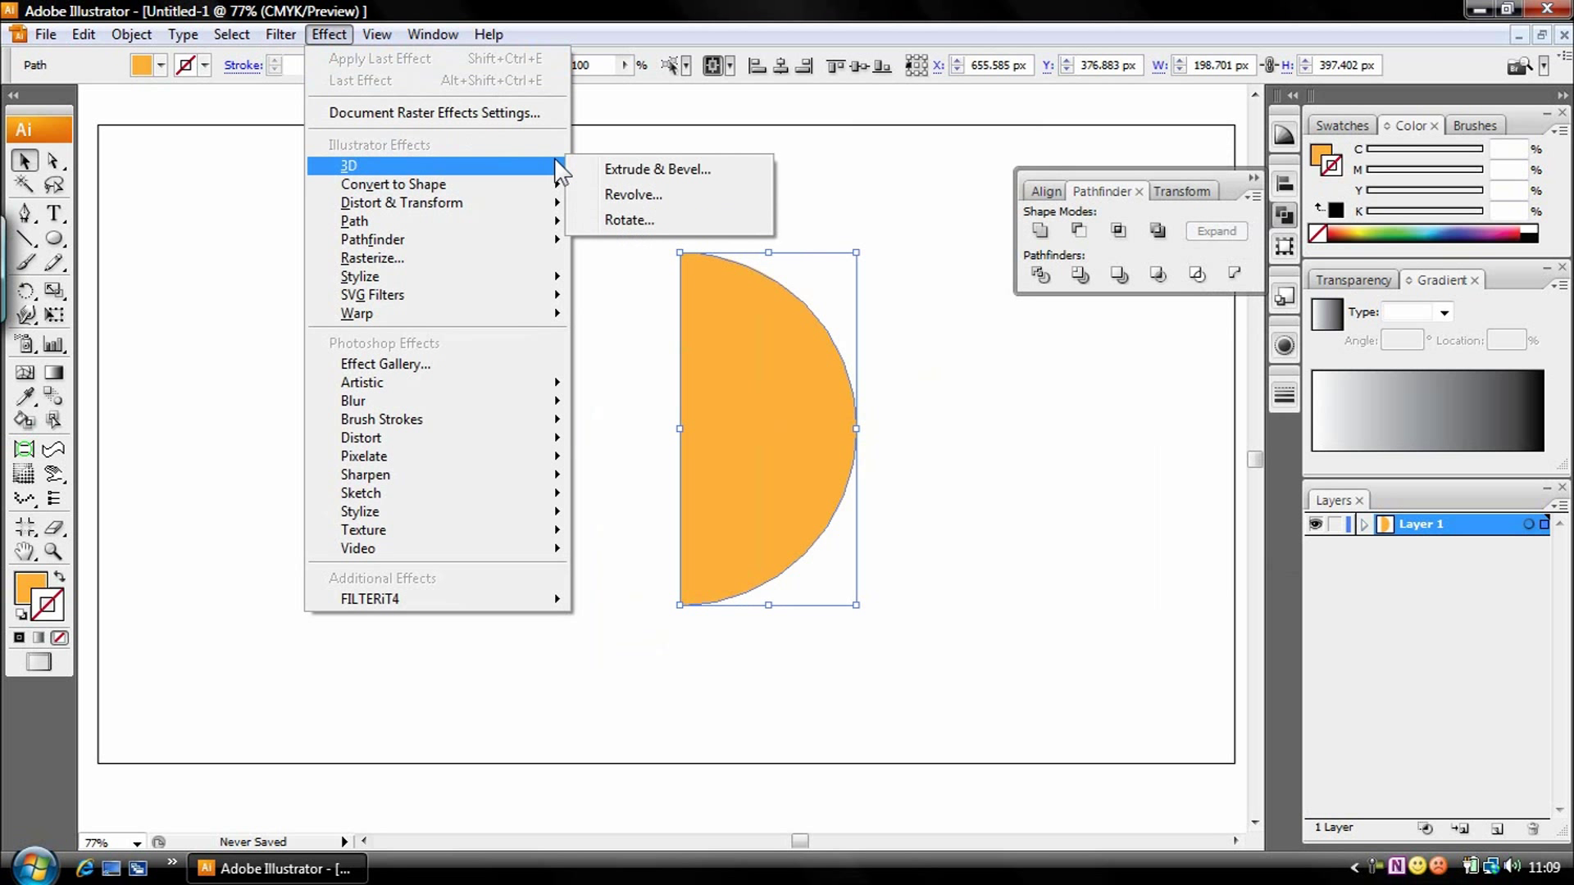
pyautogui.click(627, 195)
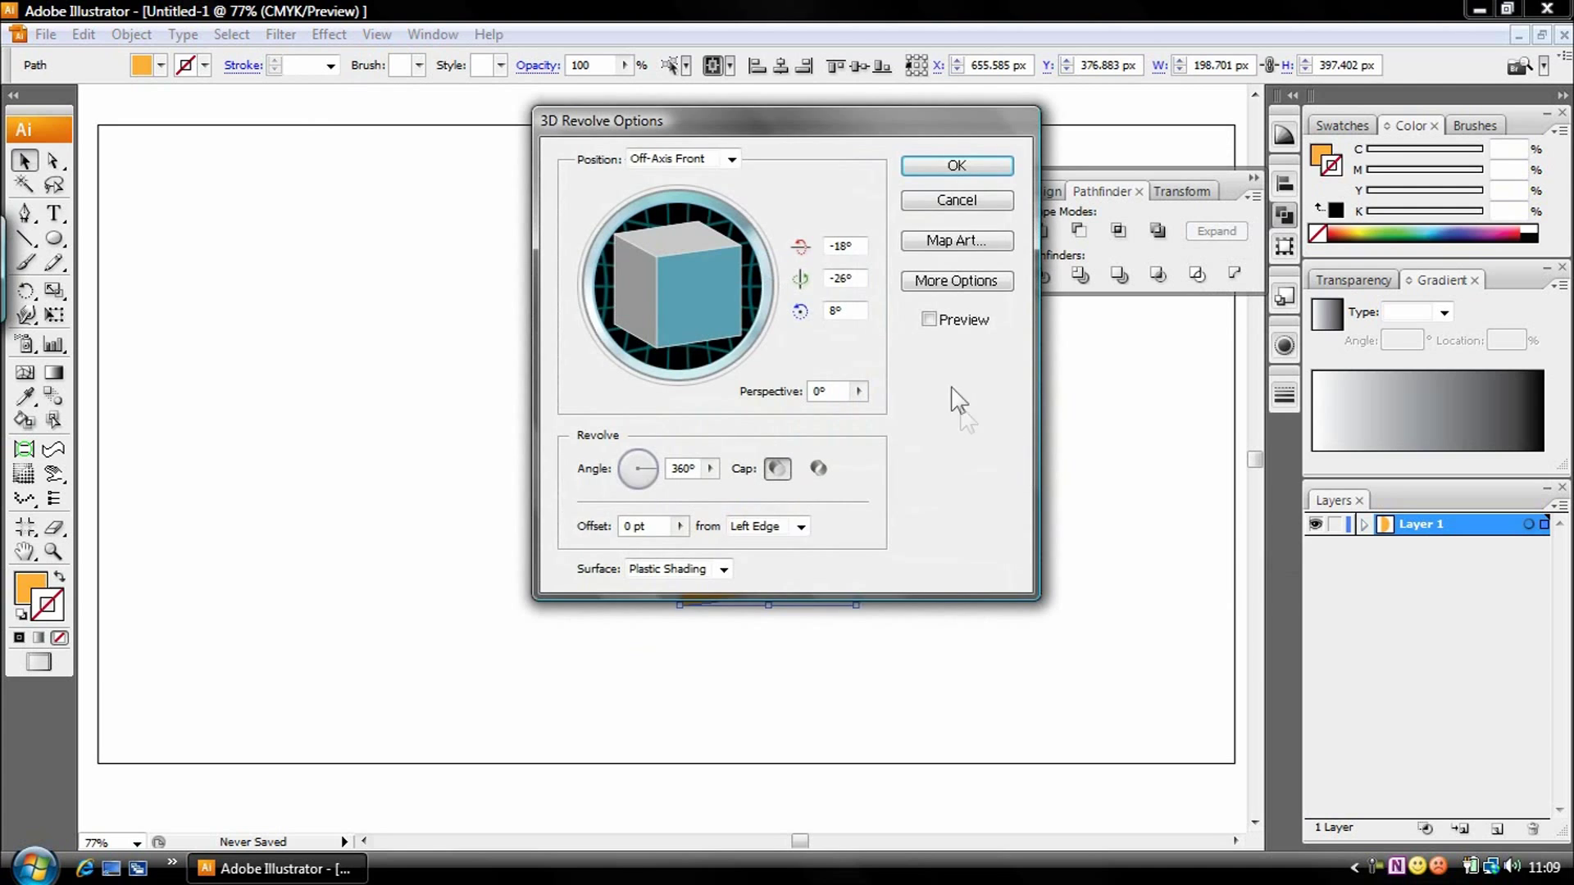
pyautogui.click(929, 320)
pyautogui.moveTo(738, 144); pyautogui.dragTo(1143, 174)
# Turn the revolved shape through several custom rotations, ending at 10°, -3° and -142°
pyautogui.moveTo(1072, 285)
pyautogui.mouseDown()
pyautogui.moveTo(1030, 323)
pyautogui.moveTo(976, 296)
pyautogui.moveTo(1070, 311)
pyautogui.mouseUp()
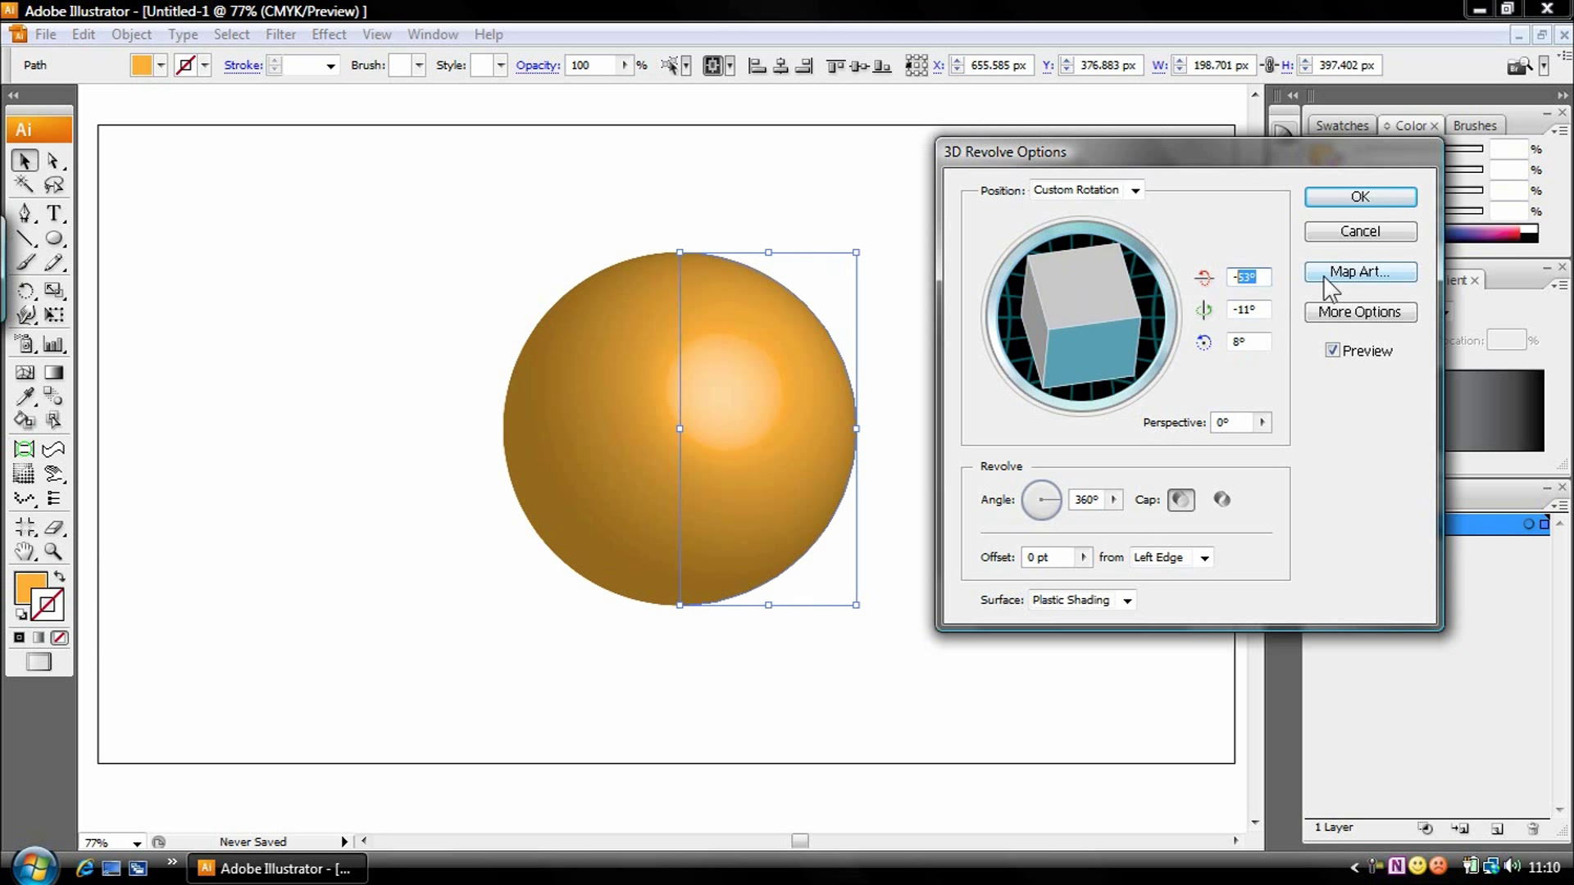
pyautogui.hotkey('shift', 'Up')
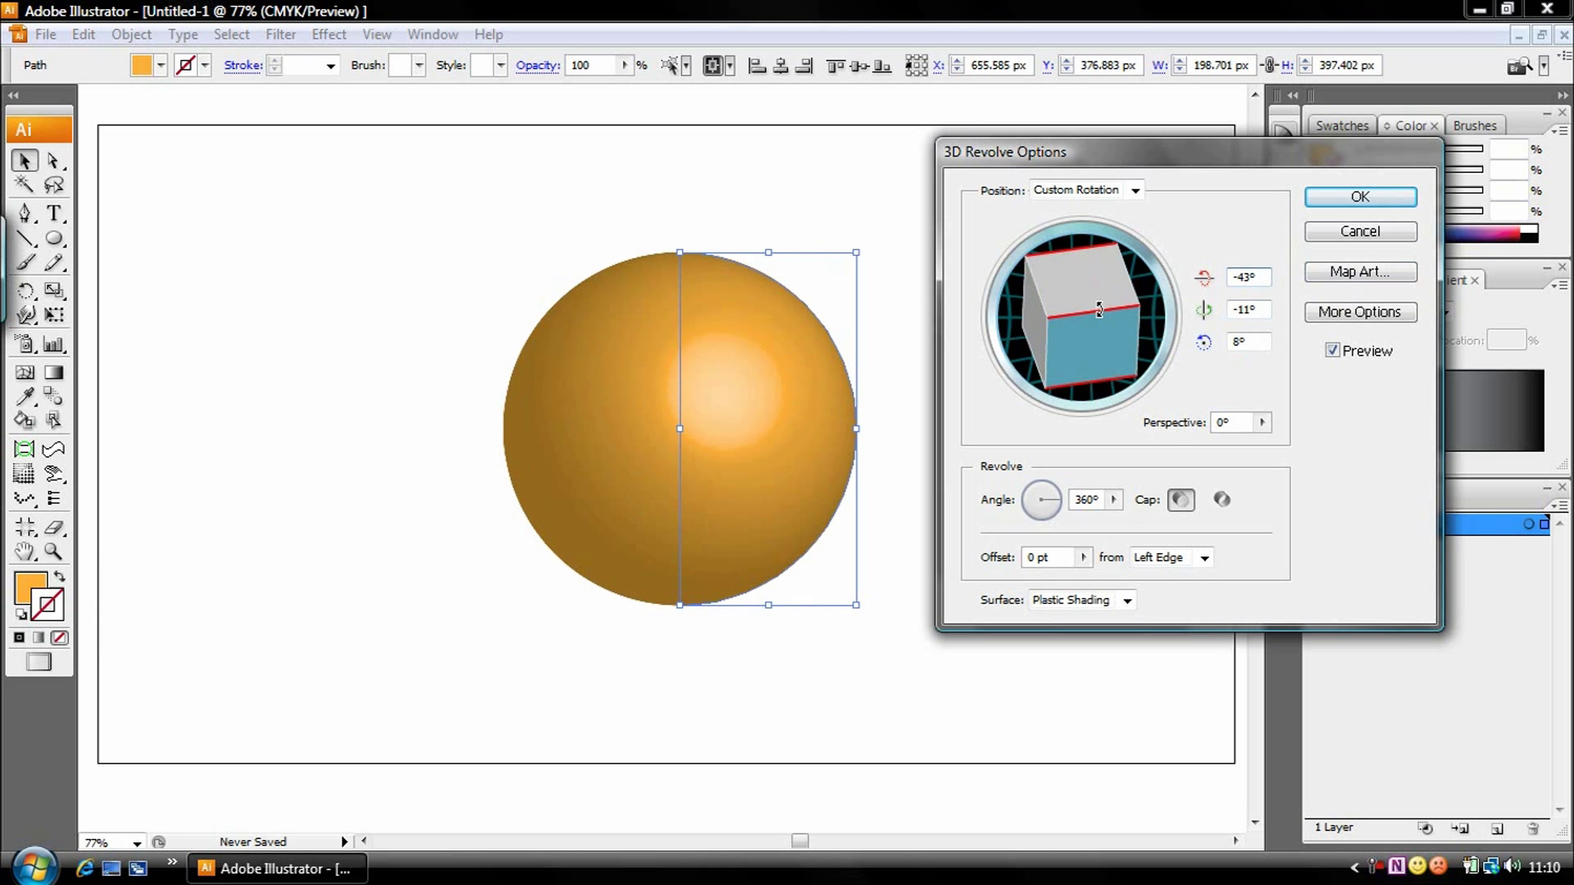
pyautogui.moveTo(1099, 310)
pyautogui.mouseDown()
pyautogui.moveTo(1099, 262)
pyautogui.moveTo(1132, 238)
pyautogui.moveTo(1084, 284)
pyautogui.moveTo(1070, 264)
pyautogui.moveTo(1071, 318)
pyautogui.moveTo(1066, 284)
pyautogui.moveTo(1040, 273)
pyautogui.mouseUp()
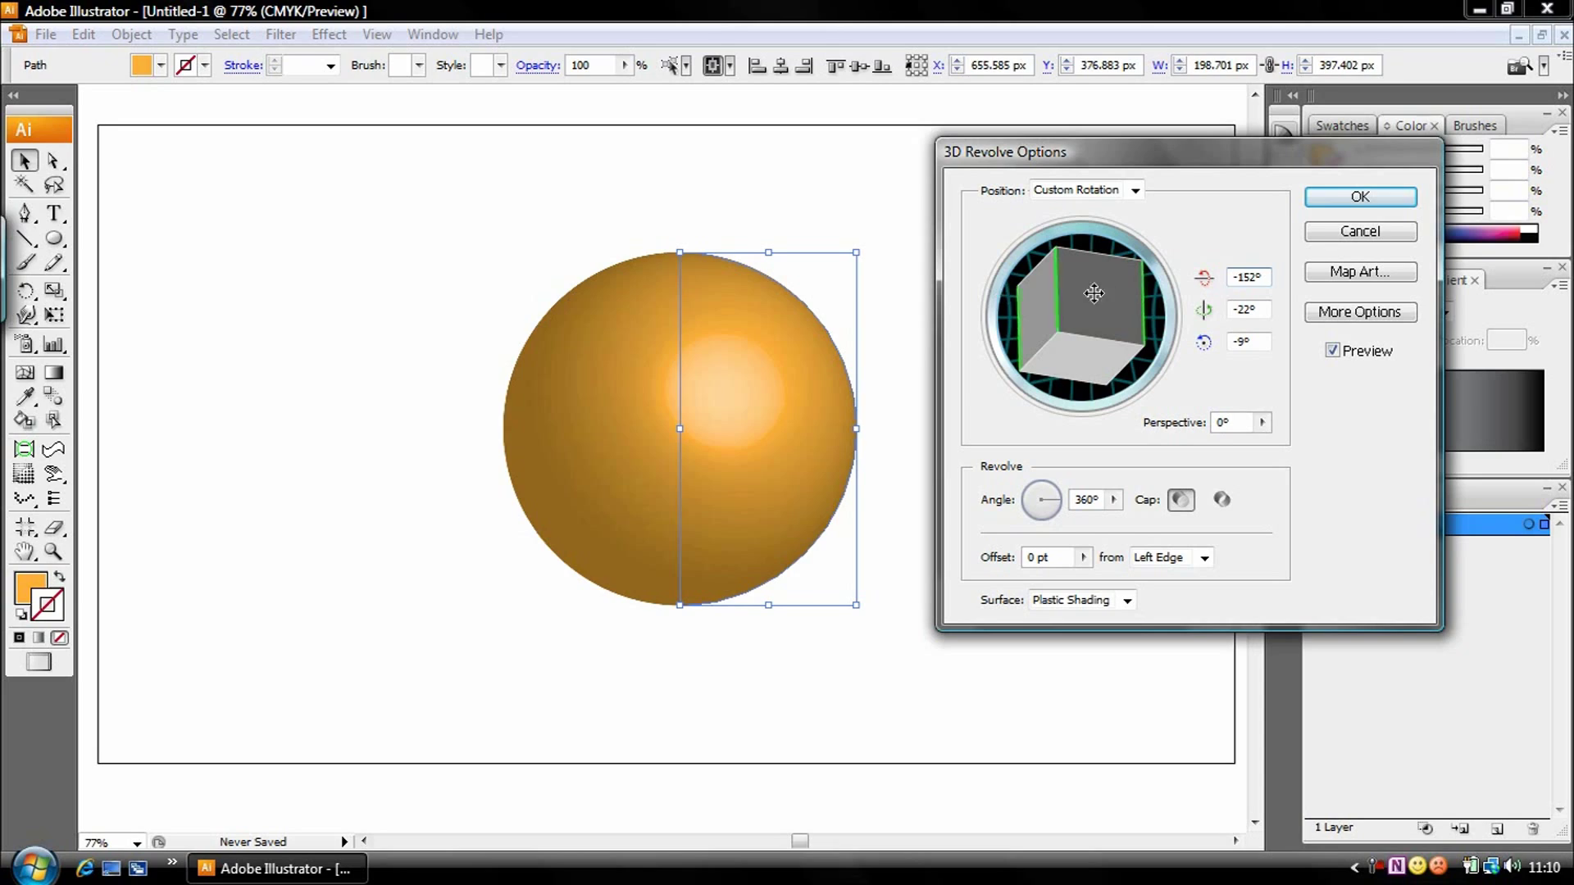
pyautogui.moveTo(1113, 278)
pyautogui.mouseDown()
pyautogui.moveTo(1109, 184)
pyautogui.moveTo(1073, 335)
pyautogui.moveTo(1112, 363)
pyautogui.moveTo(1066, 288)
pyautogui.moveTo(1113, 276)
pyautogui.mouseUp()
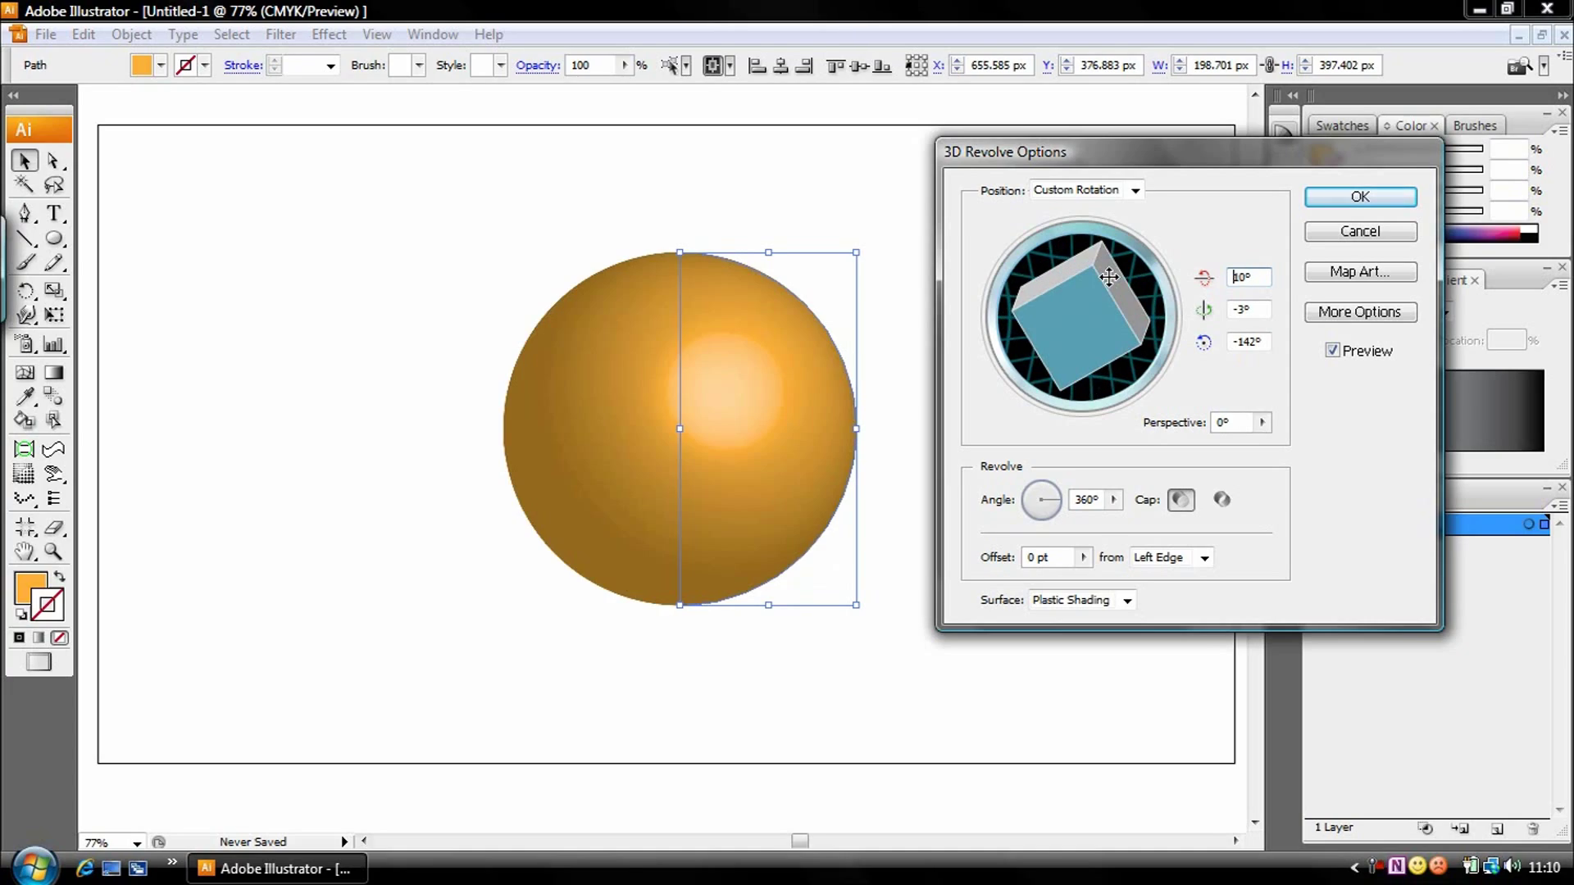
# Try a strong perspective of about 131° on the revolved sphere and return the perspective to 0°
pyautogui.click(1262, 422)
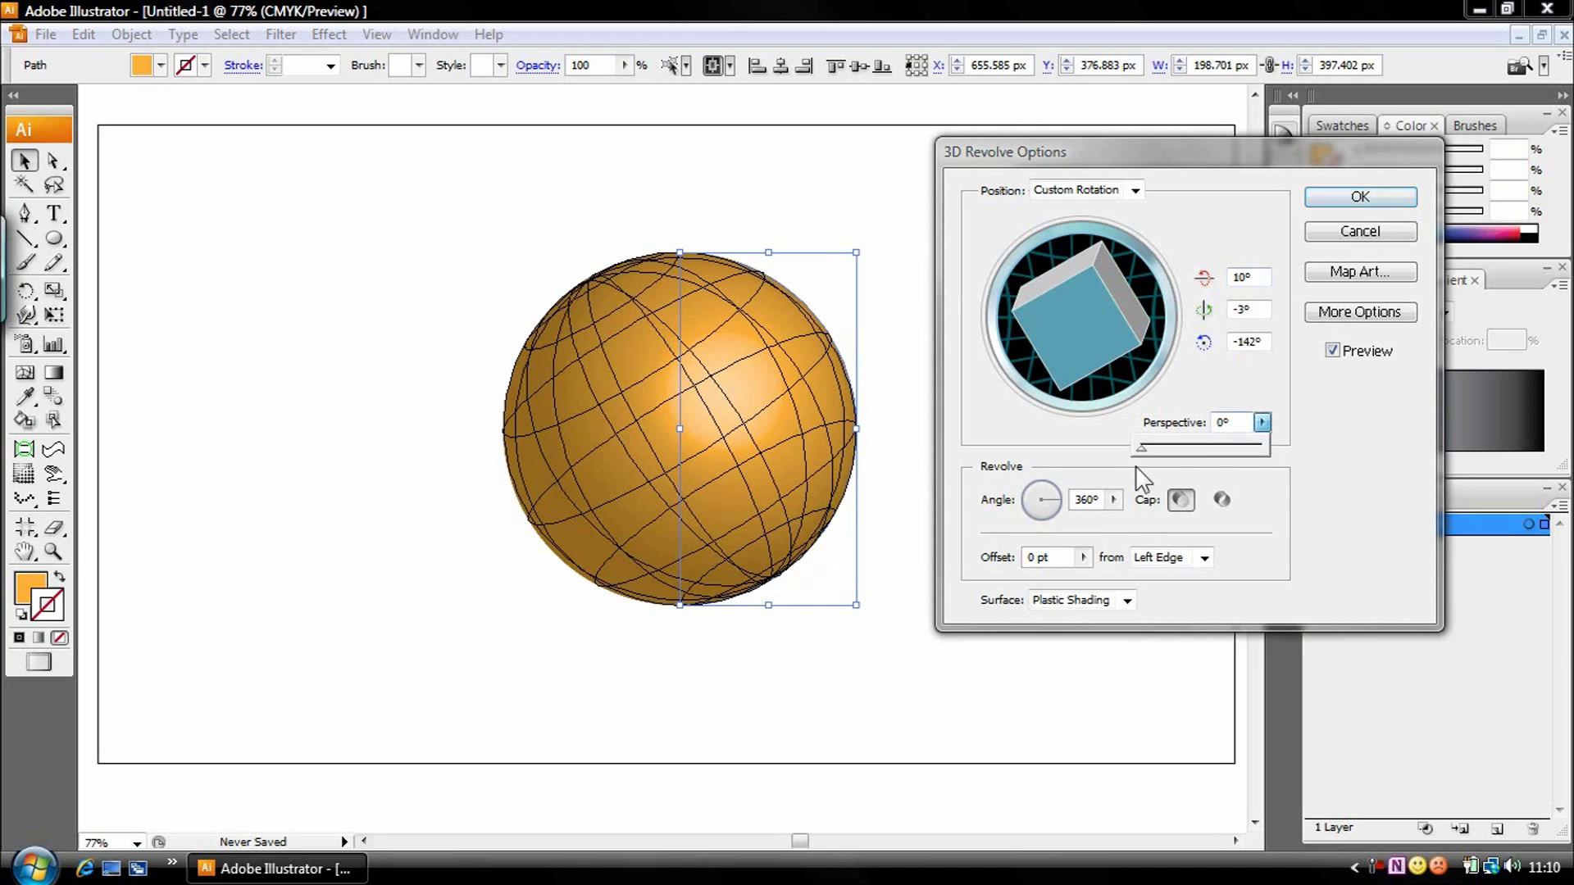
pyautogui.moveTo(1146, 449)
pyautogui.mouseDown()
pyautogui.moveTo(1279, 453)
pyautogui.moveTo(1240, 452)
pyautogui.mouseUp()
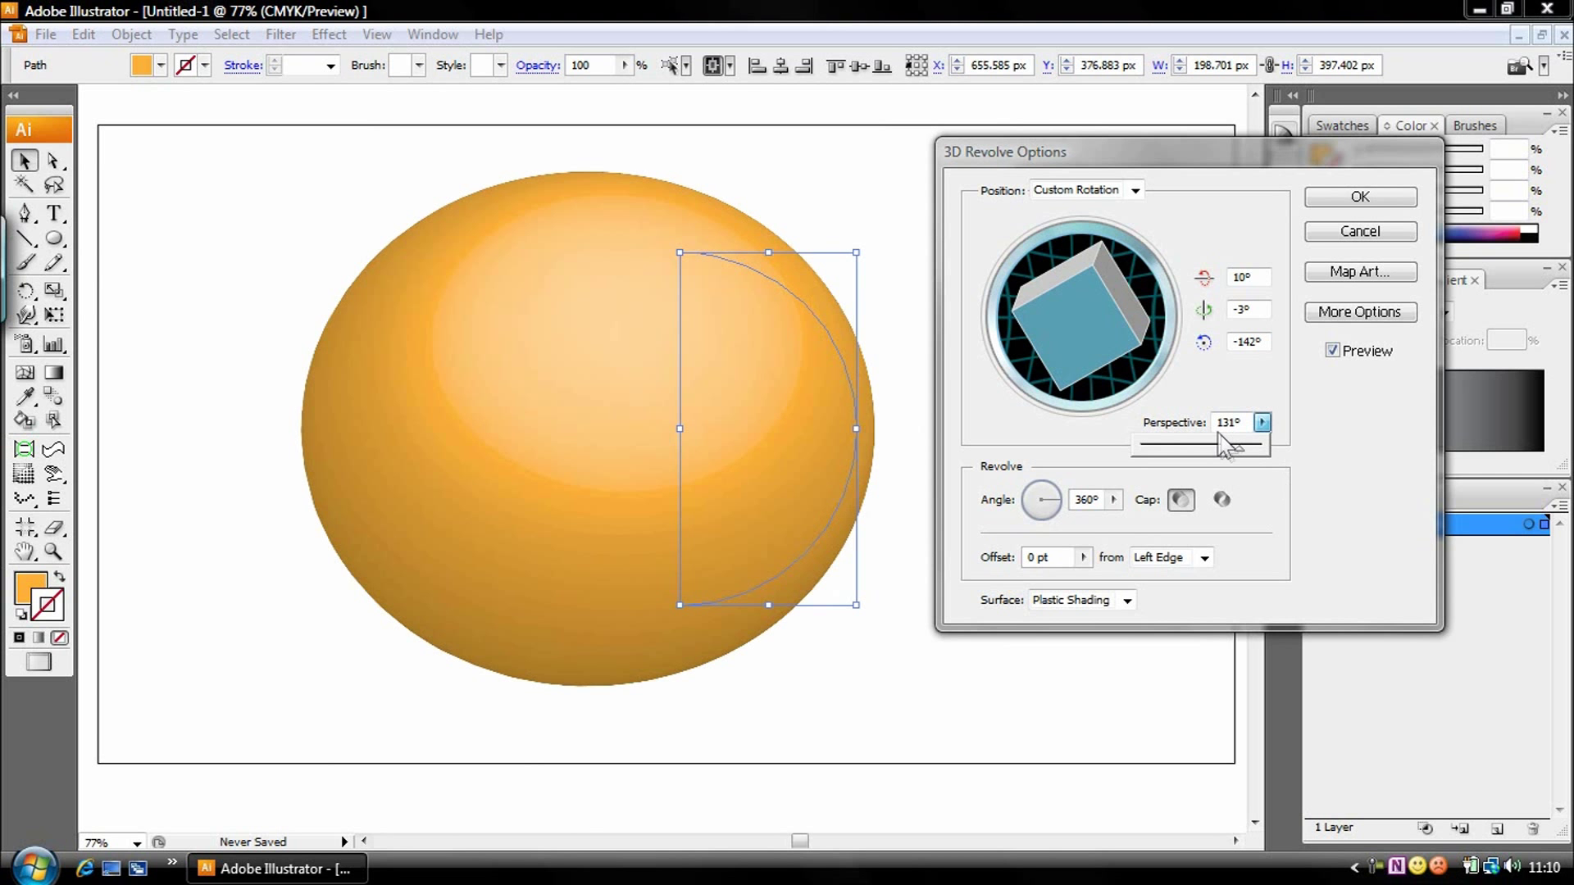
pyautogui.moveTo(1239, 451)
pyautogui.mouseDown()
pyautogui.moveTo(1177, 451)
pyautogui.moveTo(1101, 480)
pyautogui.mouseUp()
pyautogui.click(1345, 464)
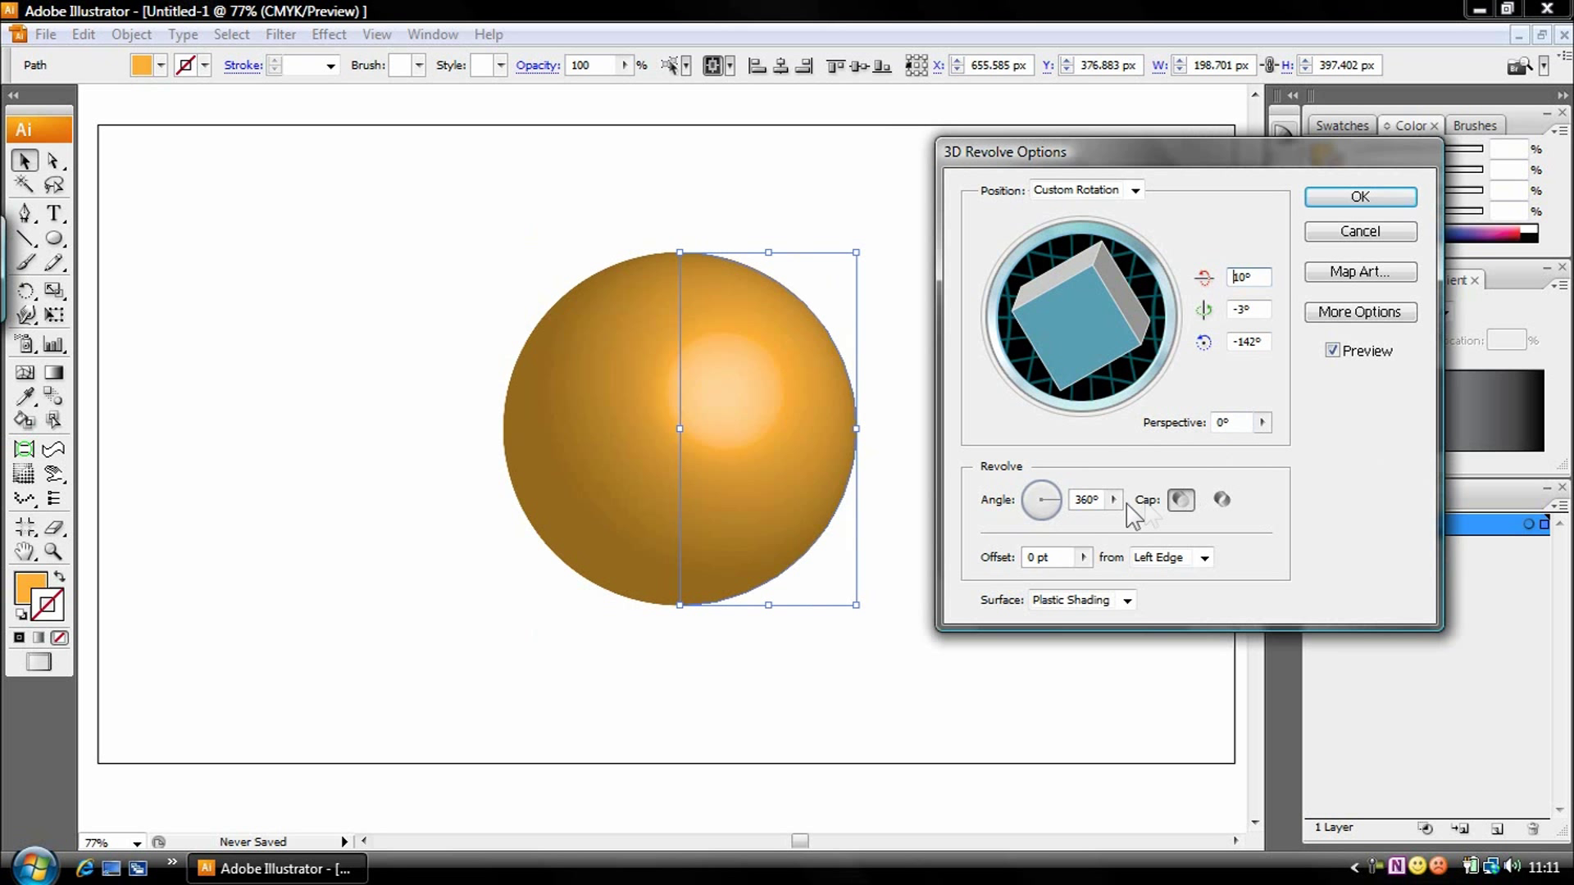
# Try partial revolve angles of 189° and 181° with the shape rotated to 71°, -13°, -165°, and restore the angle to 360°
pyautogui.moveTo(1056, 497); pyautogui.dragTo(1026, 501)
pyautogui.moveTo(1108, 336)
pyautogui.mouseDown()
pyautogui.moveTo(1117, 385)
pyautogui.moveTo(1090, 395)
pyautogui.mouseUp()
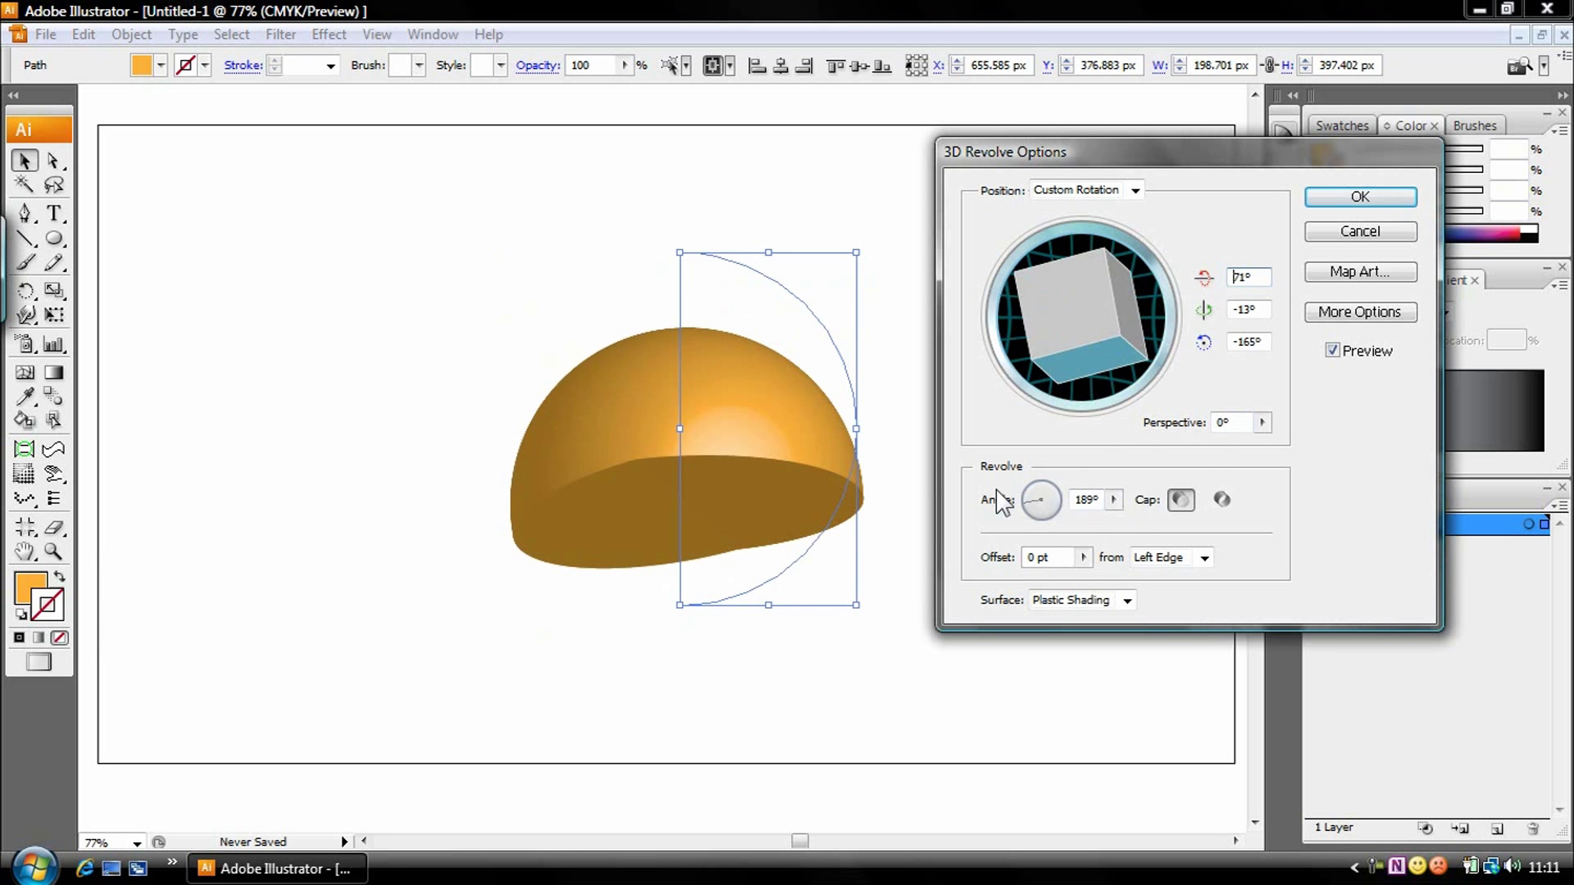
pyautogui.moveTo(1031, 508); pyautogui.dragTo(1028, 500)
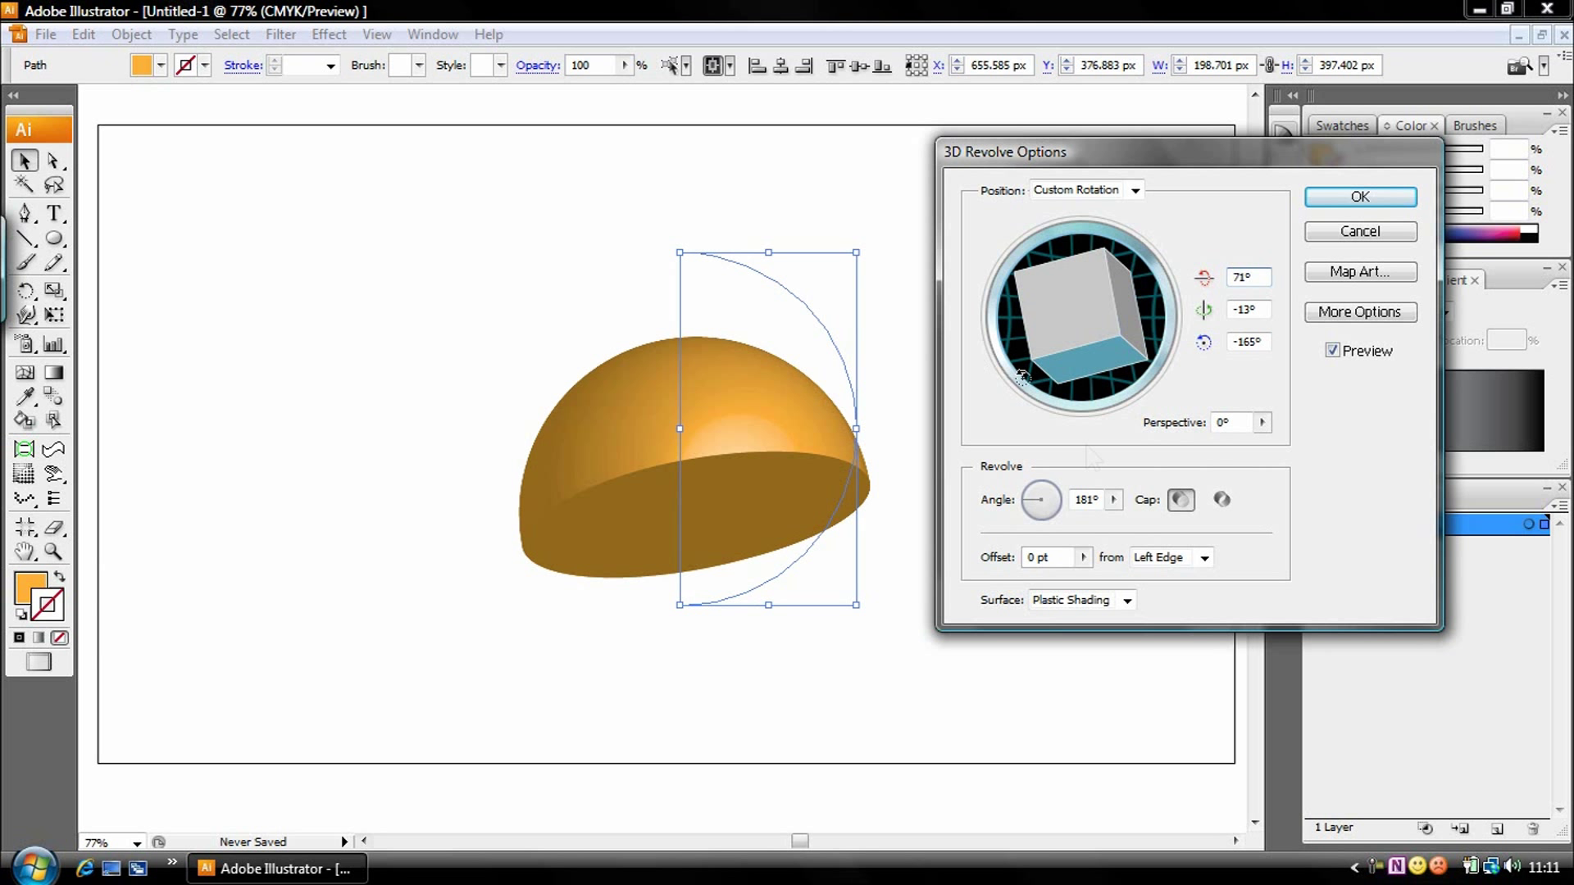
pyautogui.moveTo(1040, 513); pyautogui.dragTo(1094, 495)
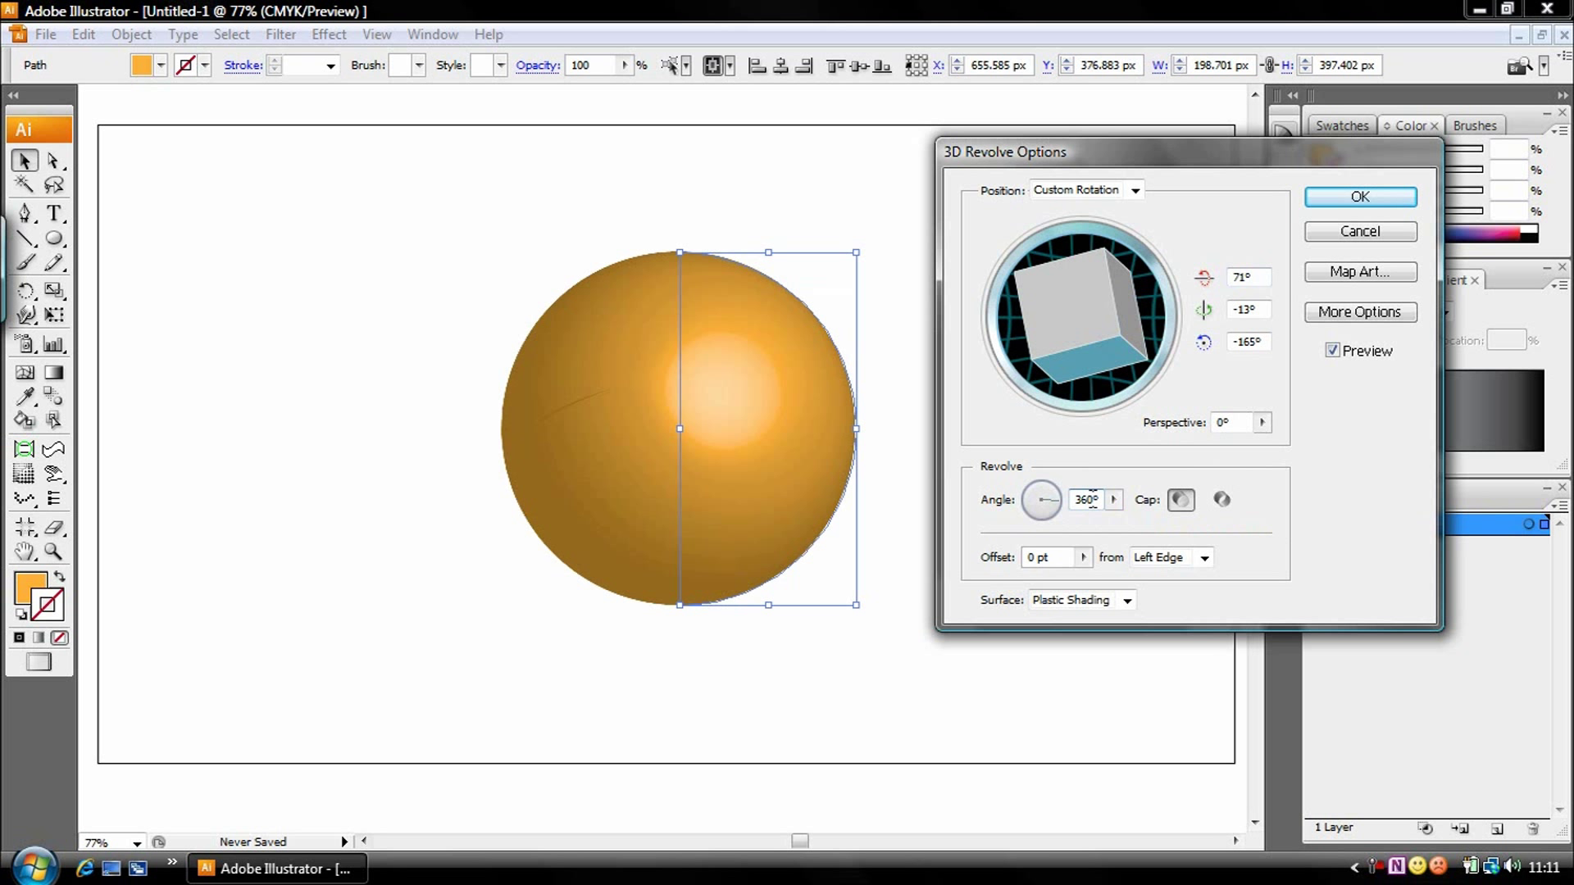
# Try revolve offsets of 481 pt and 173 pt from the Left Edge
pyautogui.click(1083, 557)
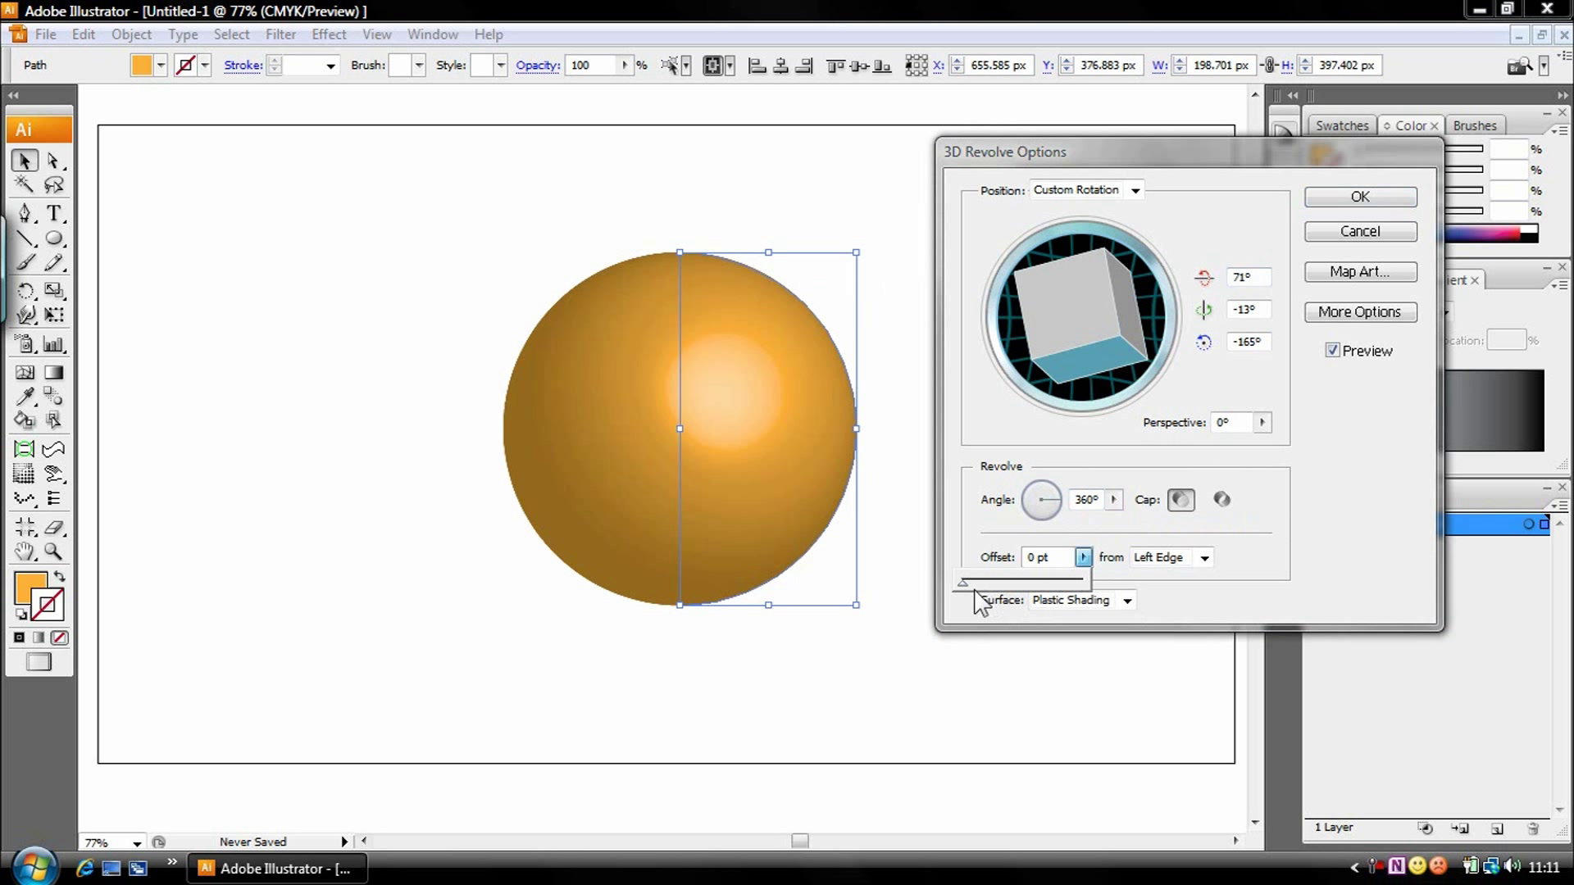
pyautogui.moveTo(965, 587); pyautogui.dragTo(1021, 585)
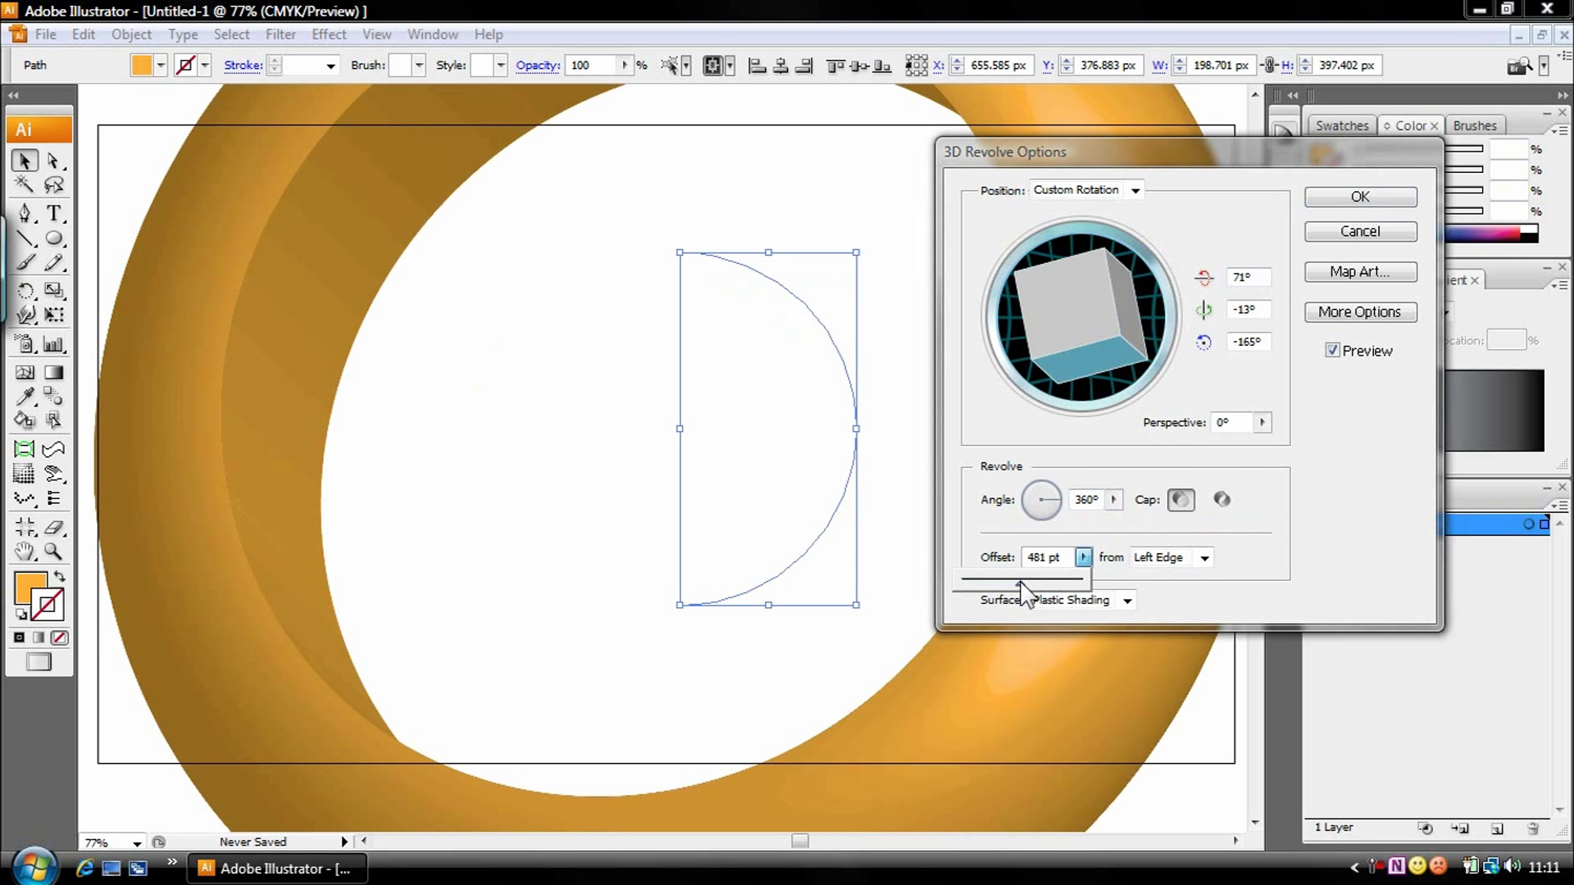
pyautogui.moveTo(1023, 589); pyautogui.dragTo(986, 589)
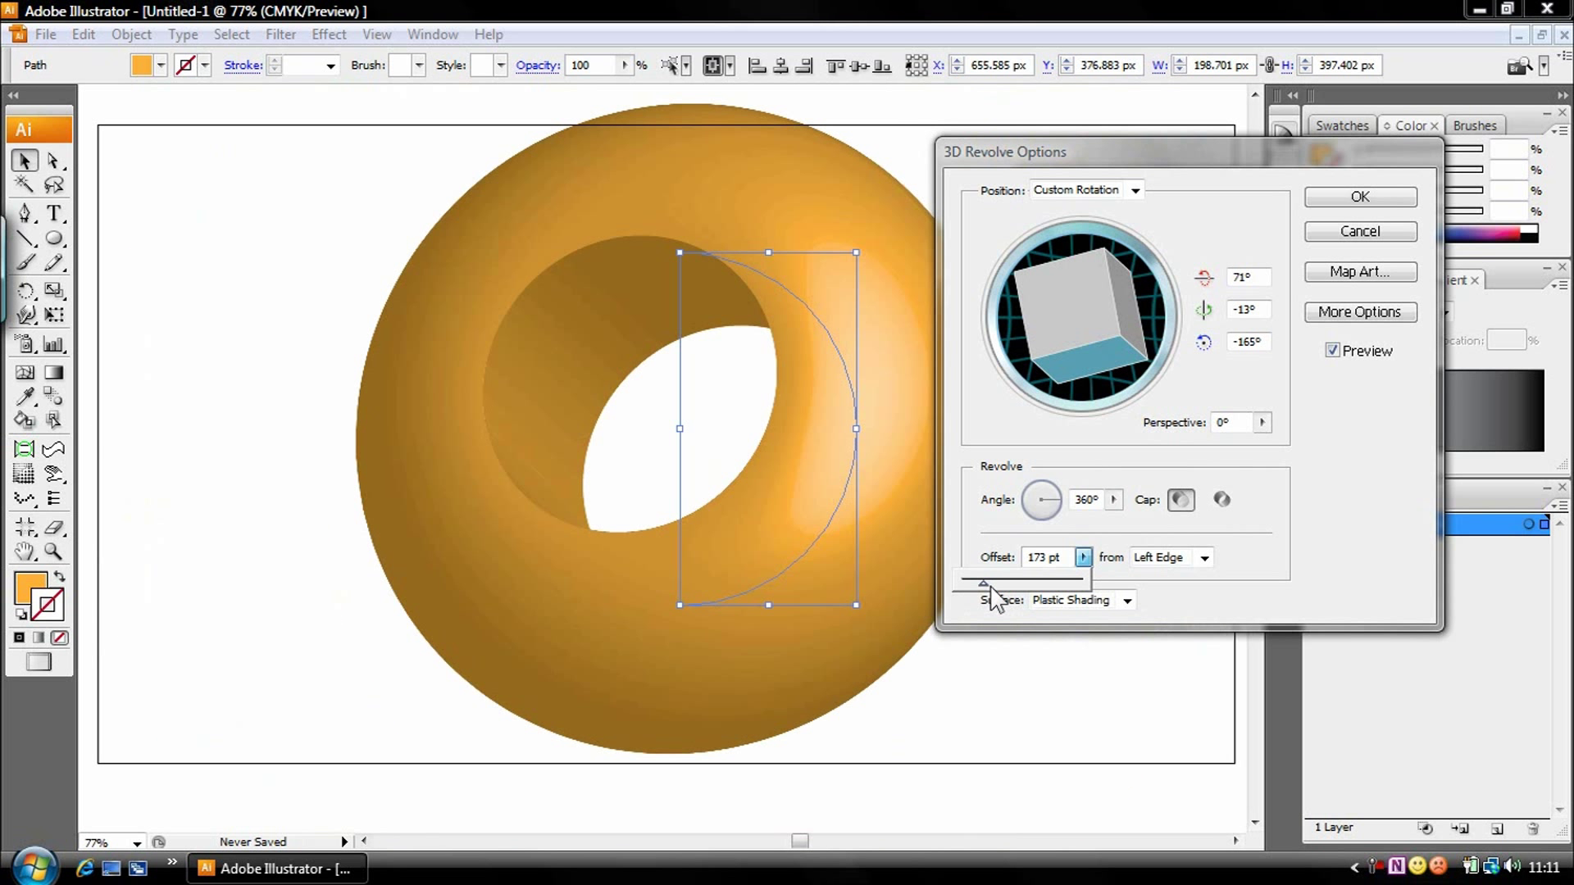
# Try revolving from the Right Edge with a 0 pt offset, rotated to 23°, 62°, 138°, and switch back to the Left Edge
pyautogui.click(1204, 558)
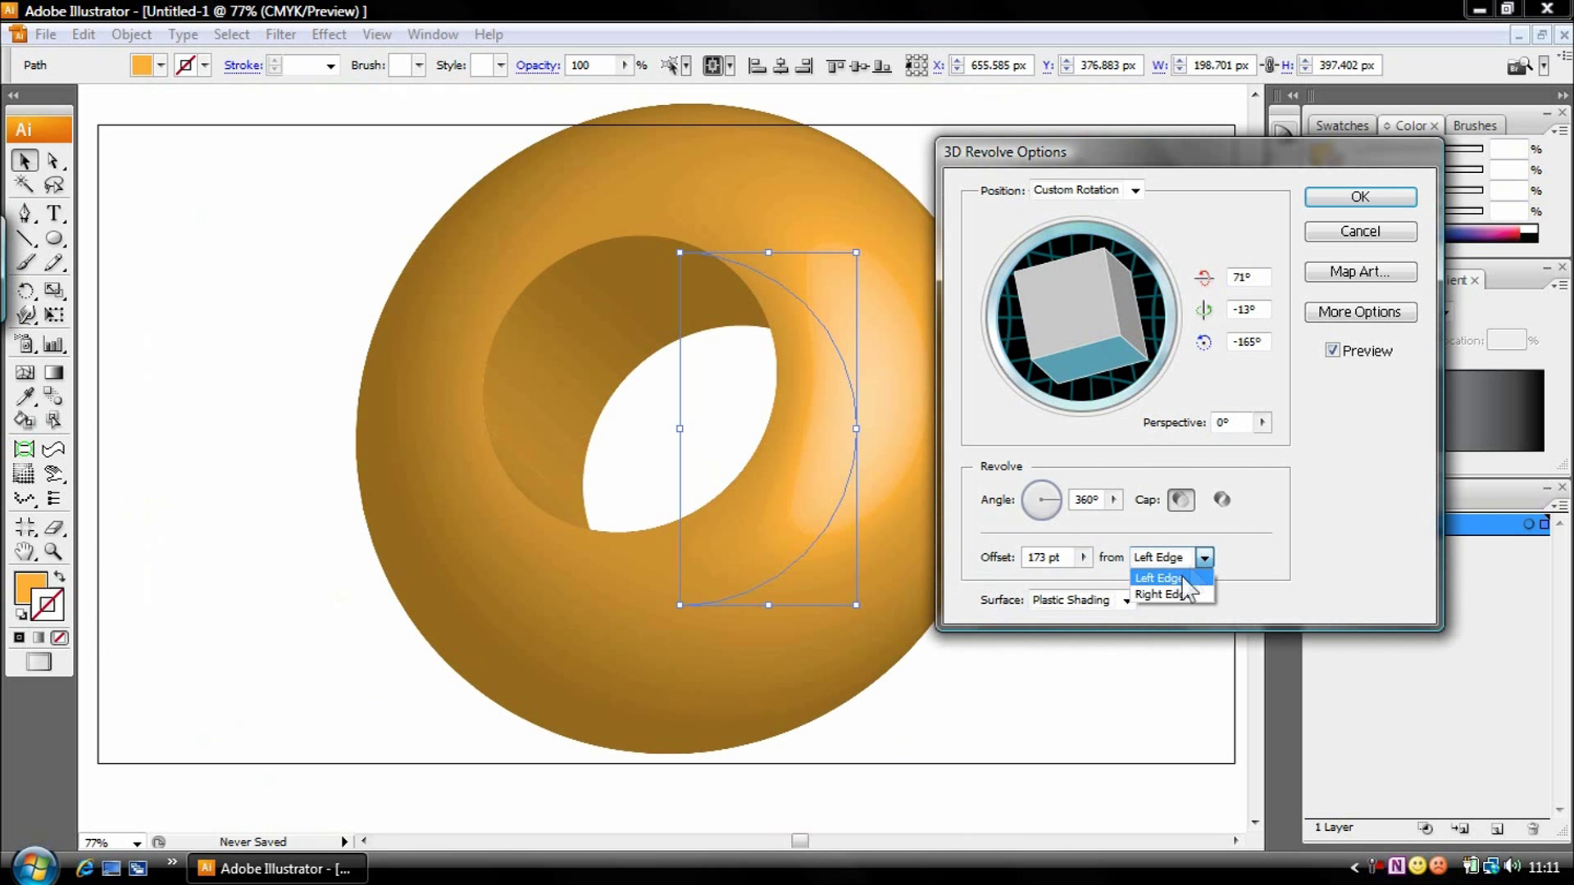
pyautogui.click(1155, 598)
pyautogui.moveTo(1083, 557); pyautogui.dragTo(938, 587)
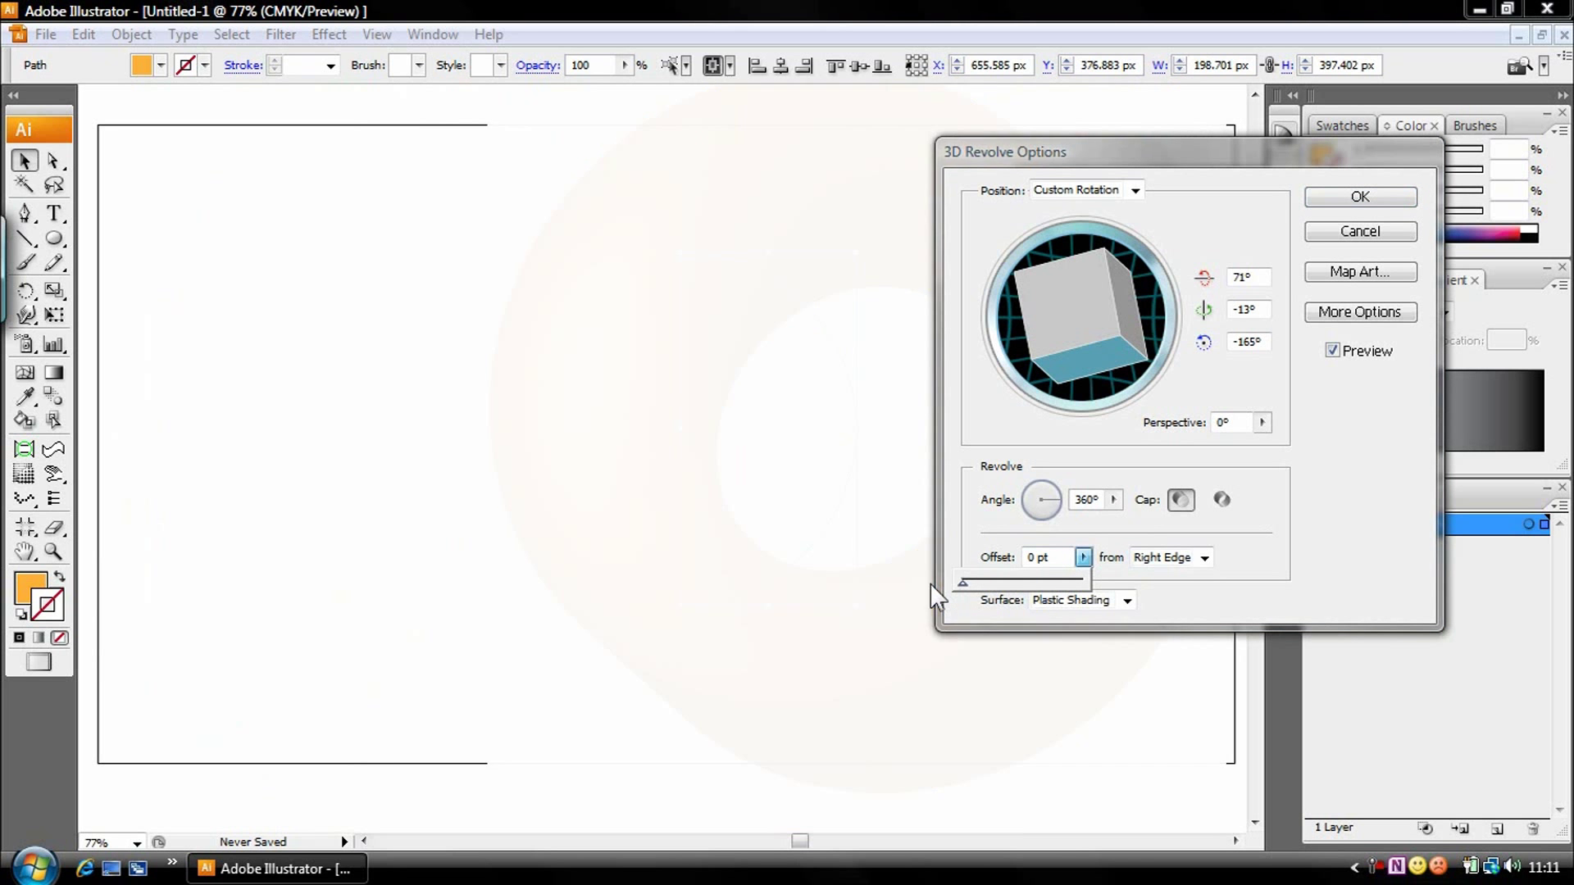
pyautogui.moveTo(1074, 290); pyautogui.dragTo(1177, 233)
pyautogui.moveTo(1152, 168); pyautogui.dragTo(1322, 196)
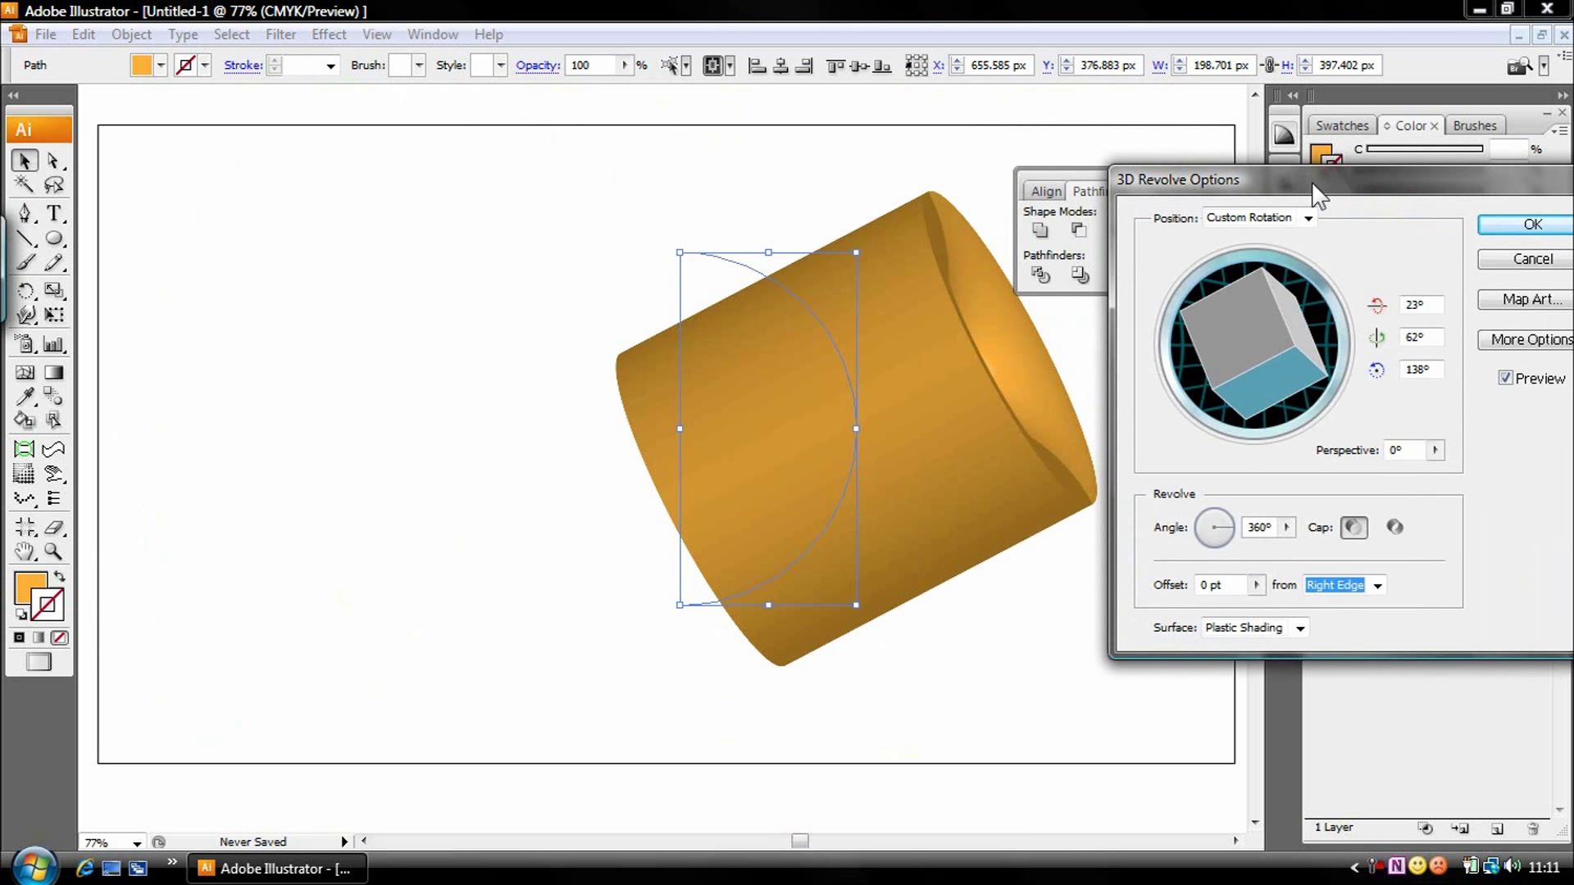
pyautogui.click(1375, 585)
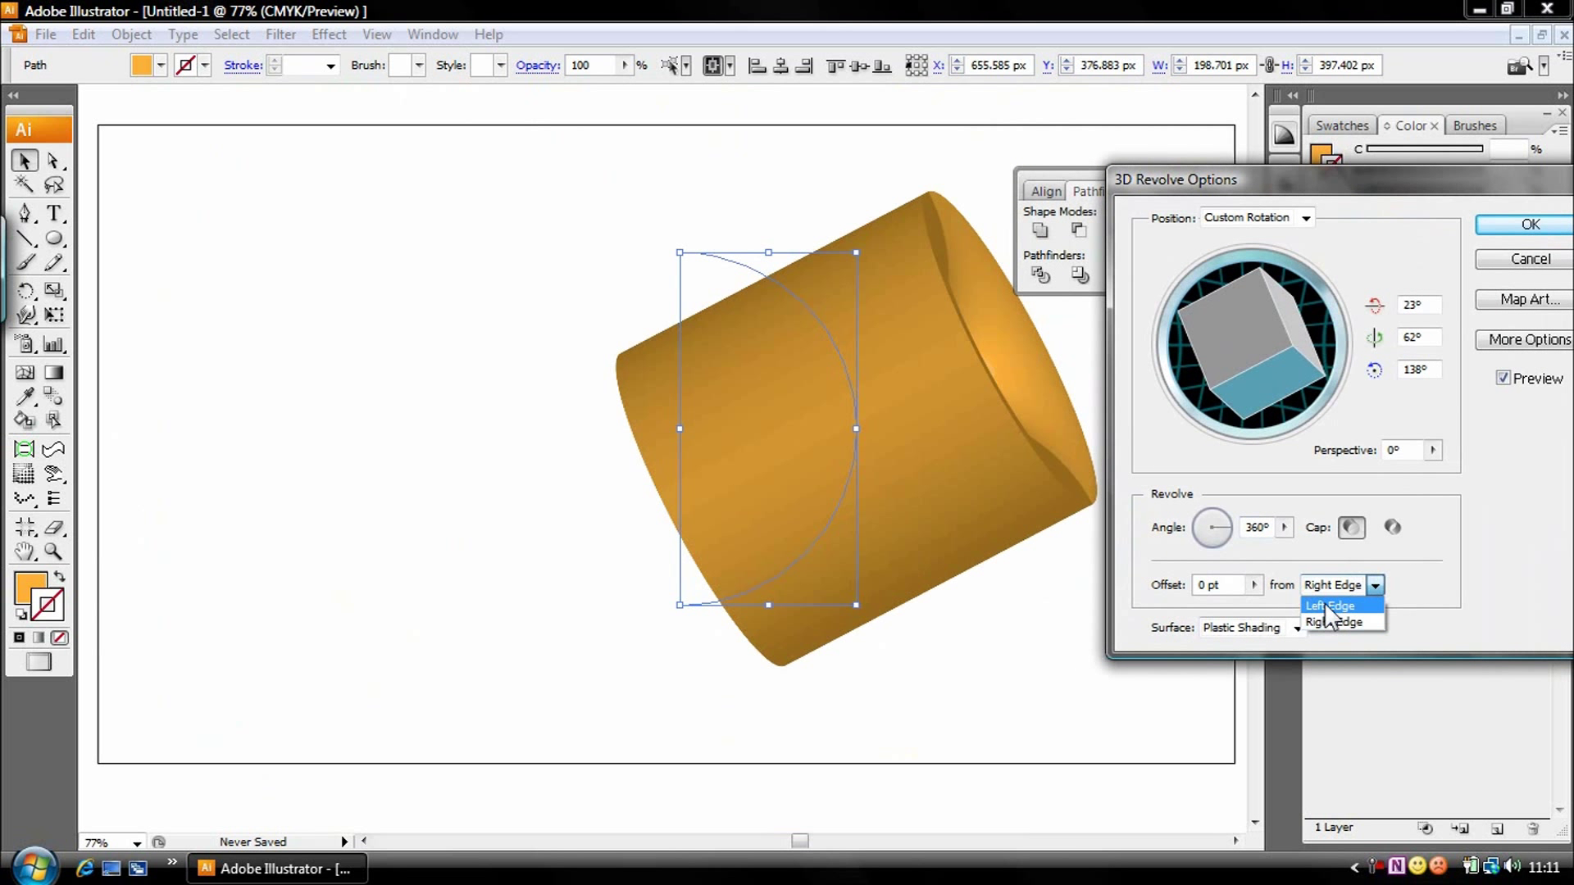
pyautogui.click(1325, 603)
# Compare the No Shading and Diffuse Shading surfaces on the sphere and restore Plastic Shading
pyautogui.click(1298, 629)
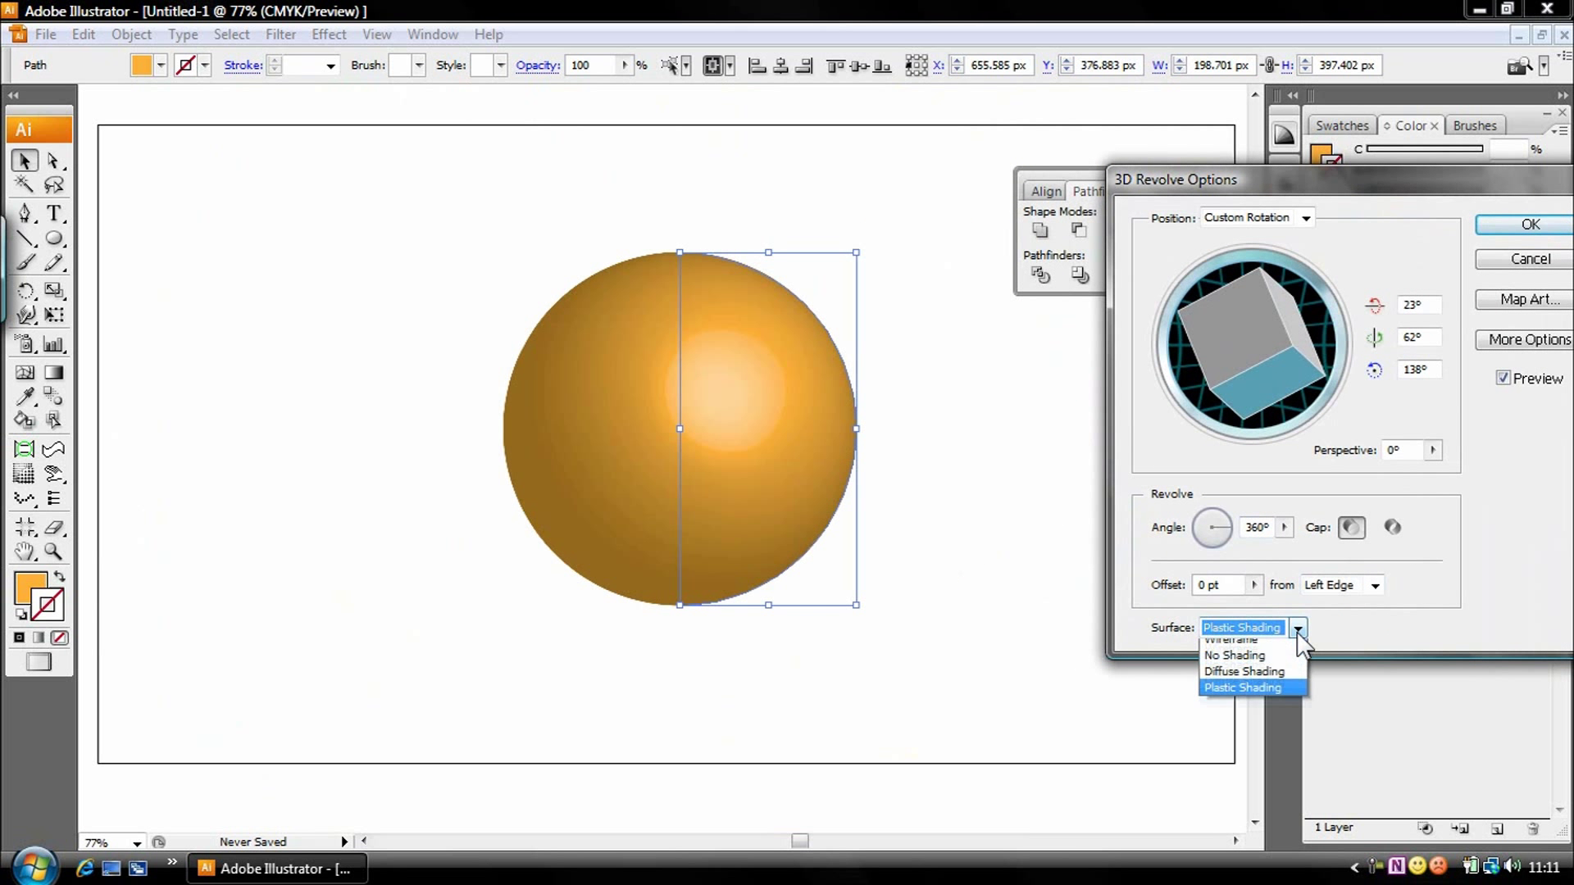
pyautogui.click(1237, 666)
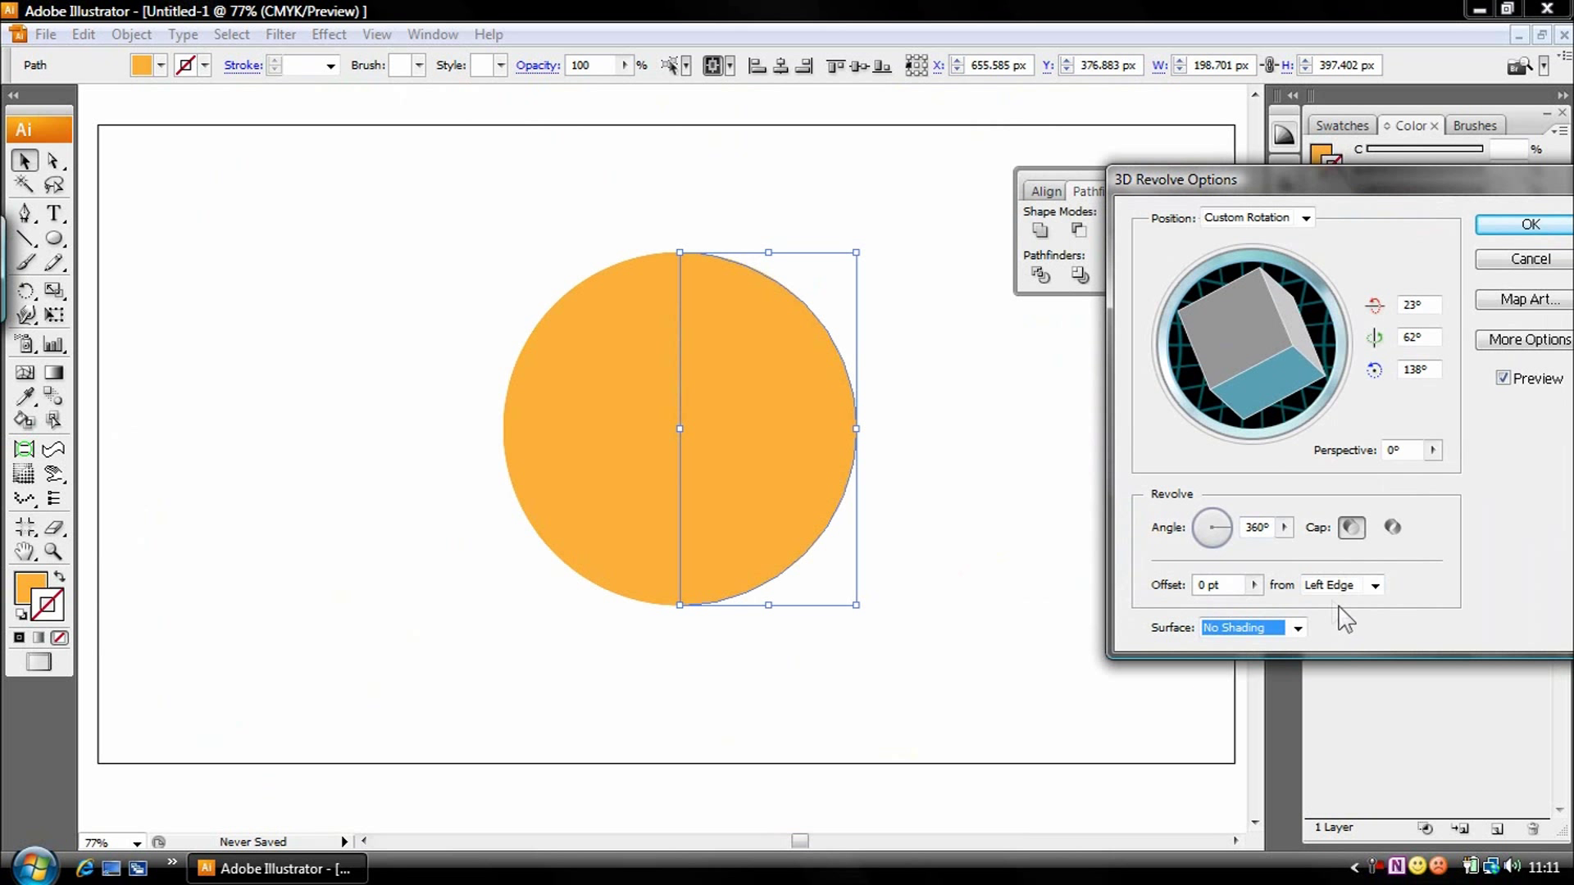
pyautogui.click(1297, 629)
pyautogui.click(1266, 678)
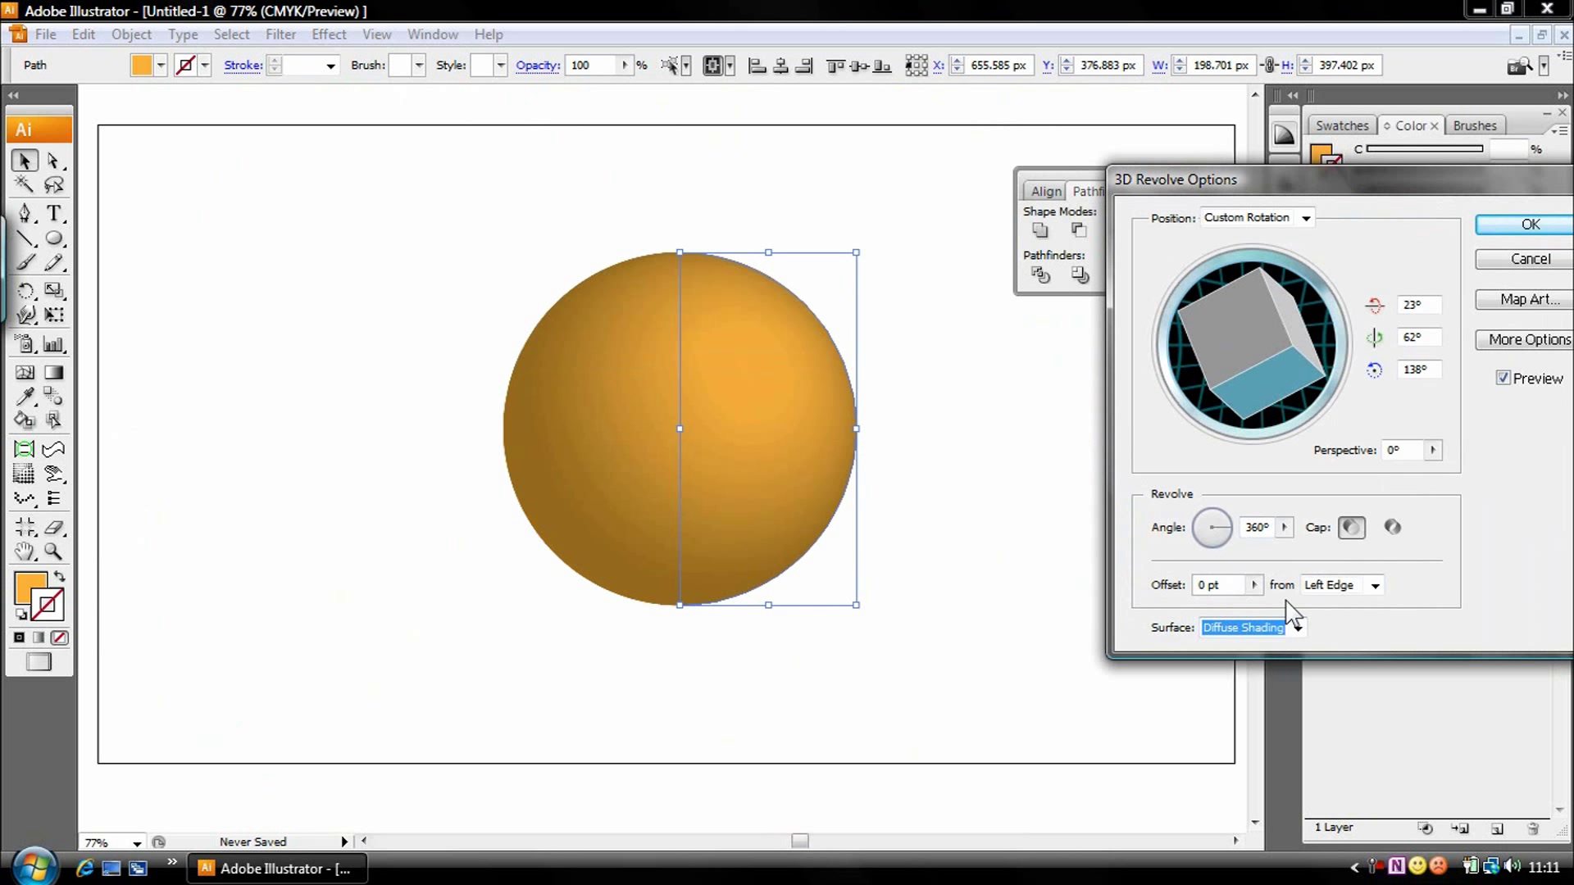
pyautogui.click(1297, 629)
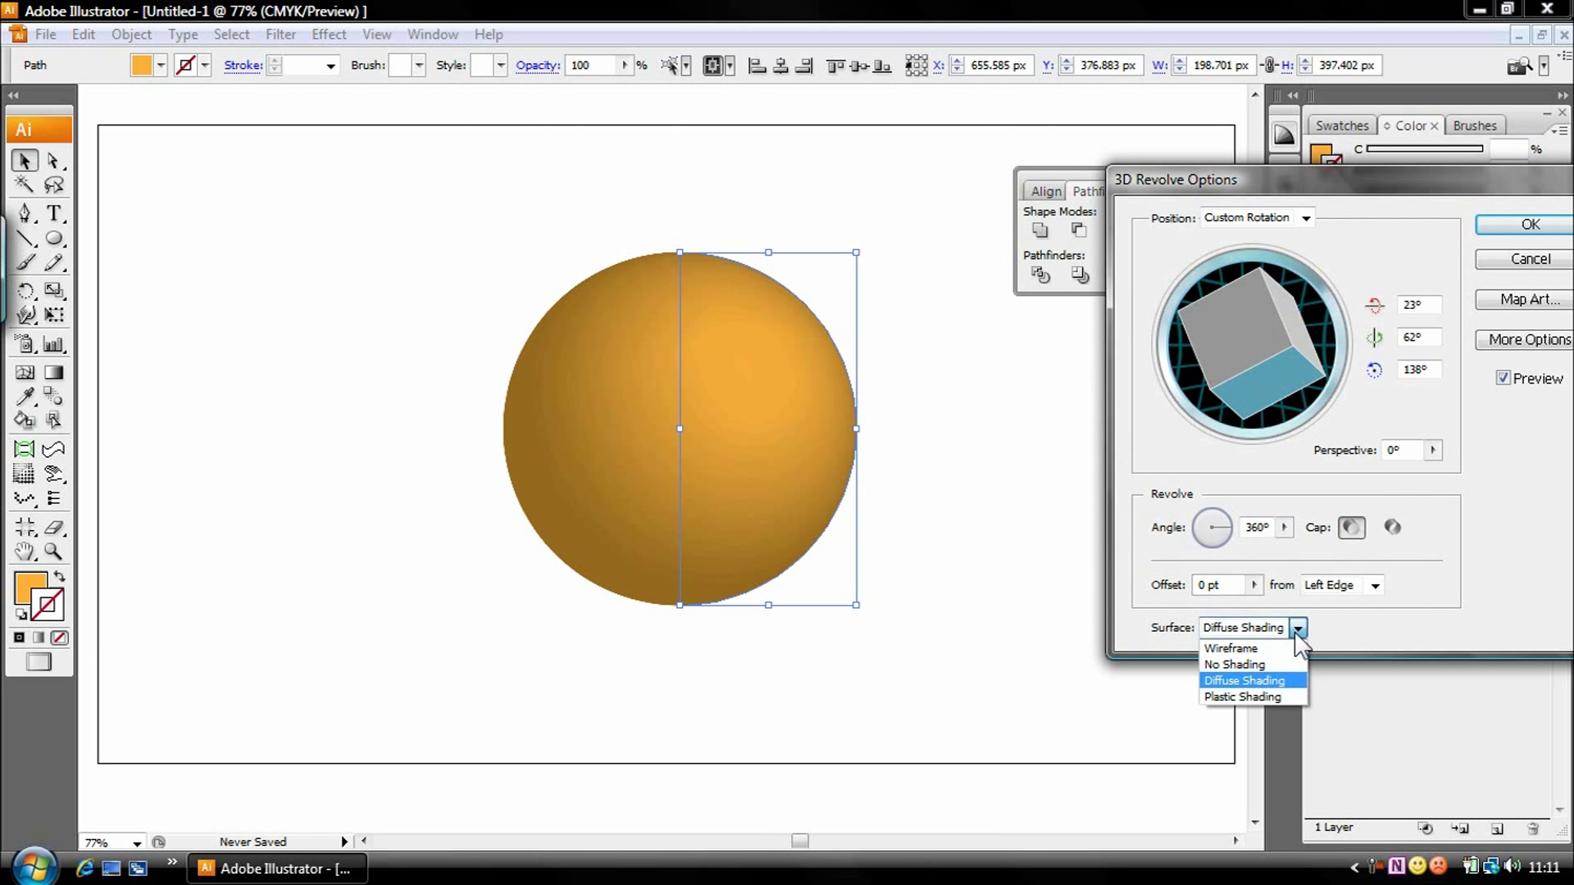
pyautogui.click(1256, 694)
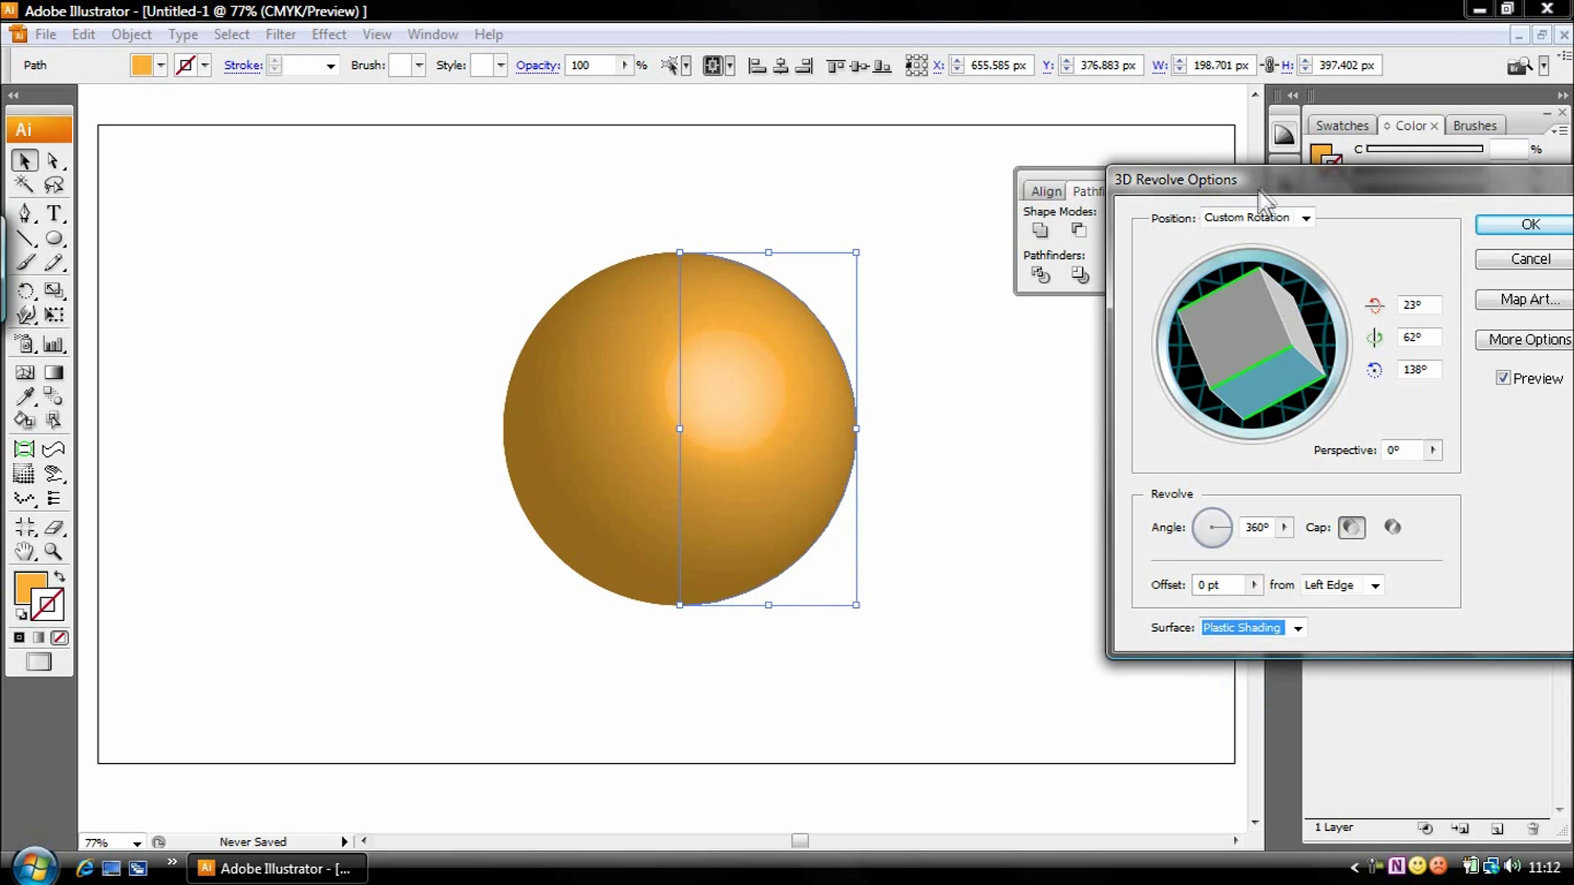
# Expand the 3D Revolve settings to show the lighting options and add a second light near the sphere's upper right
pyautogui.moveTo(1256, 184); pyautogui.dragTo(1113, 169)
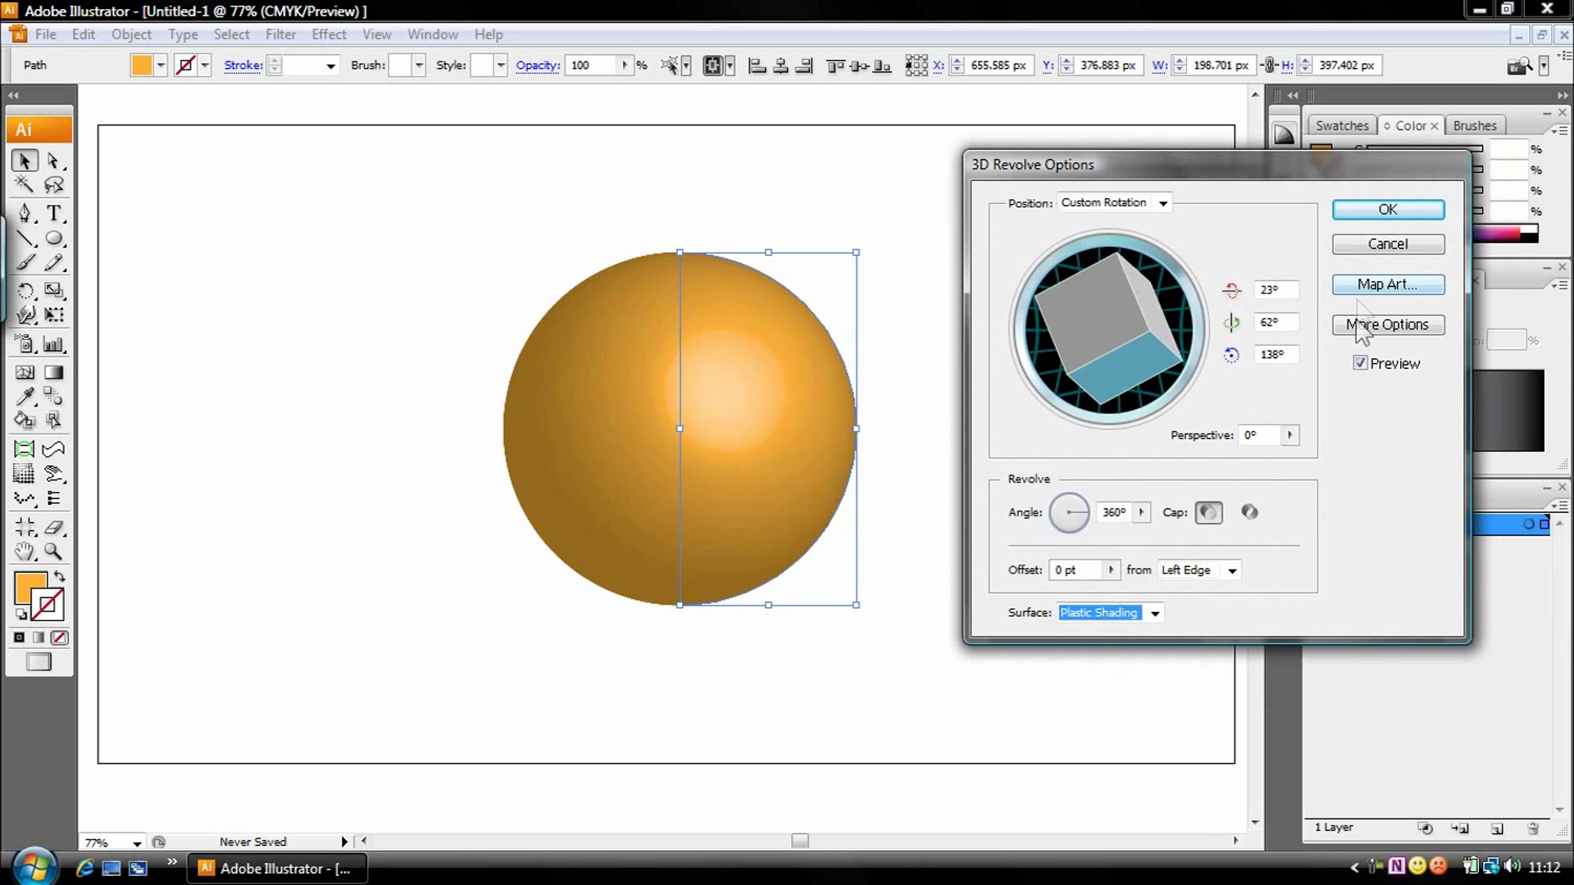
pyautogui.click(1363, 325)
pyautogui.moveTo(1204, 156); pyautogui.dragTo(1190, 76)
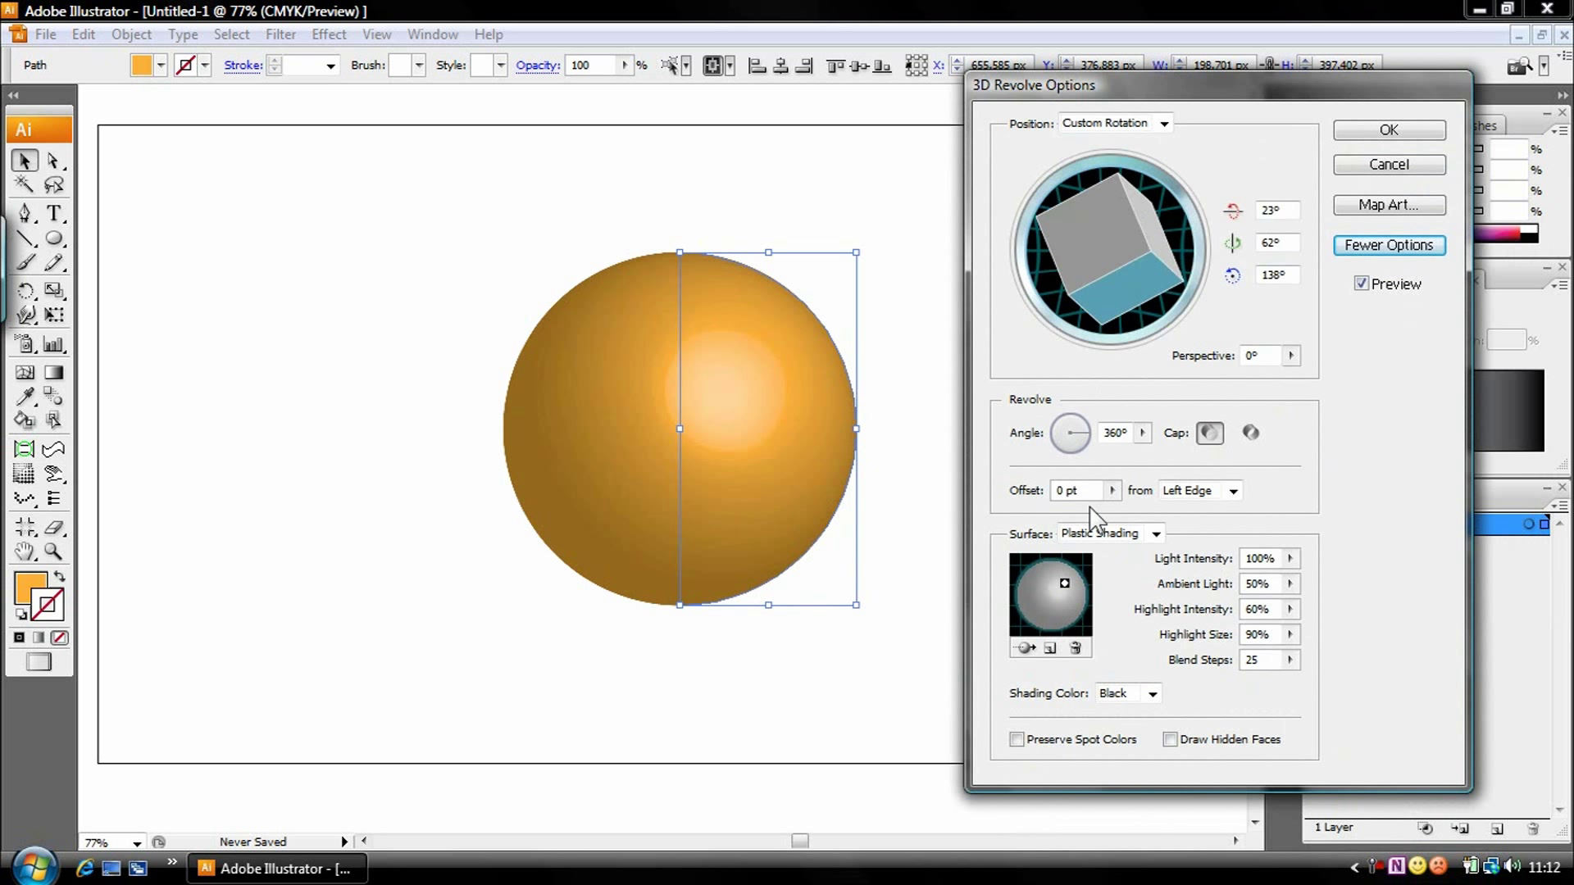
pyautogui.click(1051, 648)
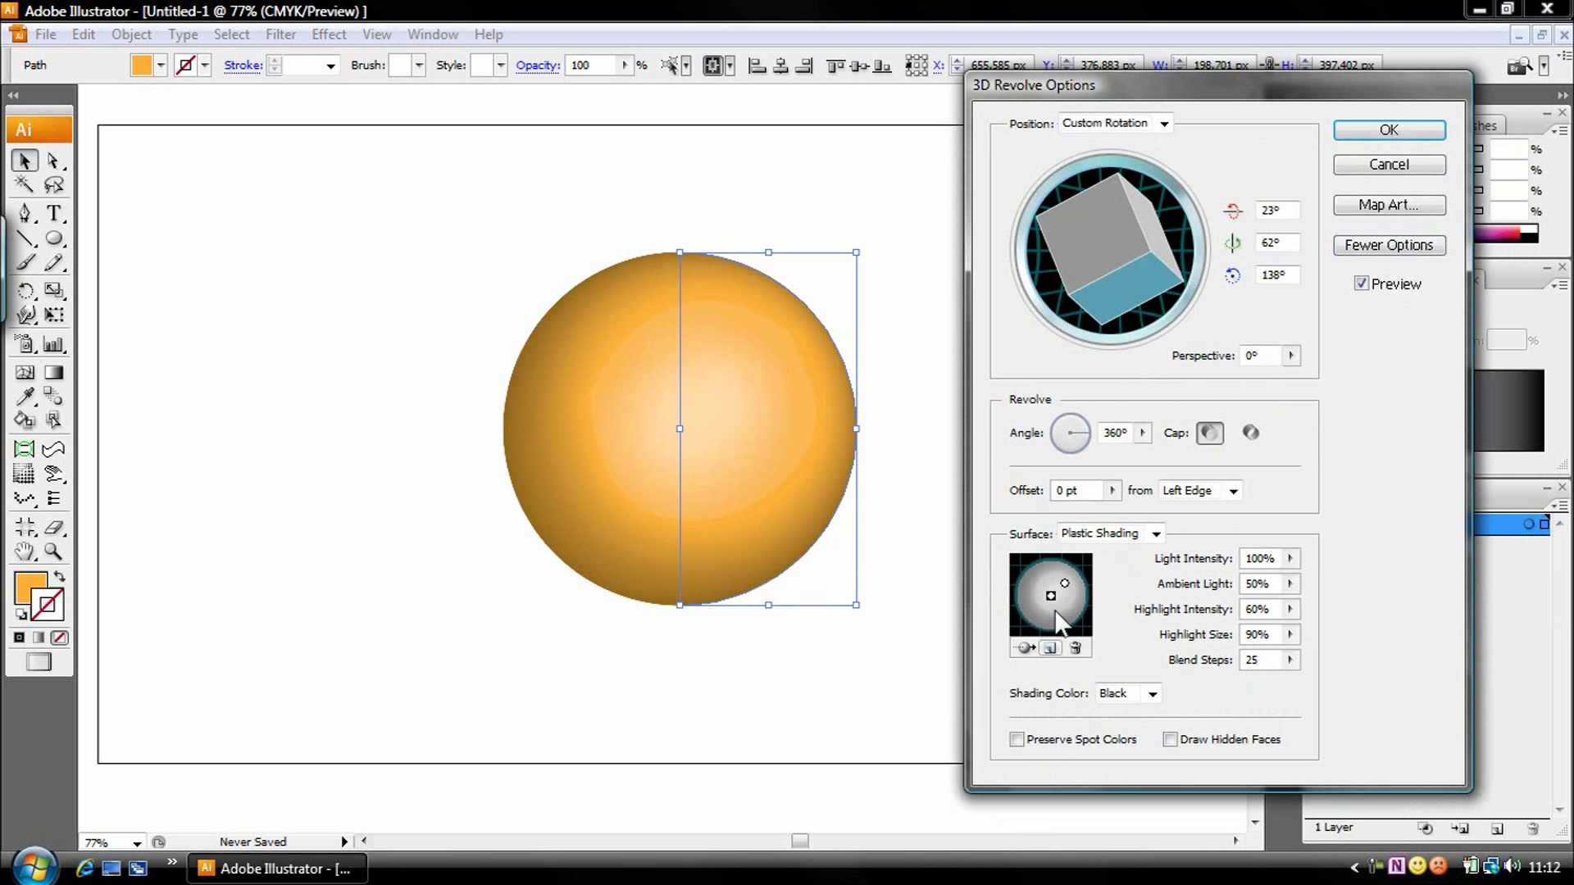
pyautogui.moveTo(1043, 578); pyautogui.dragTo(1065, 569)
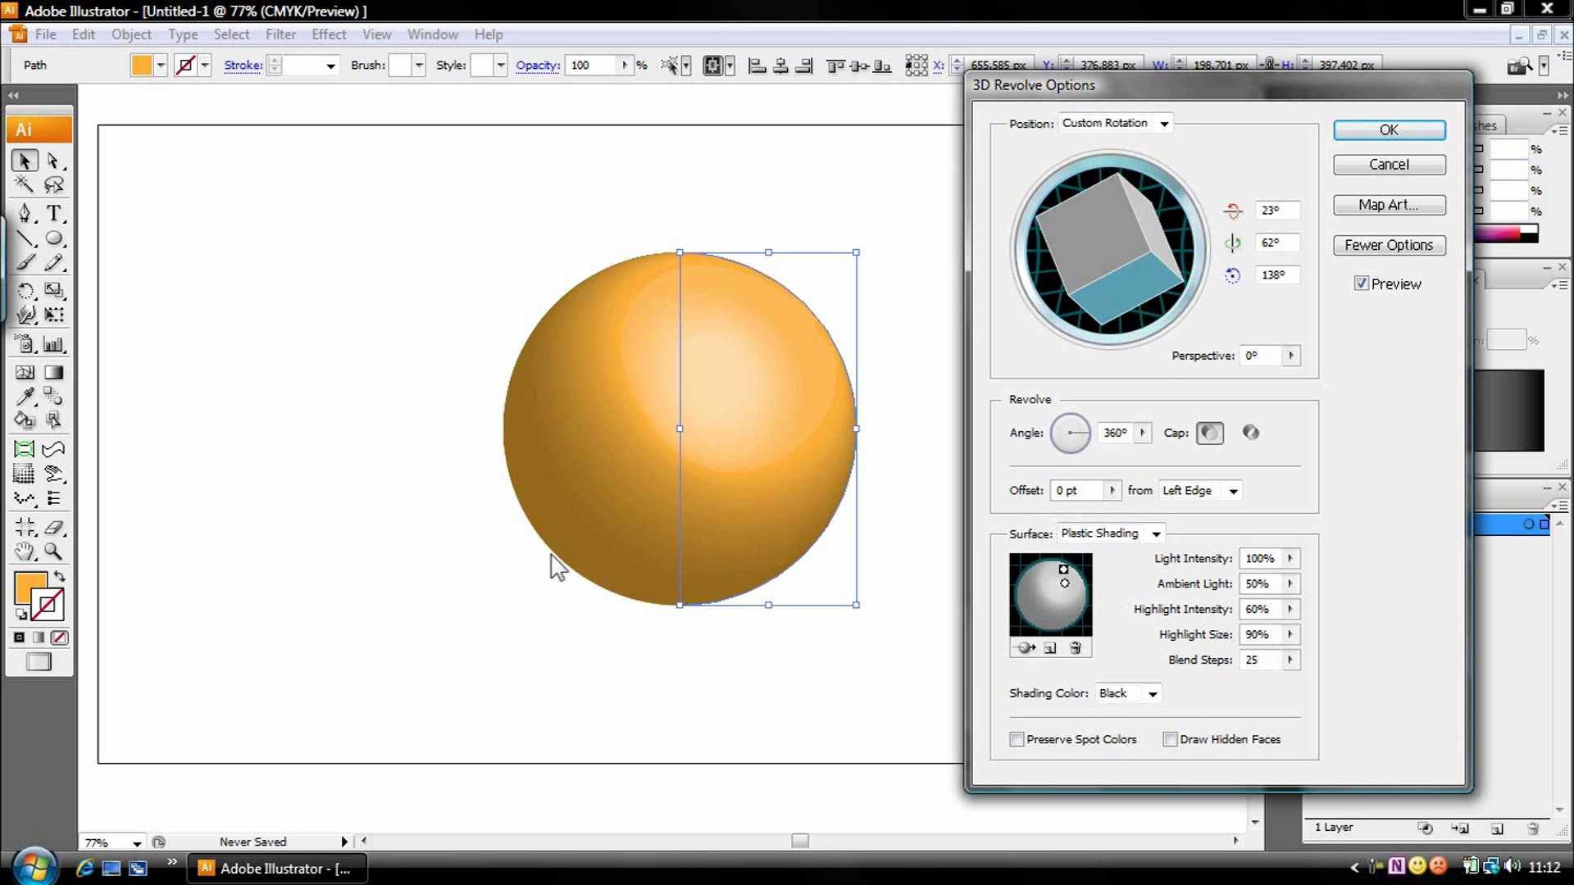
# Try 8 and 256 blend steps for the sphere's shading and settle on 30 blend steps
pyautogui.click(1289, 660)
pyautogui.moveTo(1180, 686); pyautogui.dragTo(1171, 685)
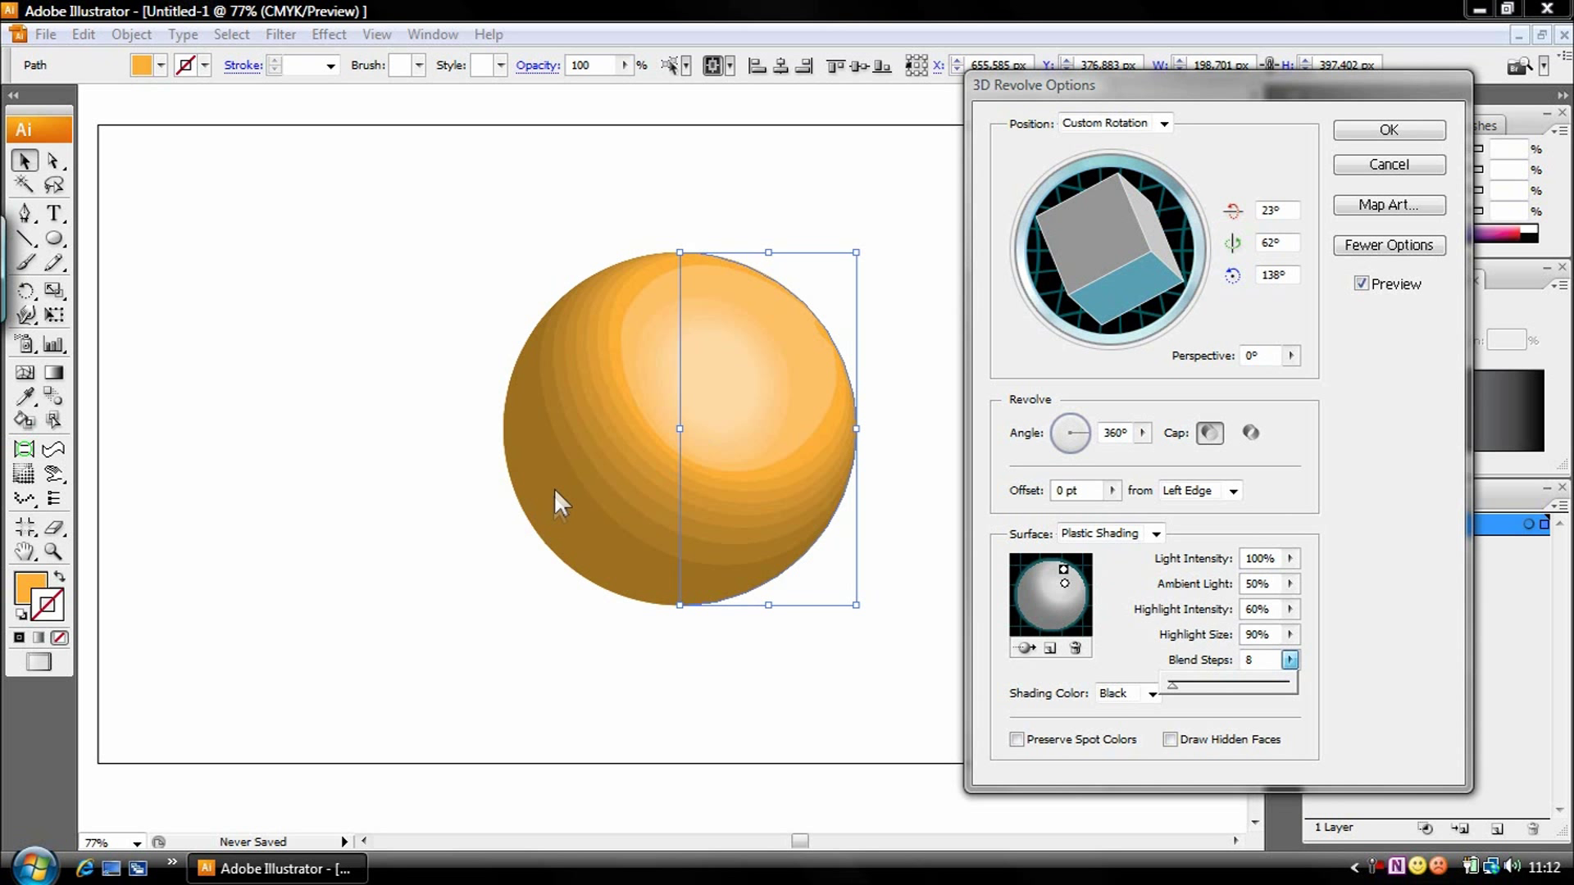
pyautogui.moveTo(1193, 683); pyautogui.dragTo(1347, 683)
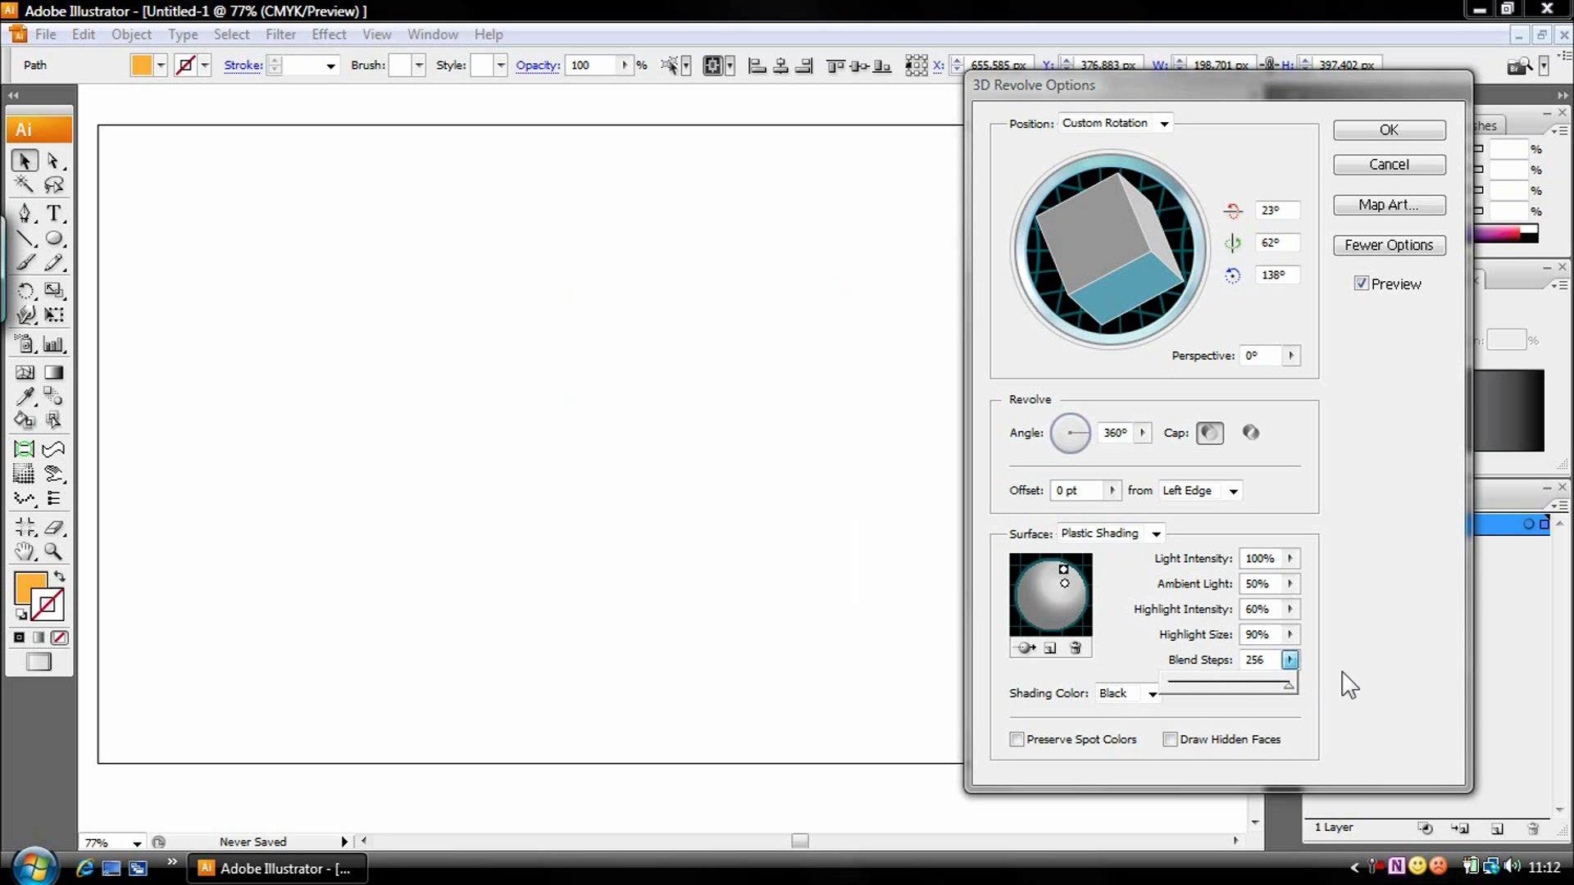
pyautogui.click(1349, 685)
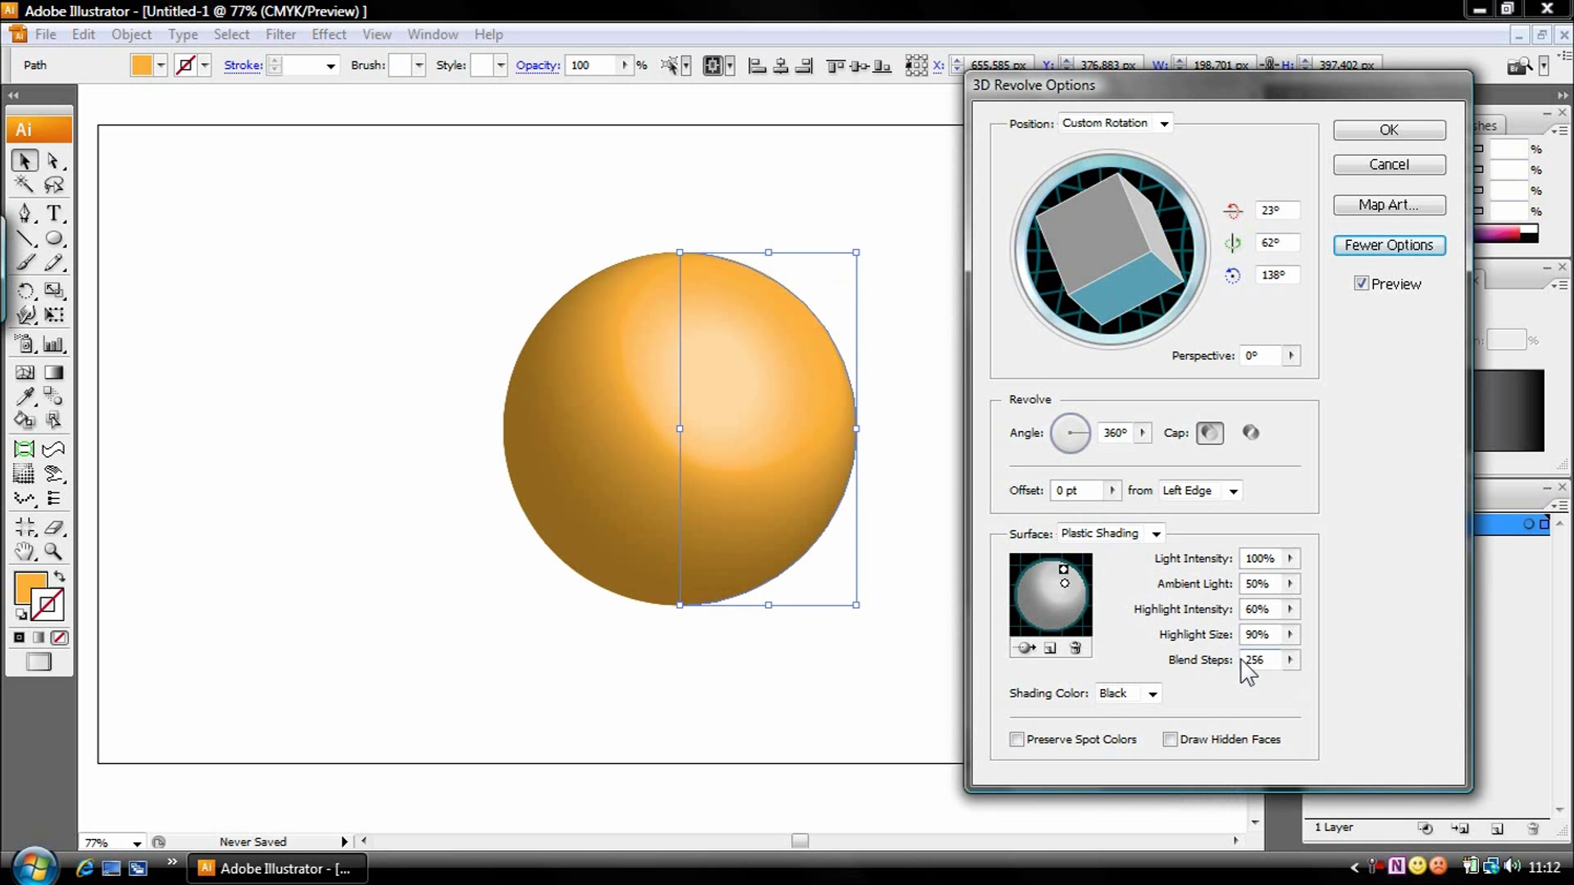
pyautogui.click(1289, 660)
pyautogui.moveTo(1219, 678); pyautogui.dragTo(1190, 685)
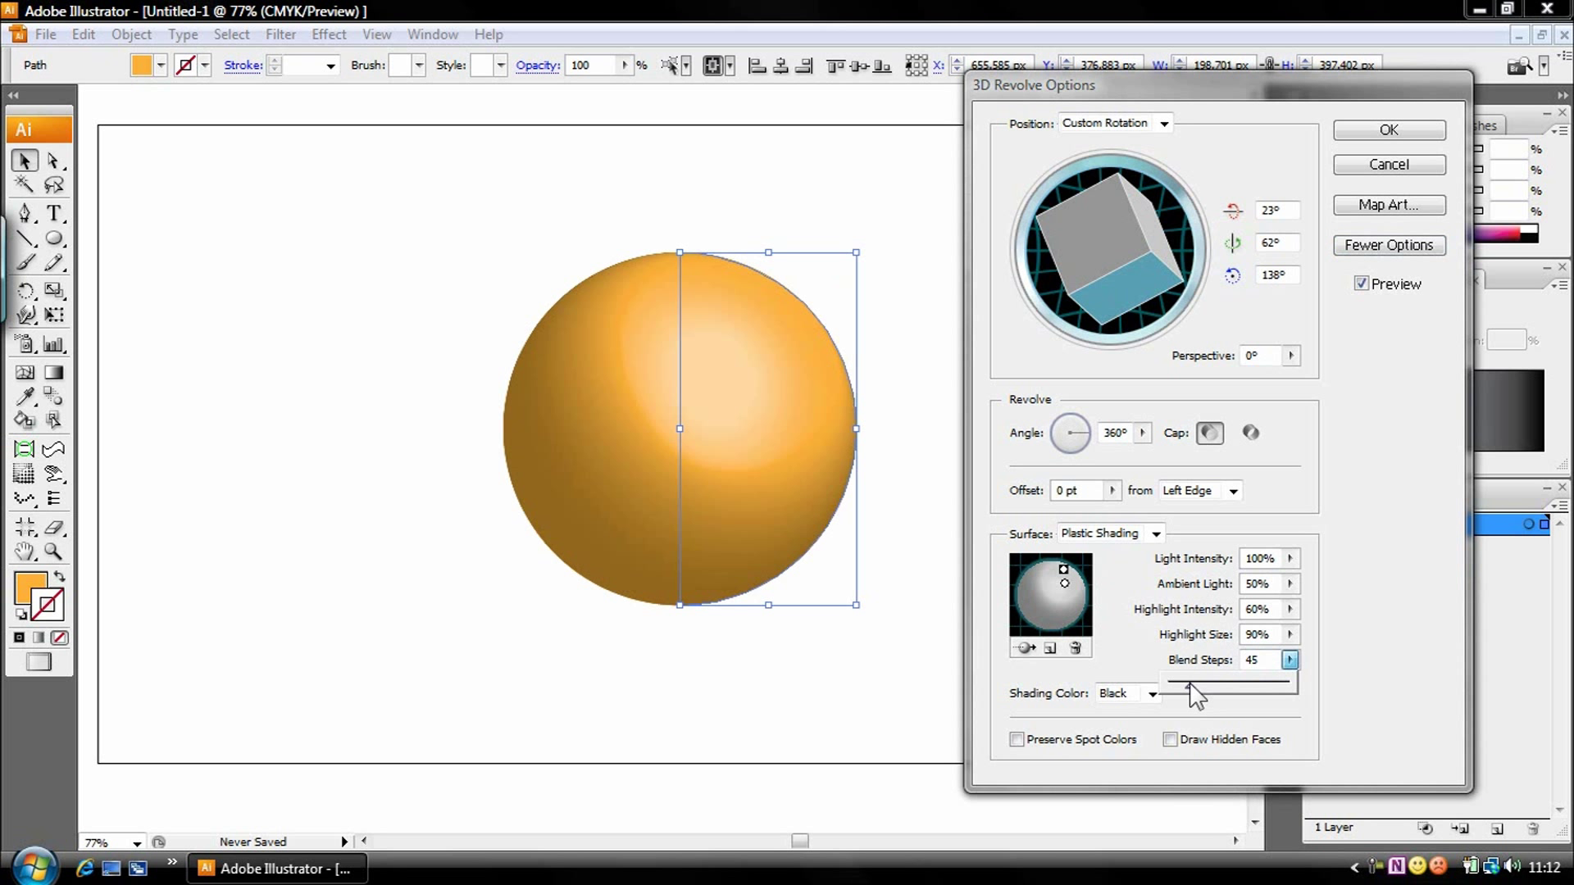
pyautogui.click(1362, 669)
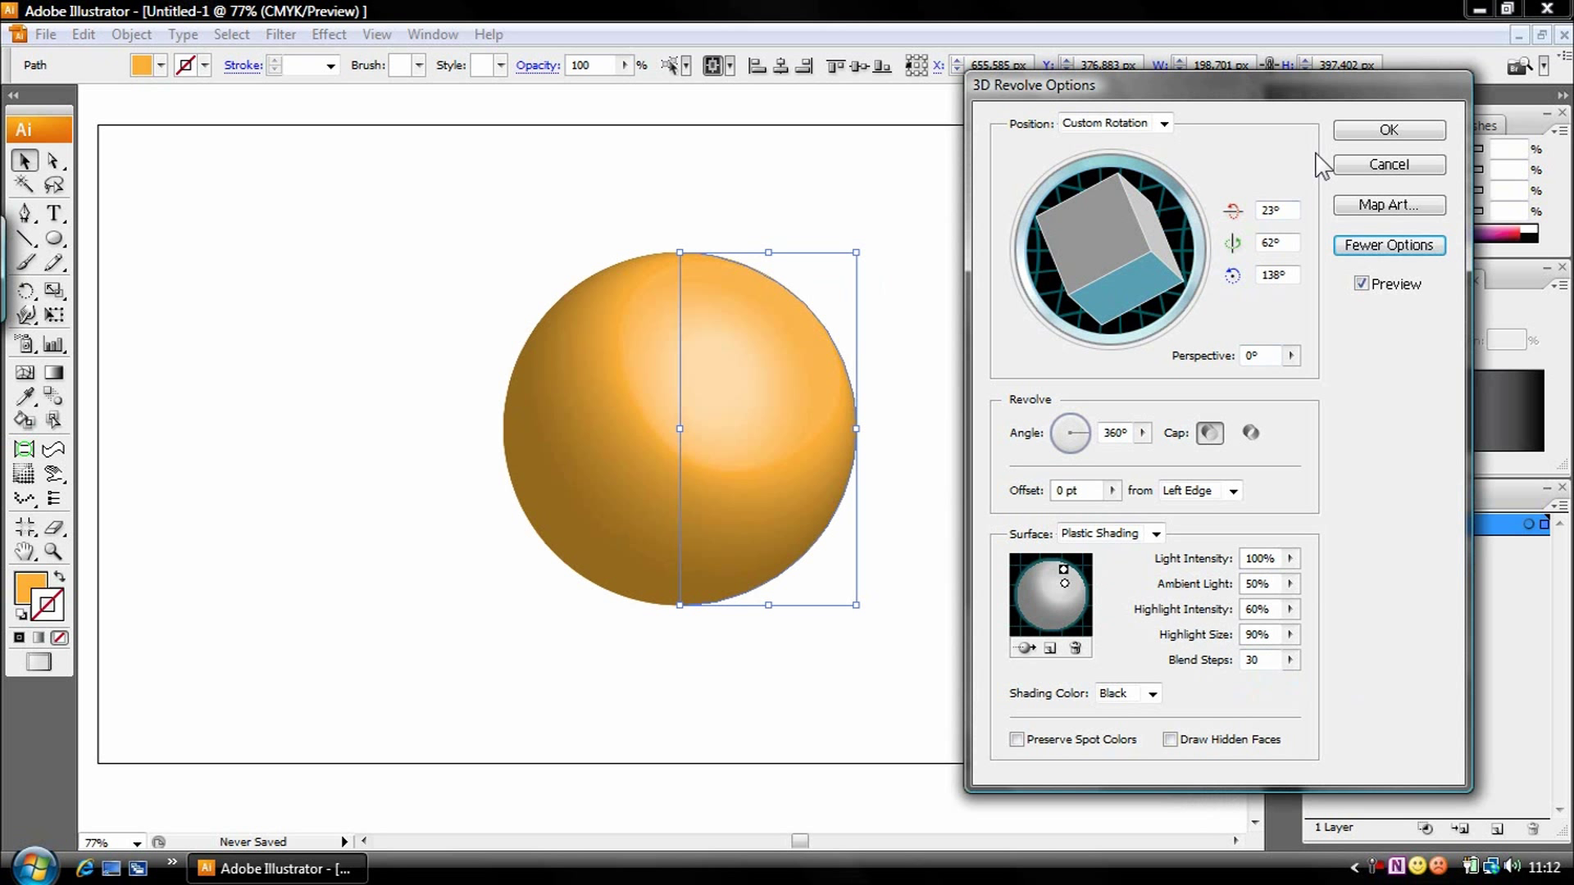
# Delete the added second light and apply the 3D Revolve effect to the half circle
pyautogui.click(1075, 648)
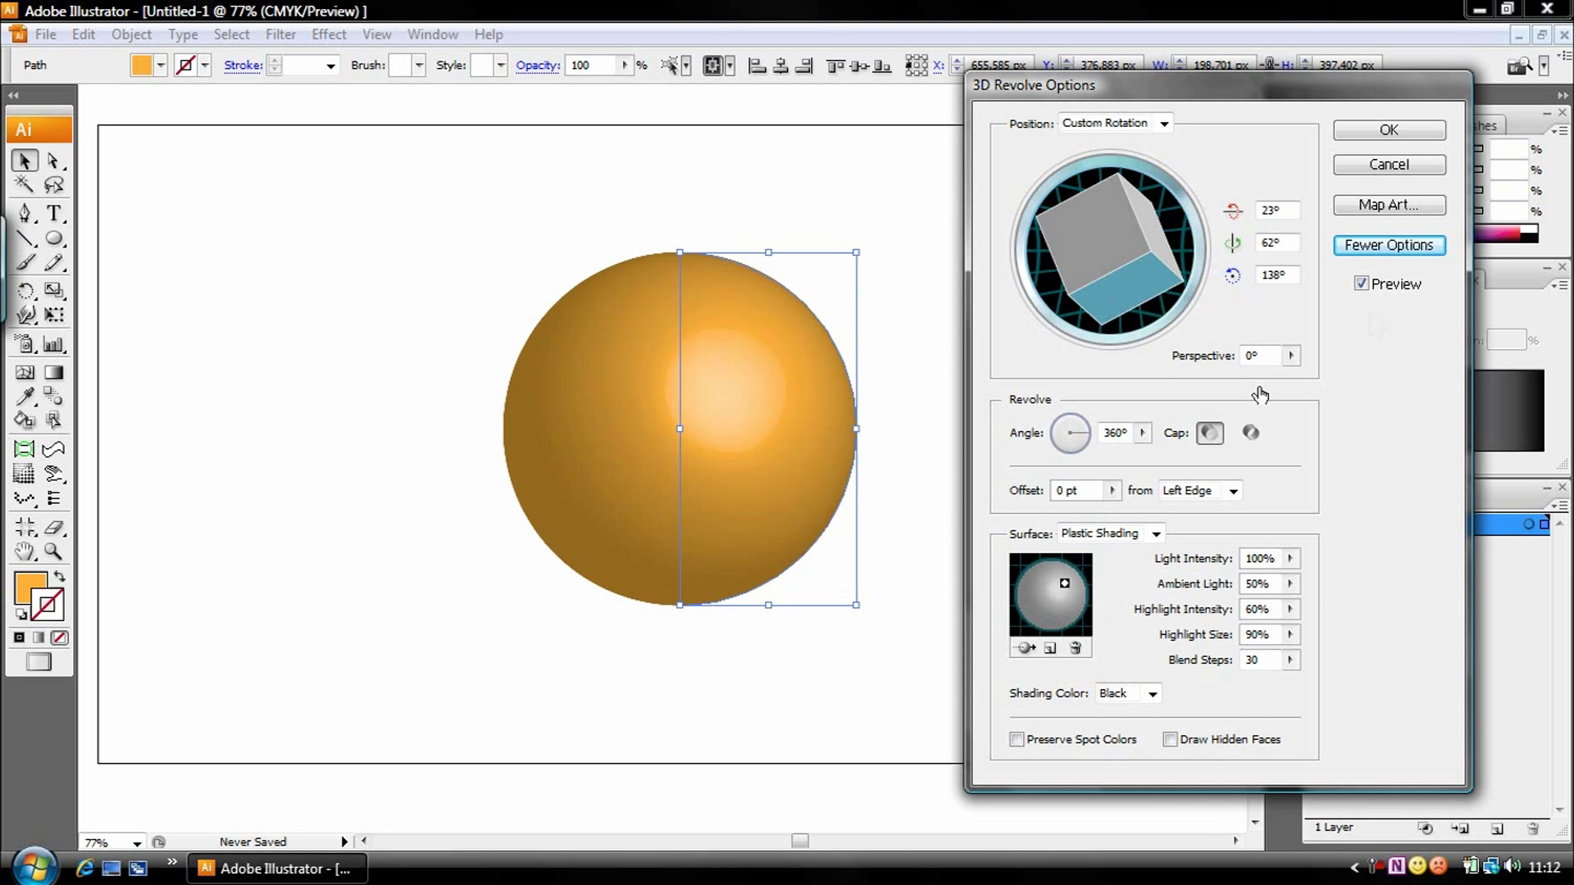
pyautogui.click(1374, 131)
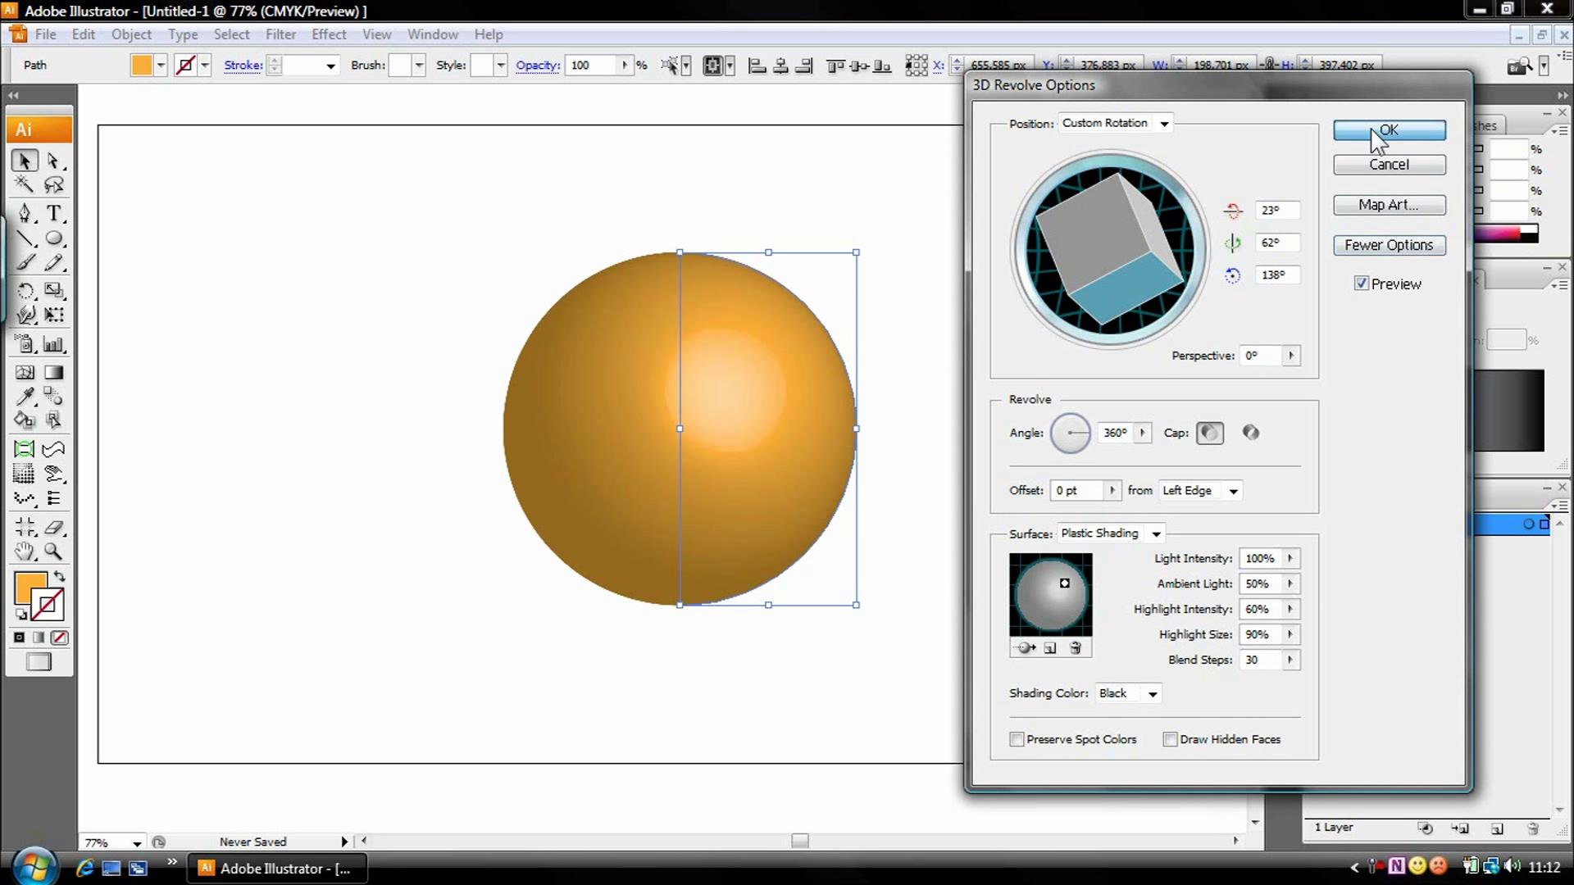